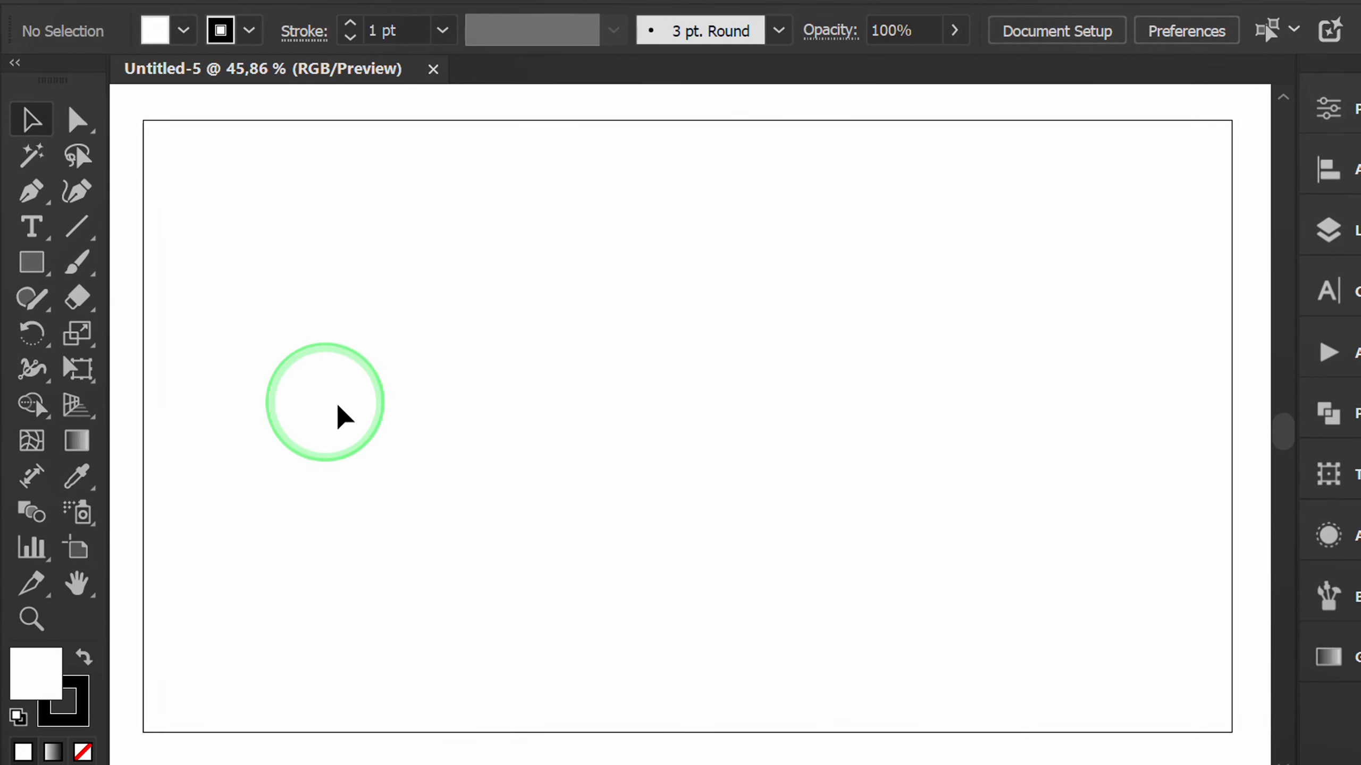
Step: Create a rectangle 40 px wide and 30 px high on the artboard
{"action": "left_click_drag", "start_coordinate": [31, 262], "coordinate": [166, 274]}
{"action": "left_click", "coordinate": [526, 398]}
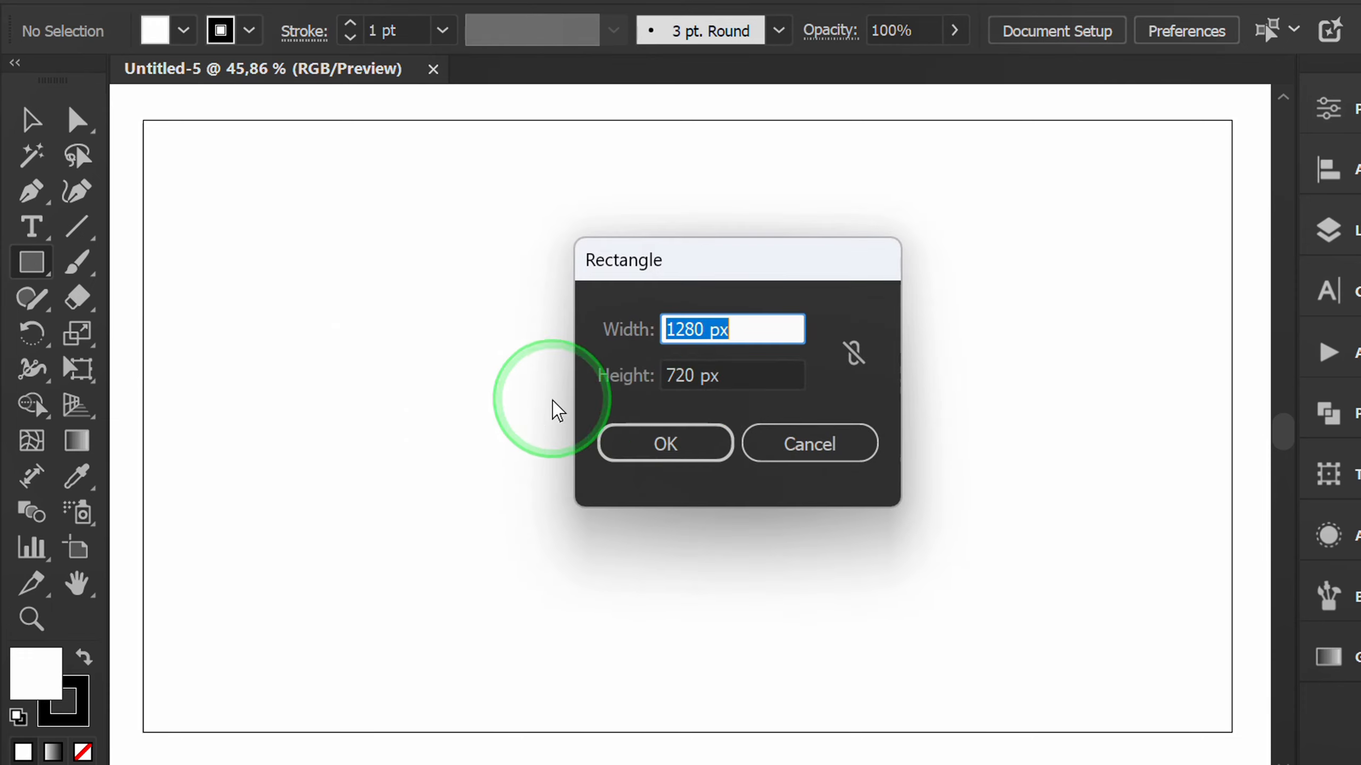
{"action": "type", "text": "40"}
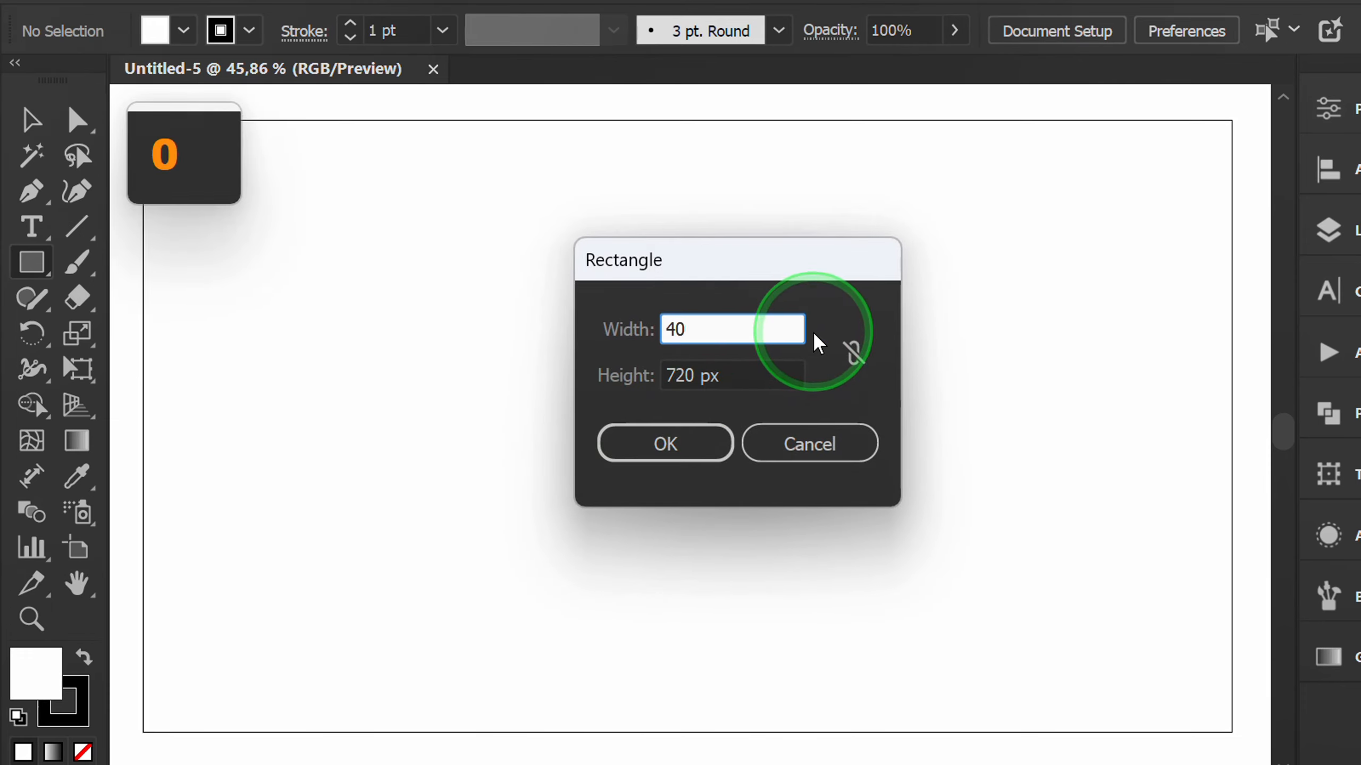
{"action": "key", "text": "Tab"}
{"action": "type", "text": "30"}
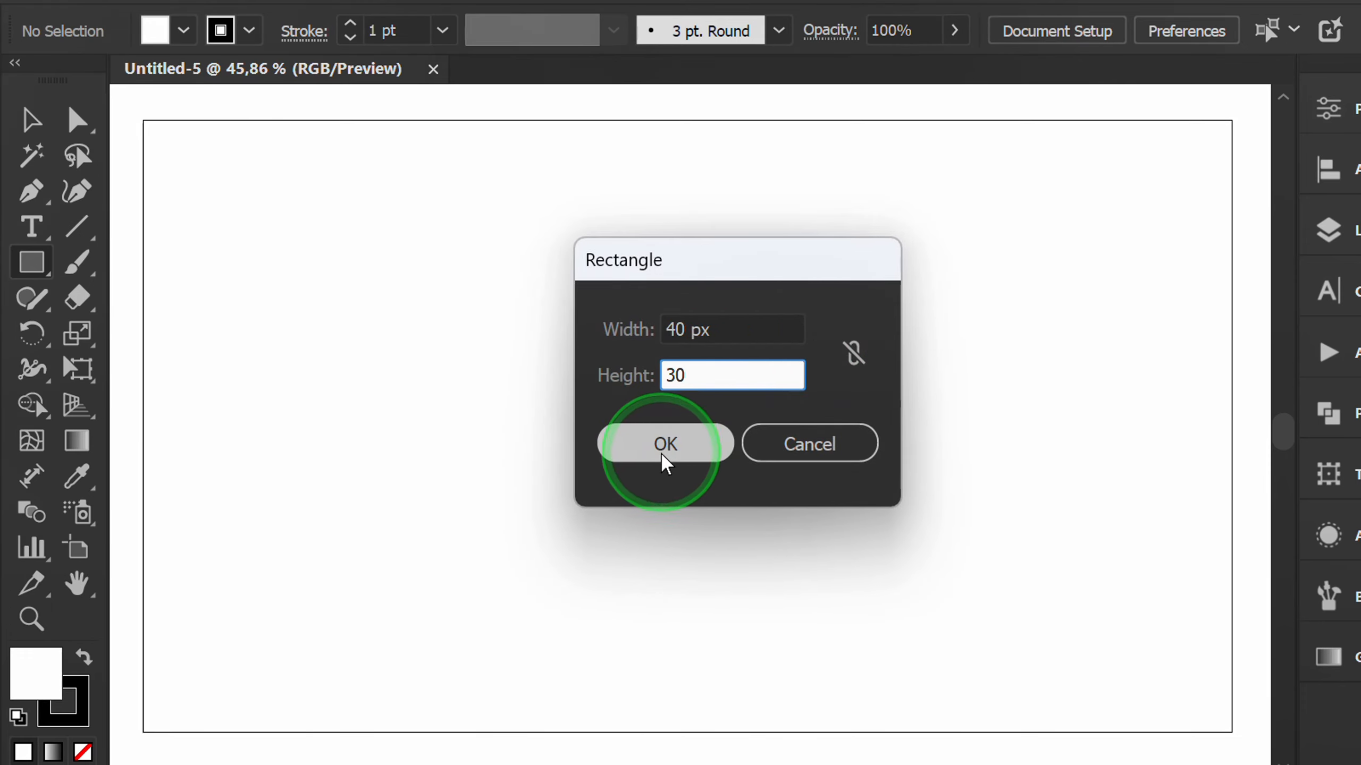
{"action": "left_click", "coordinate": [665, 445]}
{"action": "scroll", "coordinate": [602, 410], "scroll_direction": "up", "scroll_amount": 6}
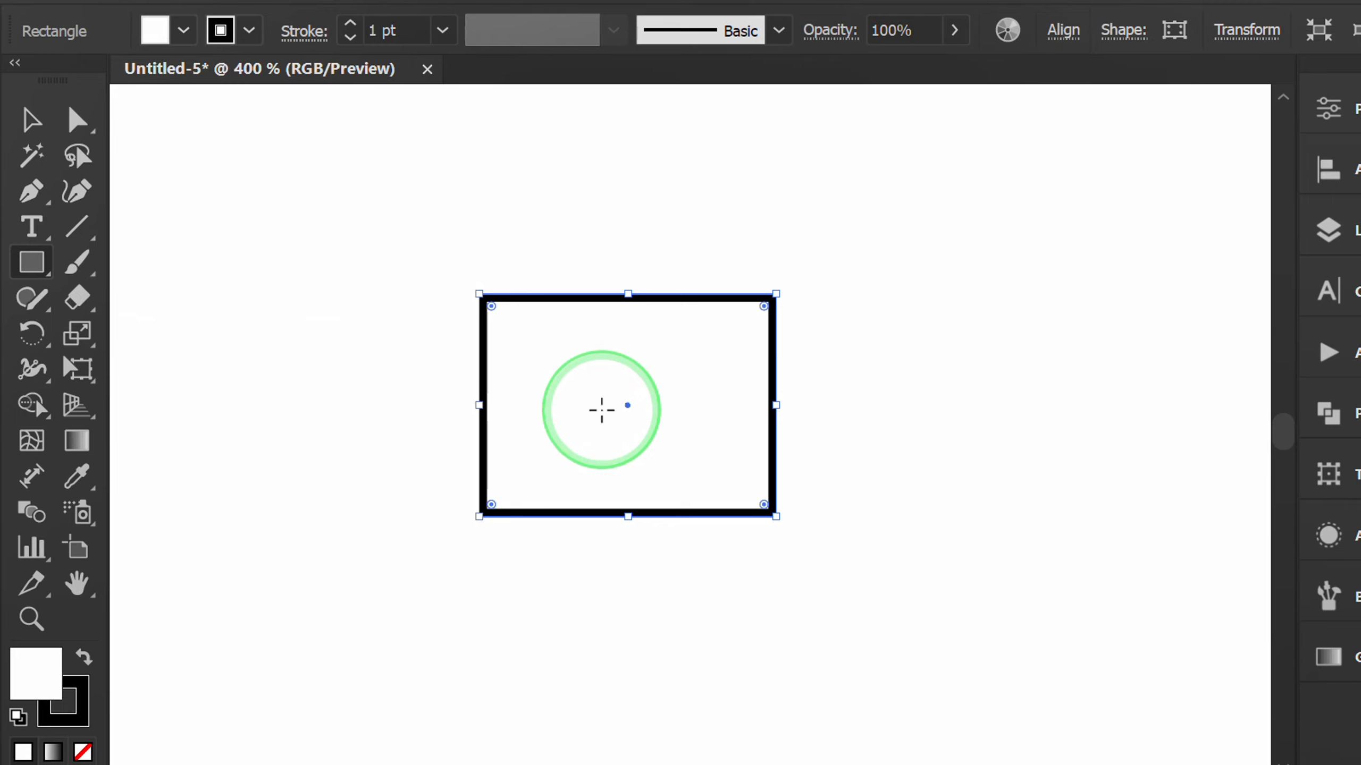
Step: Remove the rectangle's stroke and give it a solid black fill
{"action": "left_click", "coordinate": [249, 30]}
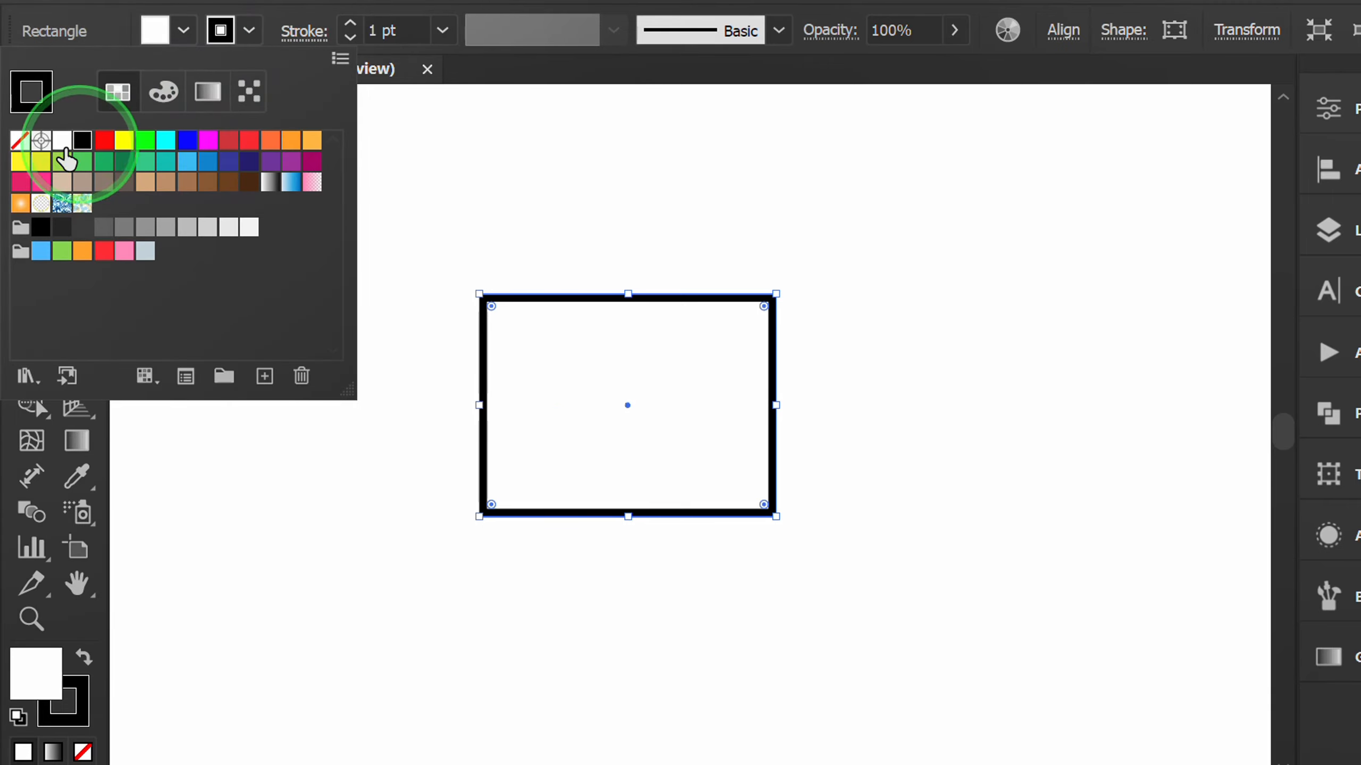
{"action": "left_click", "coordinate": [19, 140]}
{"action": "left_click", "coordinate": [183, 31]}
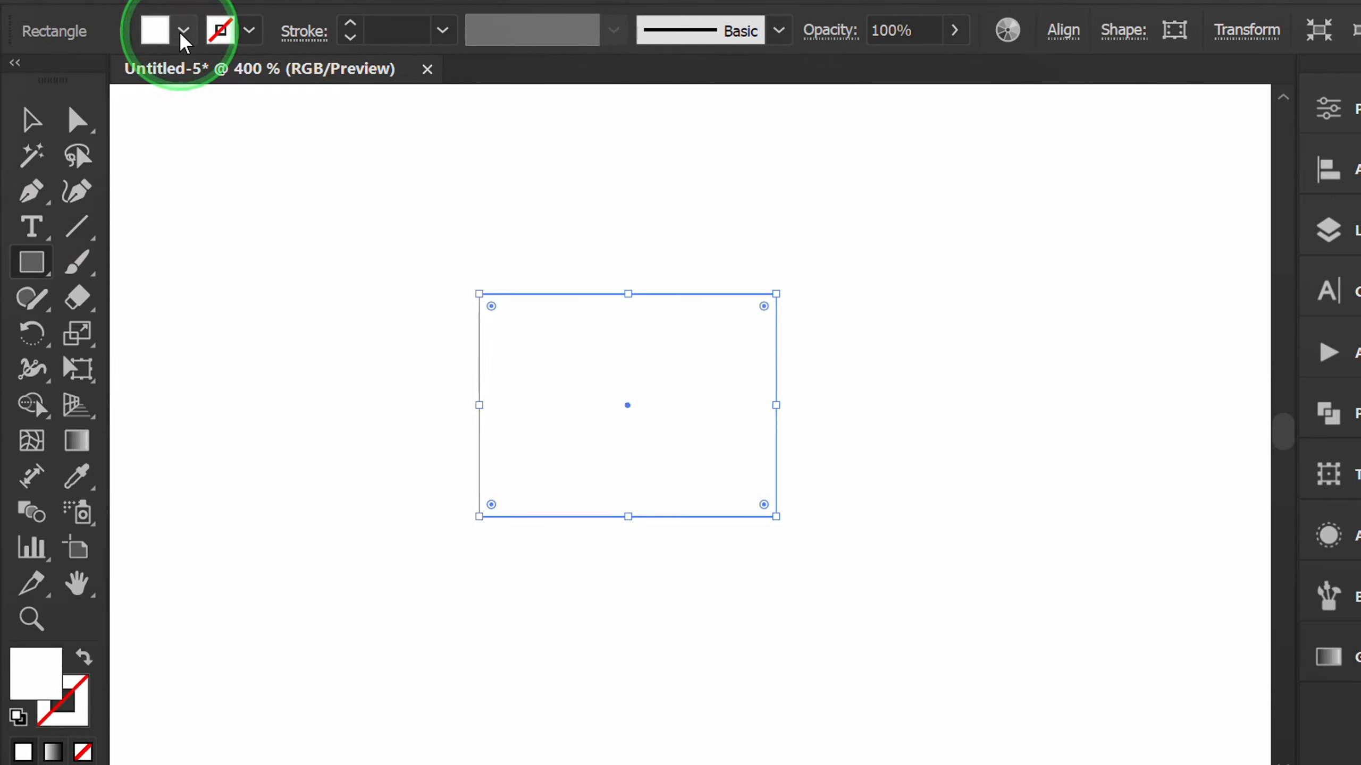
{"action": "left_click", "coordinate": [184, 31]}
{"action": "left_click", "coordinate": [118, 93]}
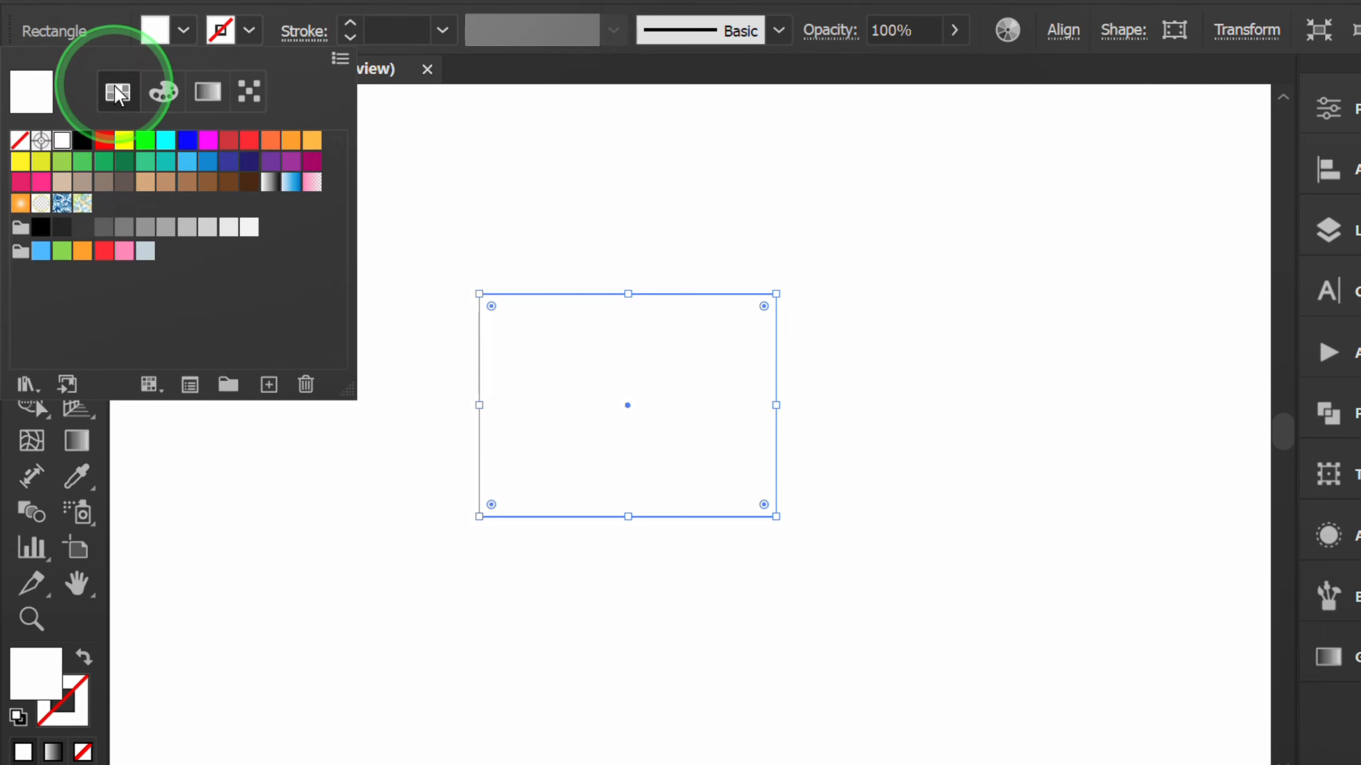
{"action": "left_click", "coordinate": [82, 140]}
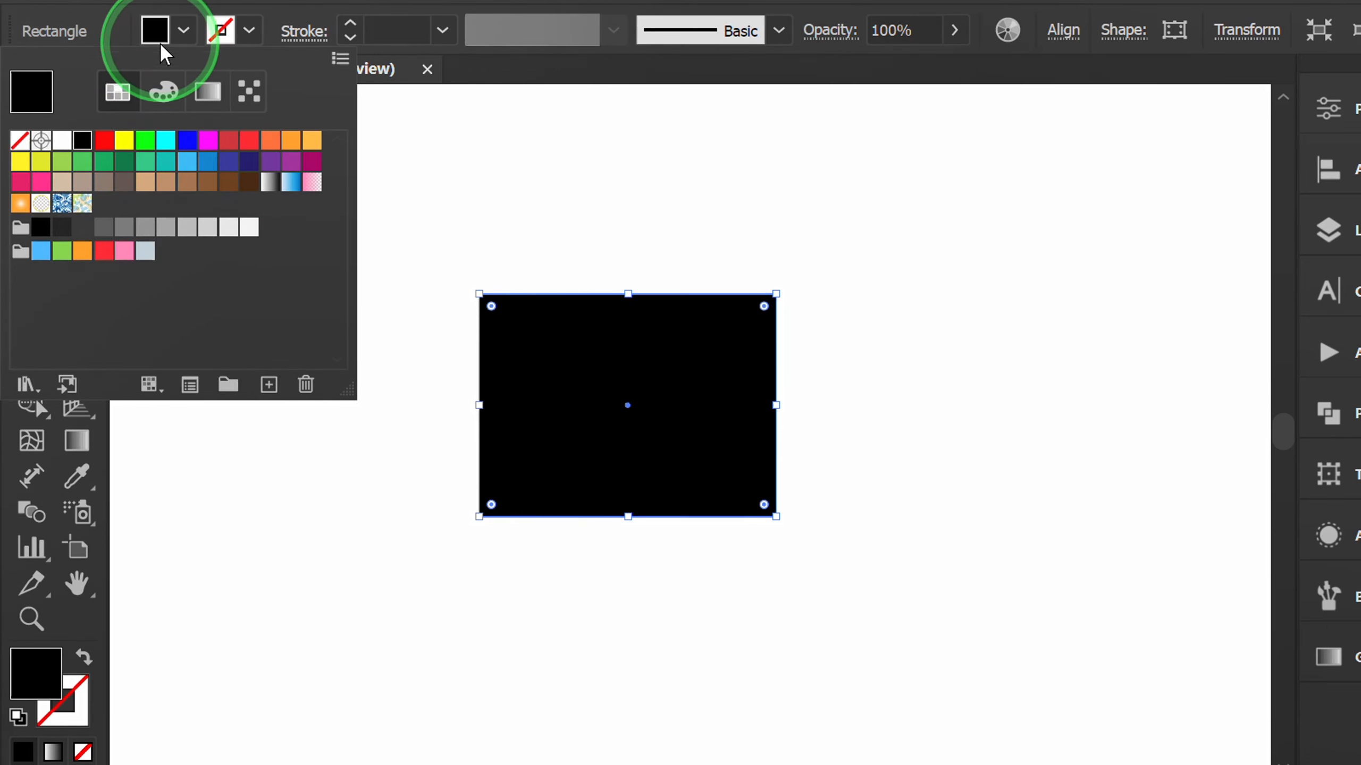
{"action": "left_click", "coordinate": [184, 31]}
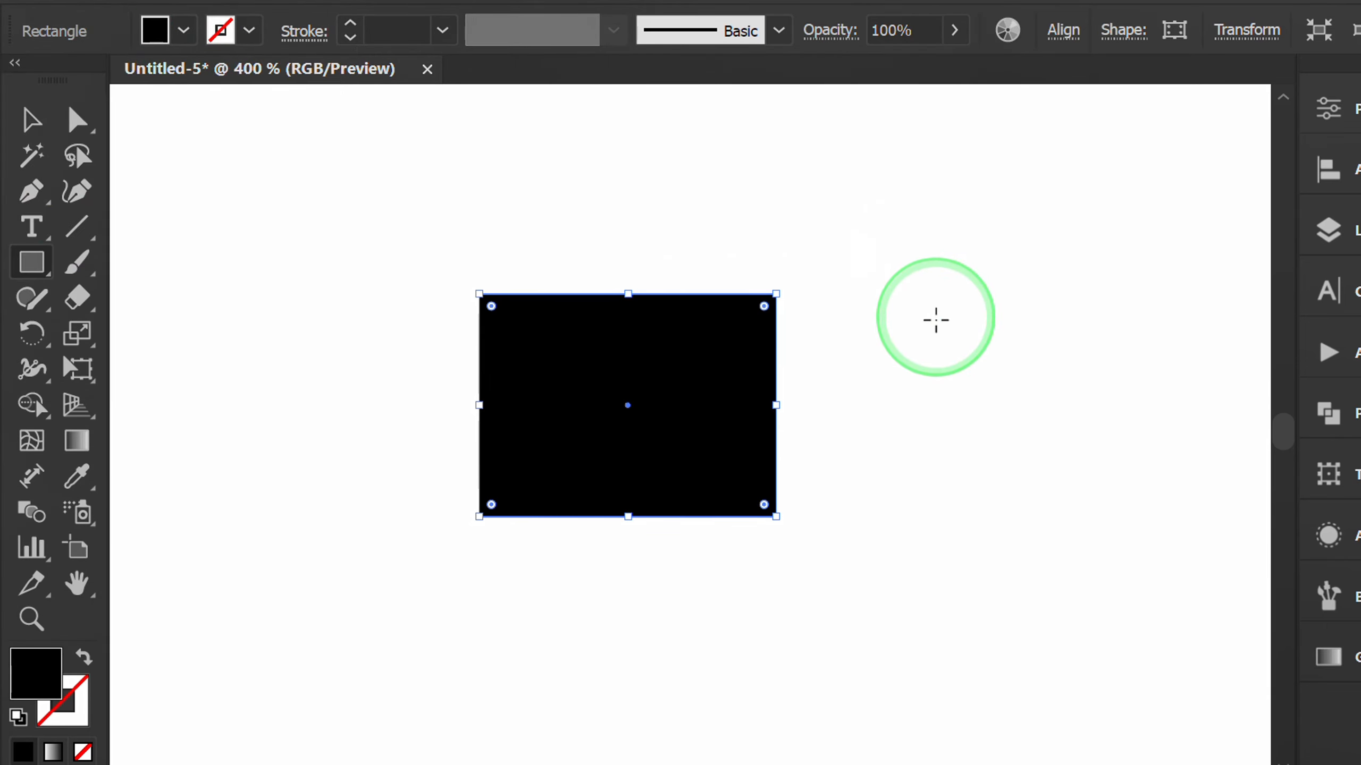
{"action": "key", "text": "v"}
{"action": "left_click", "coordinate": [941, 332]}
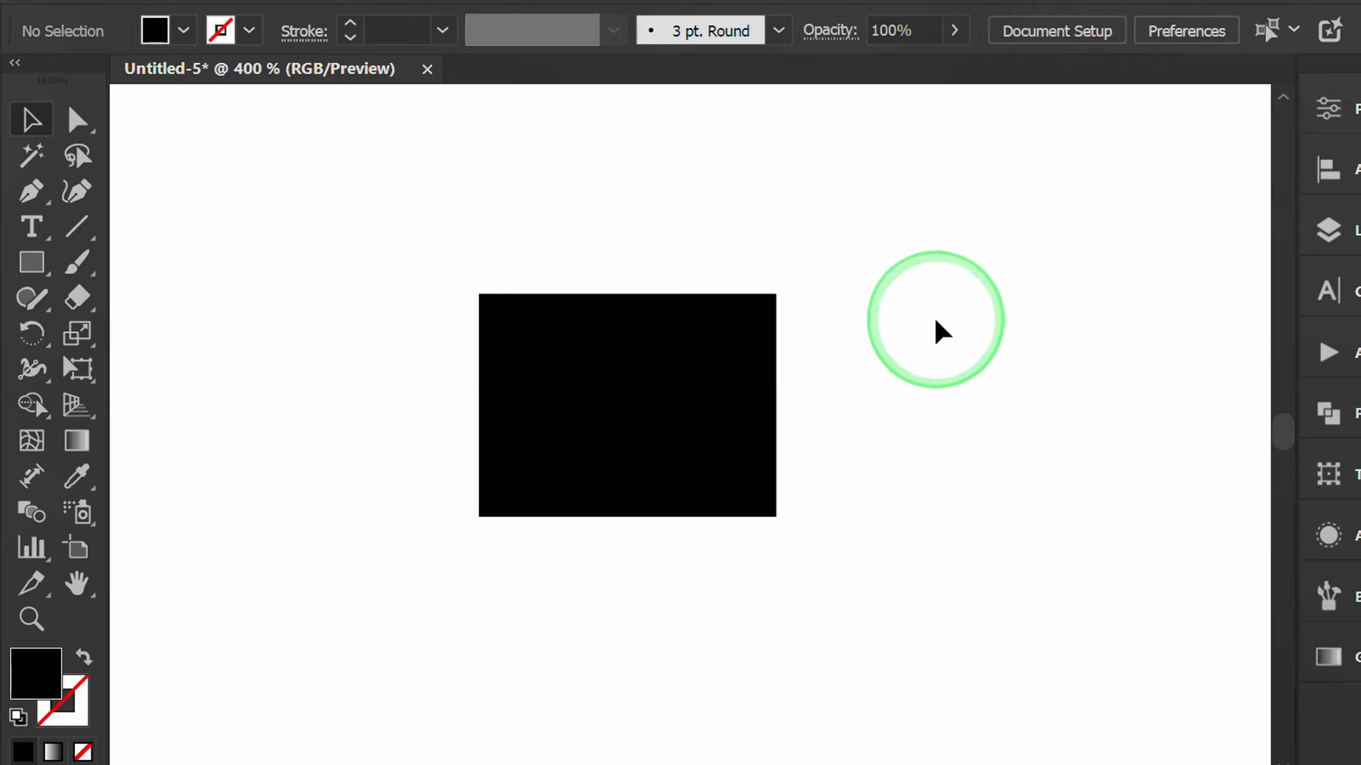
Step: Raise the rectangle's two right-hand anchor points about 5 px so its top and bottom edges slant upward
{"action": "key", "text": "a"}
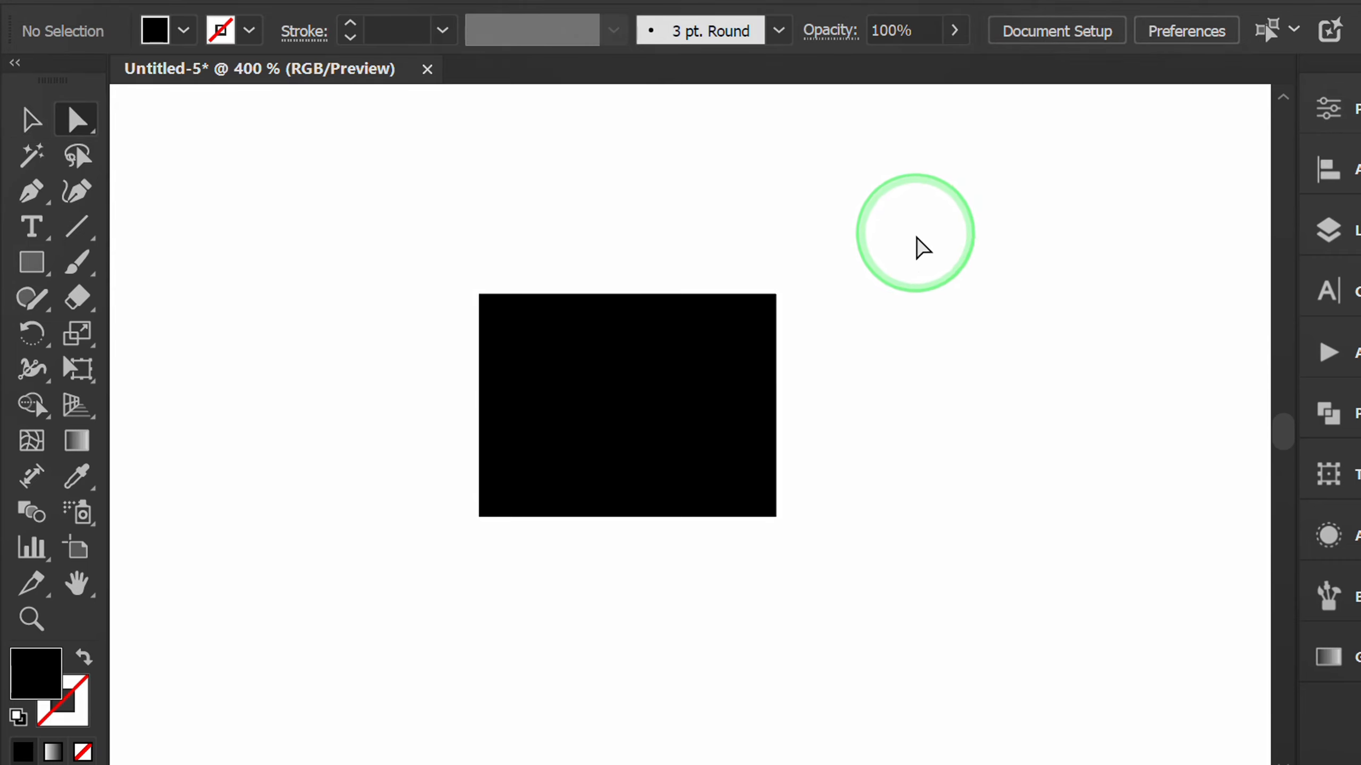
{"action": "left_click_drag", "start_coordinate": [884, 390], "coordinate": [735, 601]}
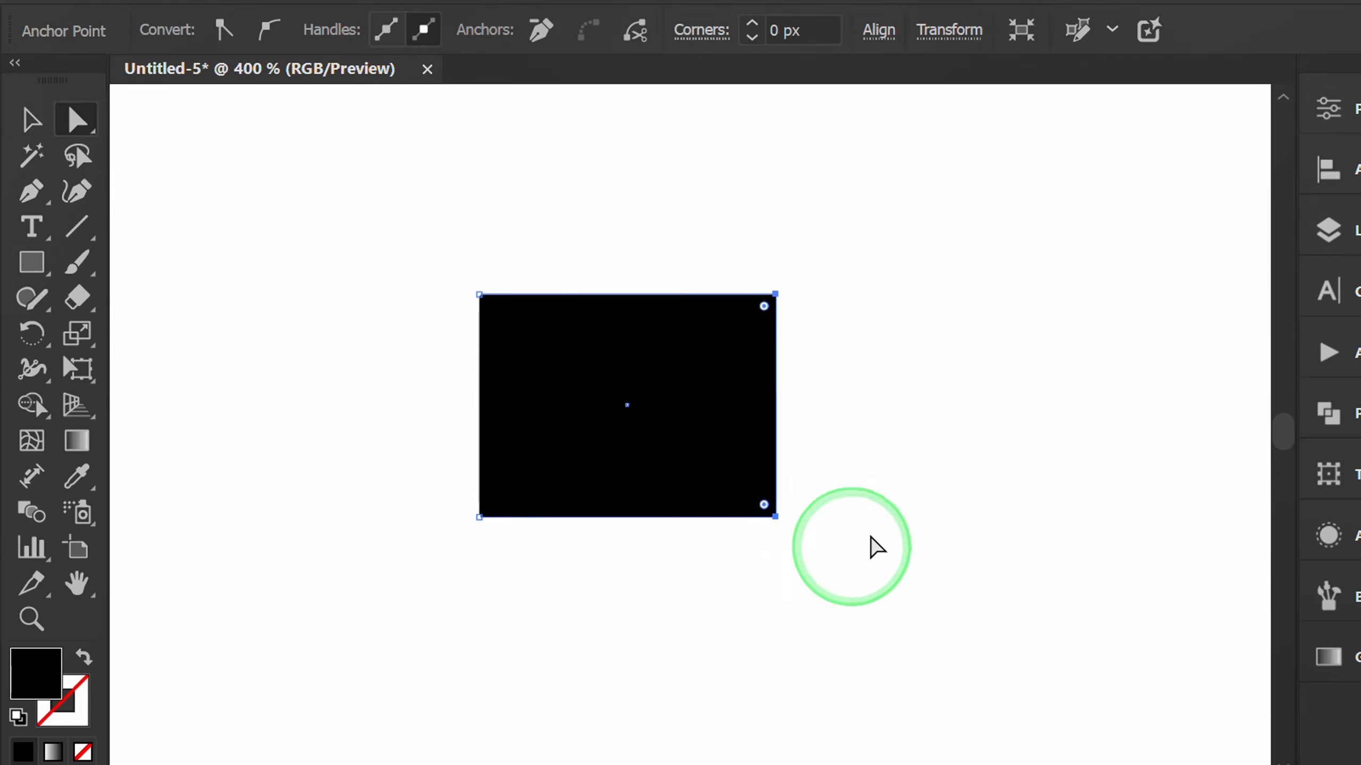
{"action": "key", "text": "Up"}
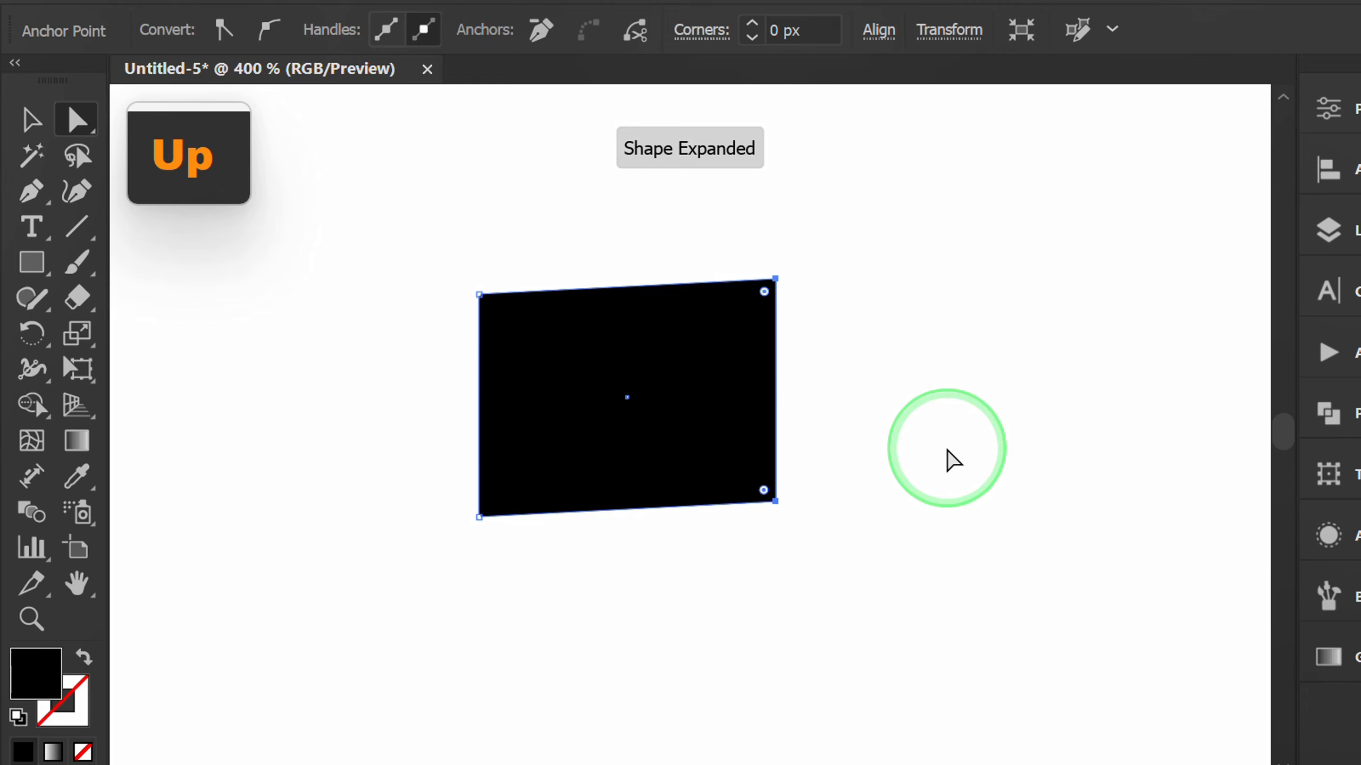
{"action": "key", "text": "Up"}
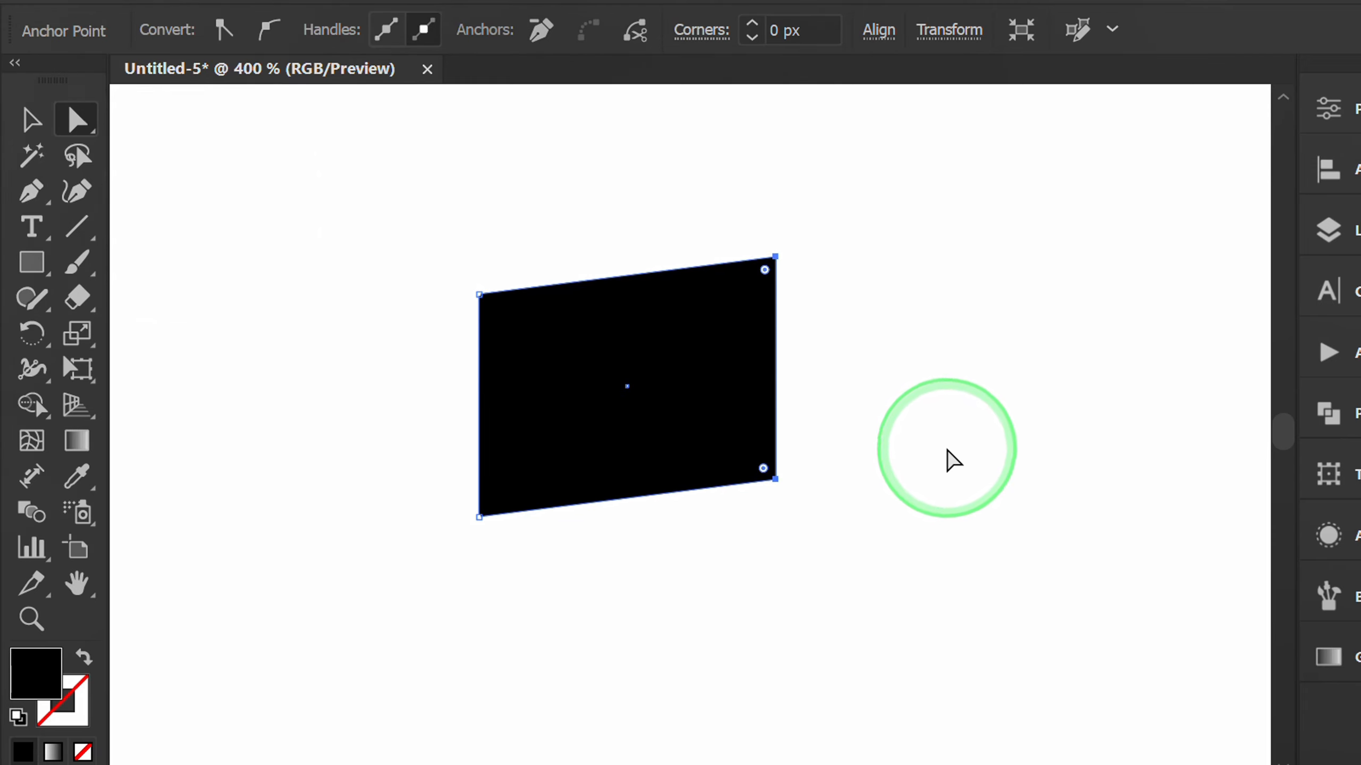
Step: Duplicate the slanted shape to its right, overlapping the original by 3 px and sitting 5 px lower
{"action": "key", "text": "v"}
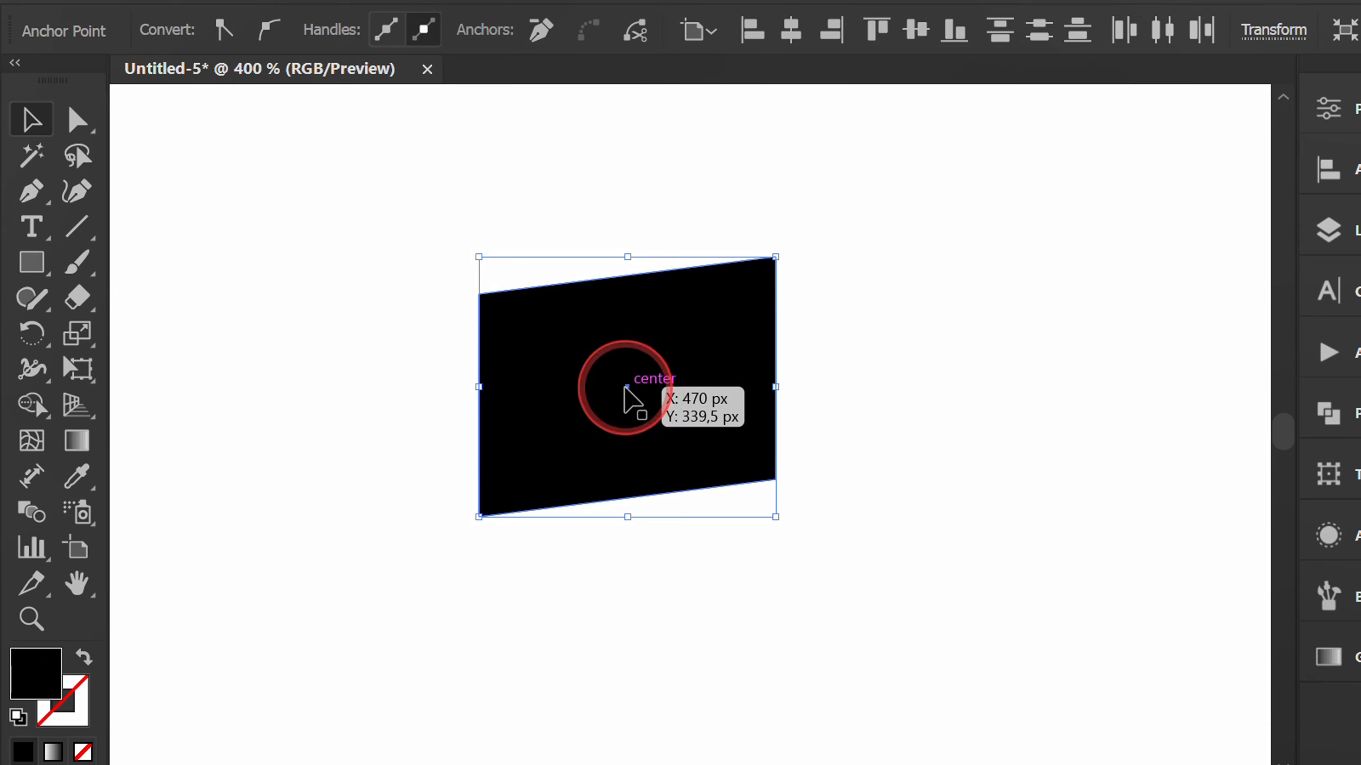
{"action": "left_click_drag", "start_coordinate": [626, 387], "coordinate": [919, 387]}
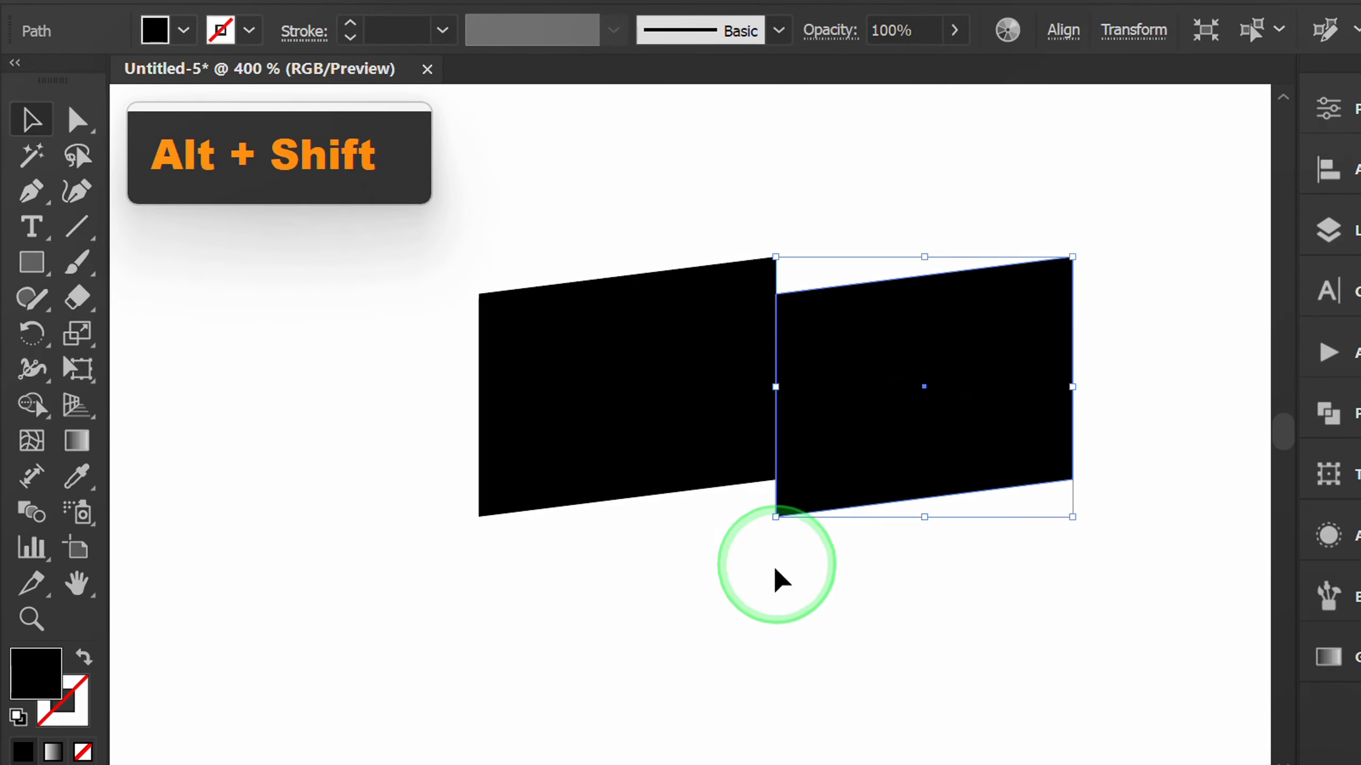
{"action": "key", "text": "Left"}
{"action": "key", "text": "Left"}
{"action": "key", "text": "Left"}
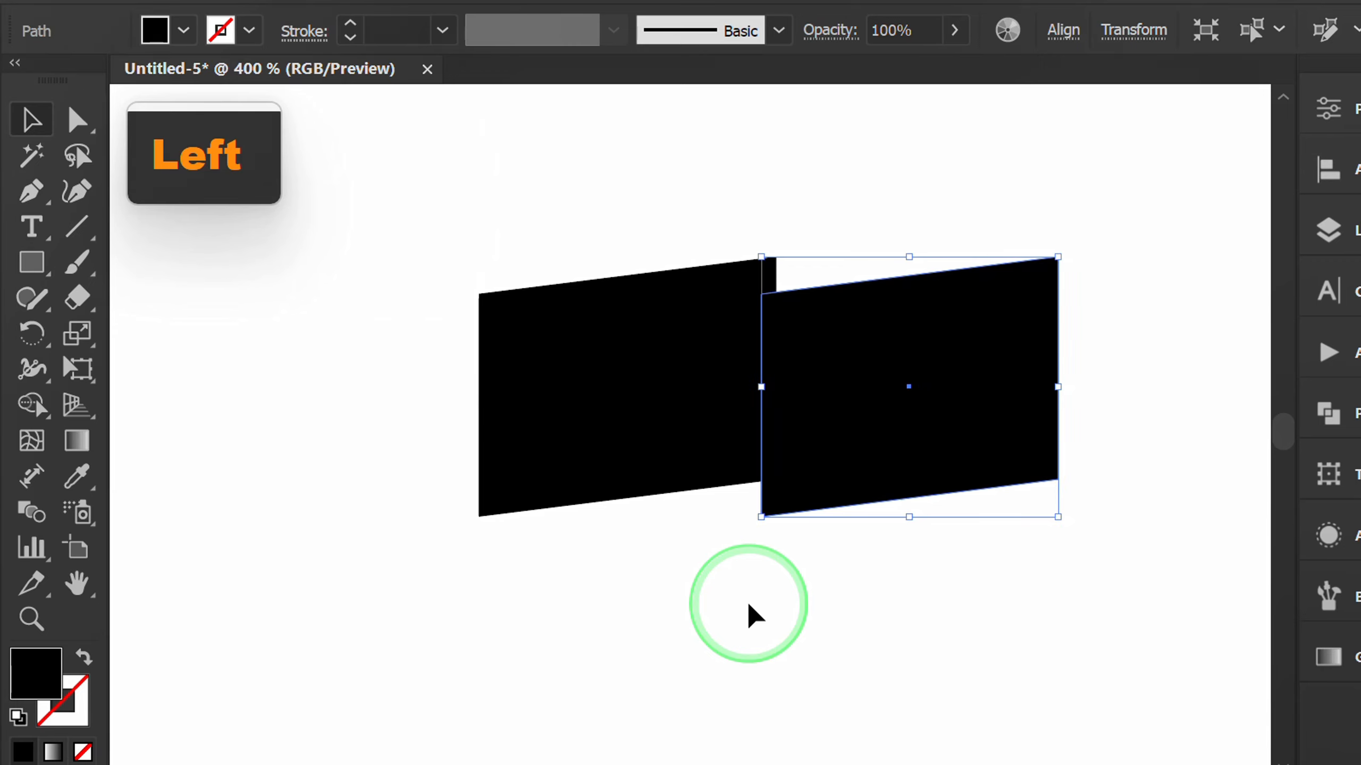
{"action": "key", "text": "Down"}
{"action": "key", "text": "Down"}
{"action": "key", "text": "Down"}
{"action": "key", "text": "Down"}
{"action": "key", "text": "Down"}
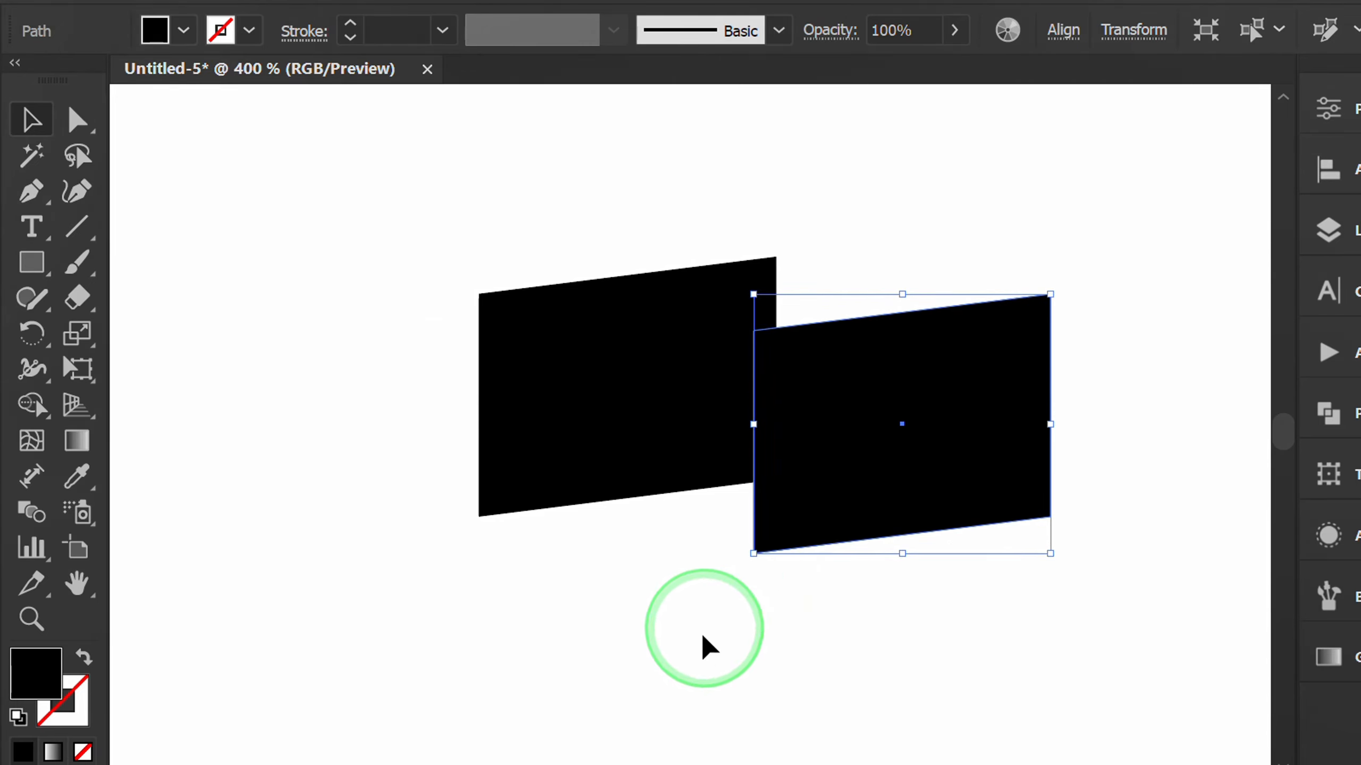
{"action": "left_click", "coordinate": [699, 661]}
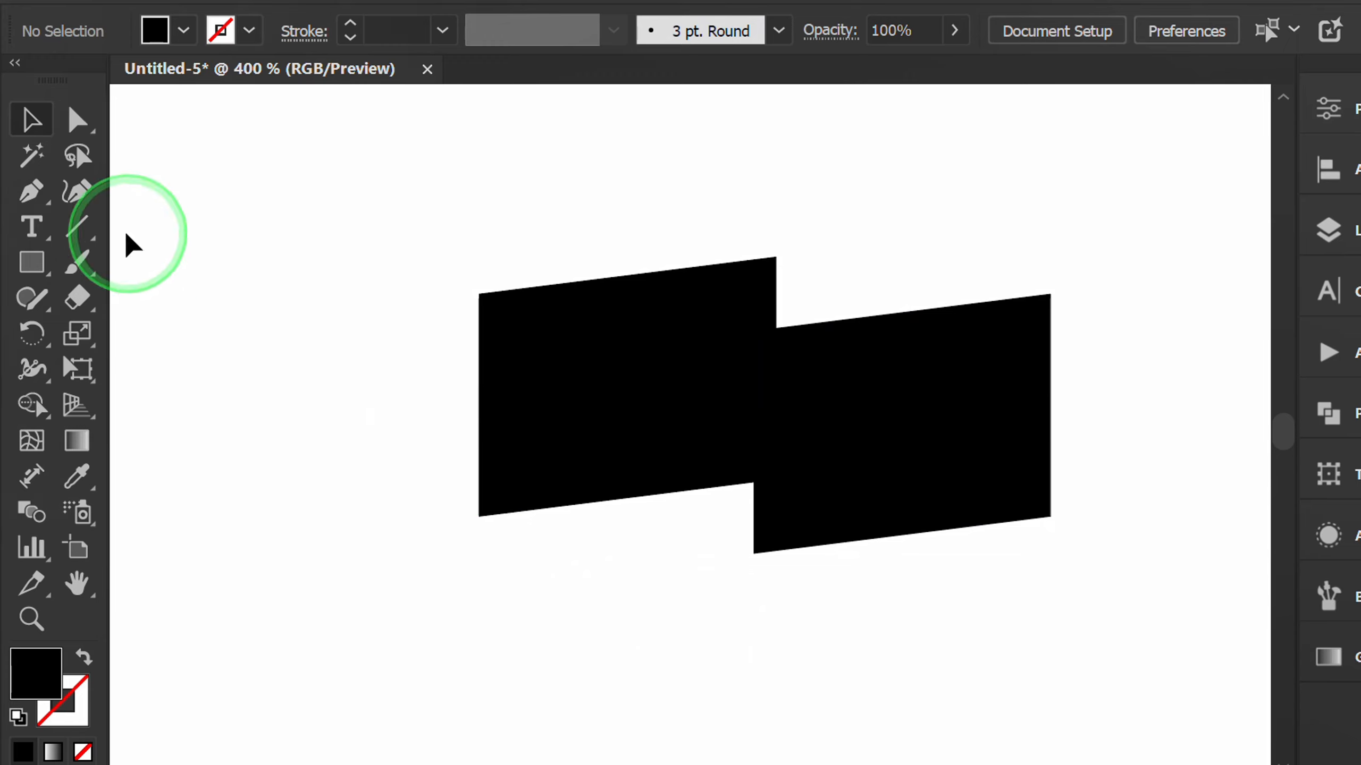
Step: Check the level of the two shapes' outer upper corners with a temporary horizontal line and delete the line
{"action": "left_click", "coordinate": [86, 227]}
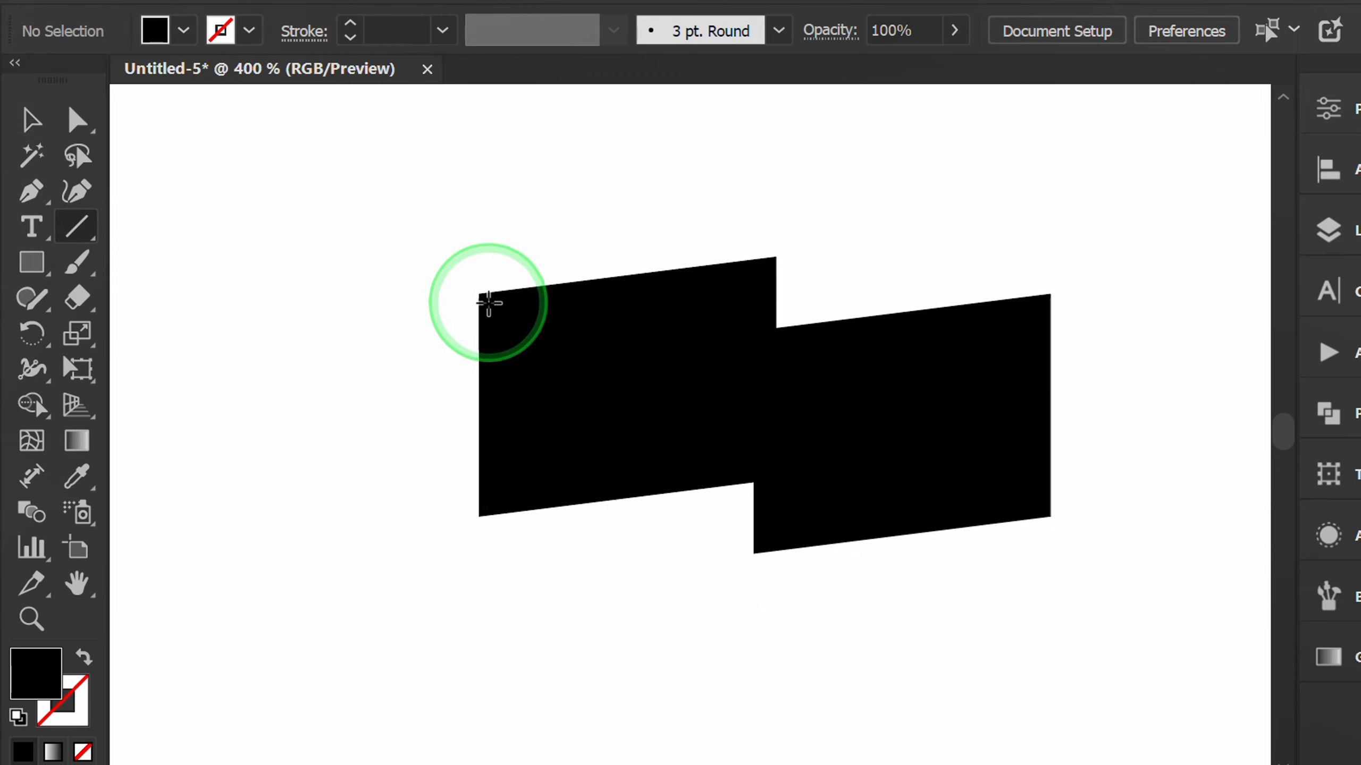
{"action": "left_click_drag", "start_coordinate": [478, 293], "coordinate": [1159, 321]}
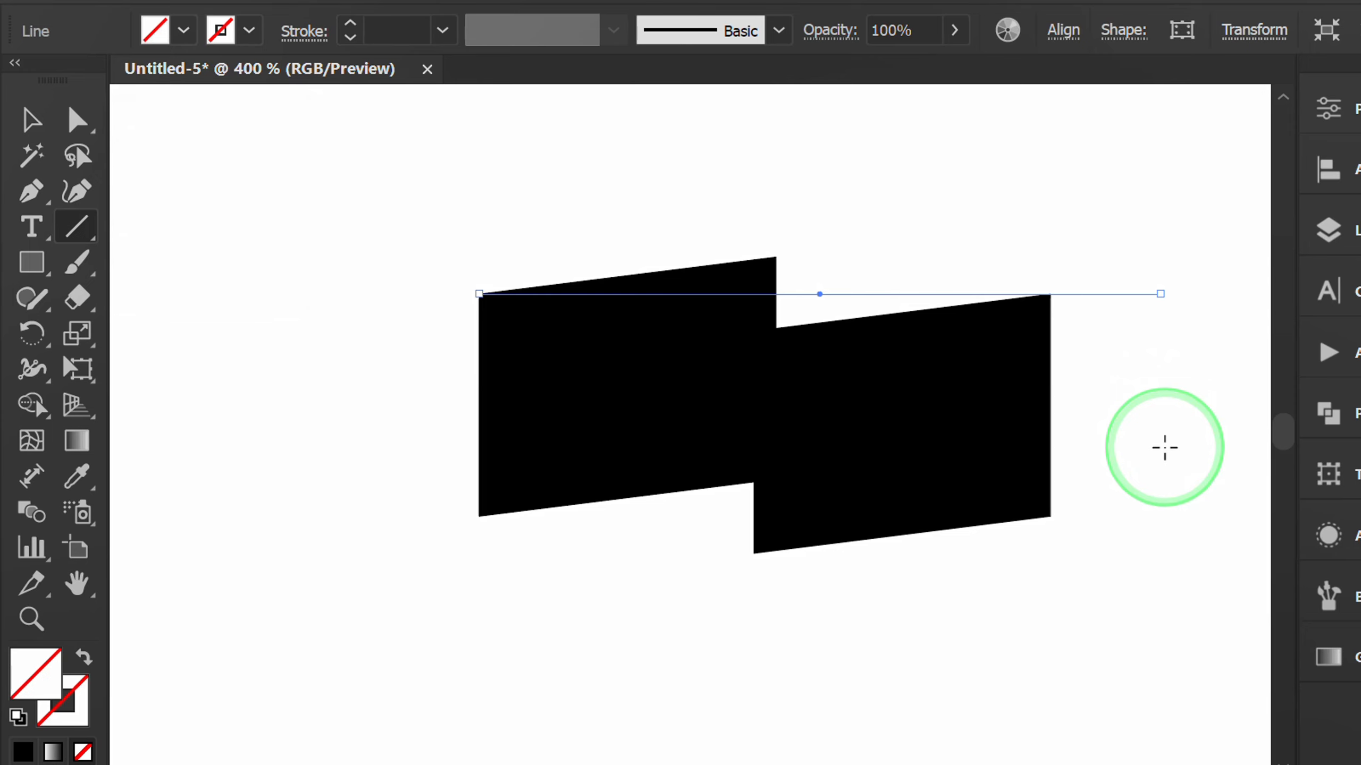
{"action": "key", "text": "Delete"}
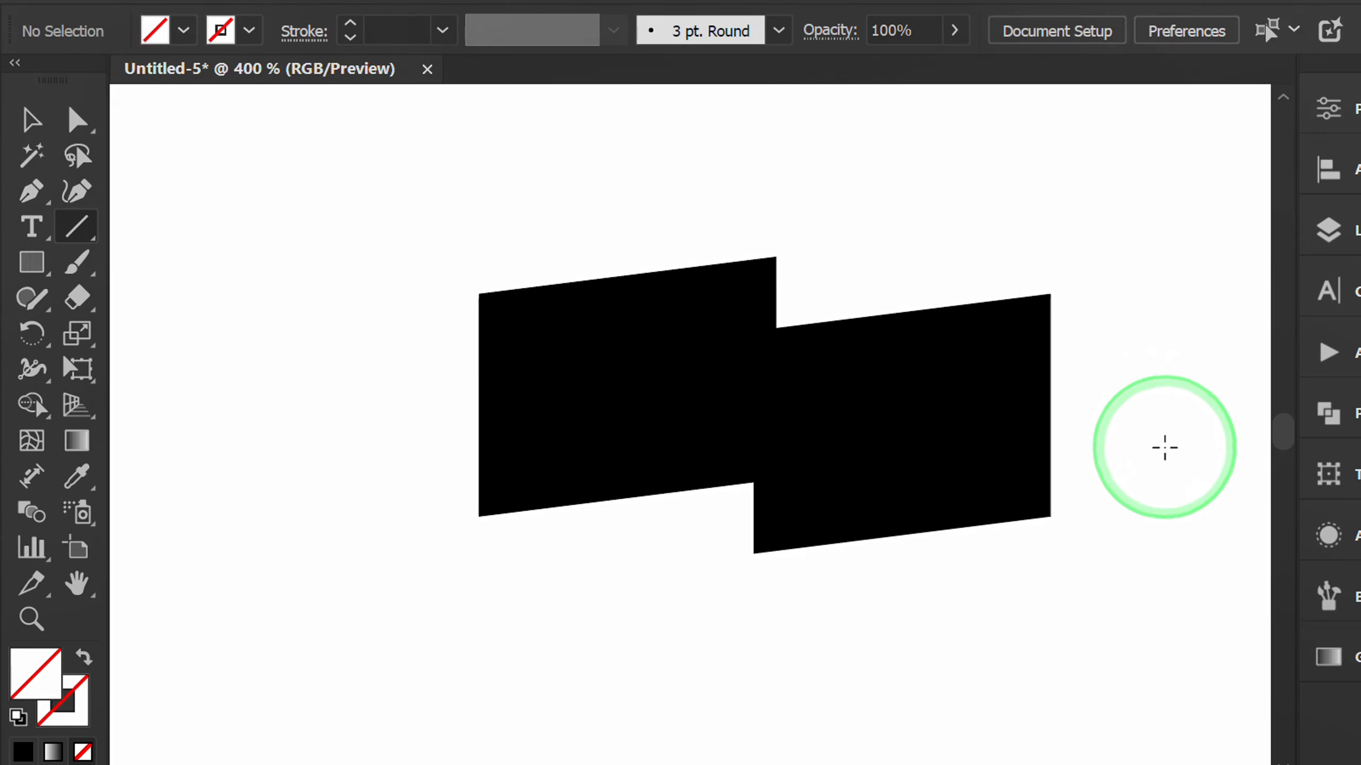
Step: Merge the two overlapping slanted shapes into a single shape with Pathfinder Unite
{"action": "key", "text": "v"}
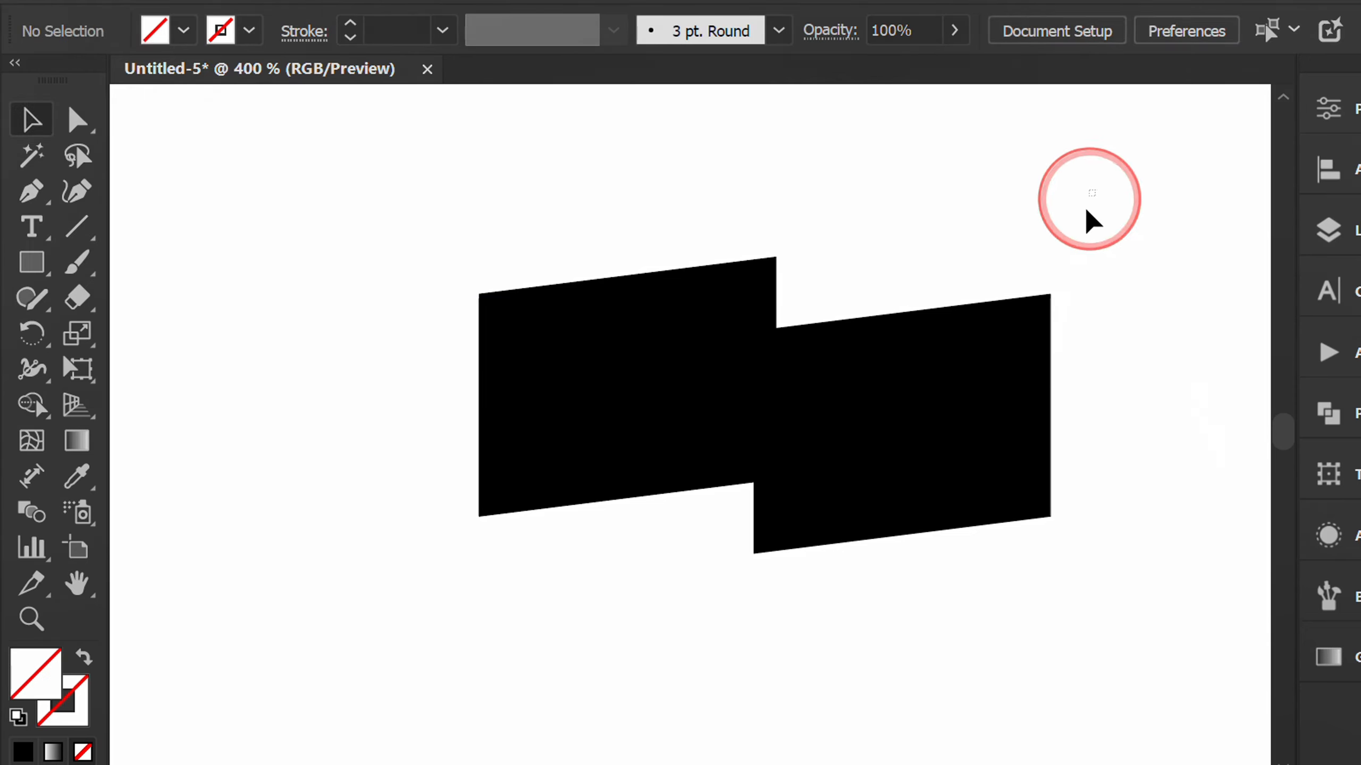
{"action": "left_click_drag", "start_coordinate": [1092, 192], "coordinate": [416, 620]}
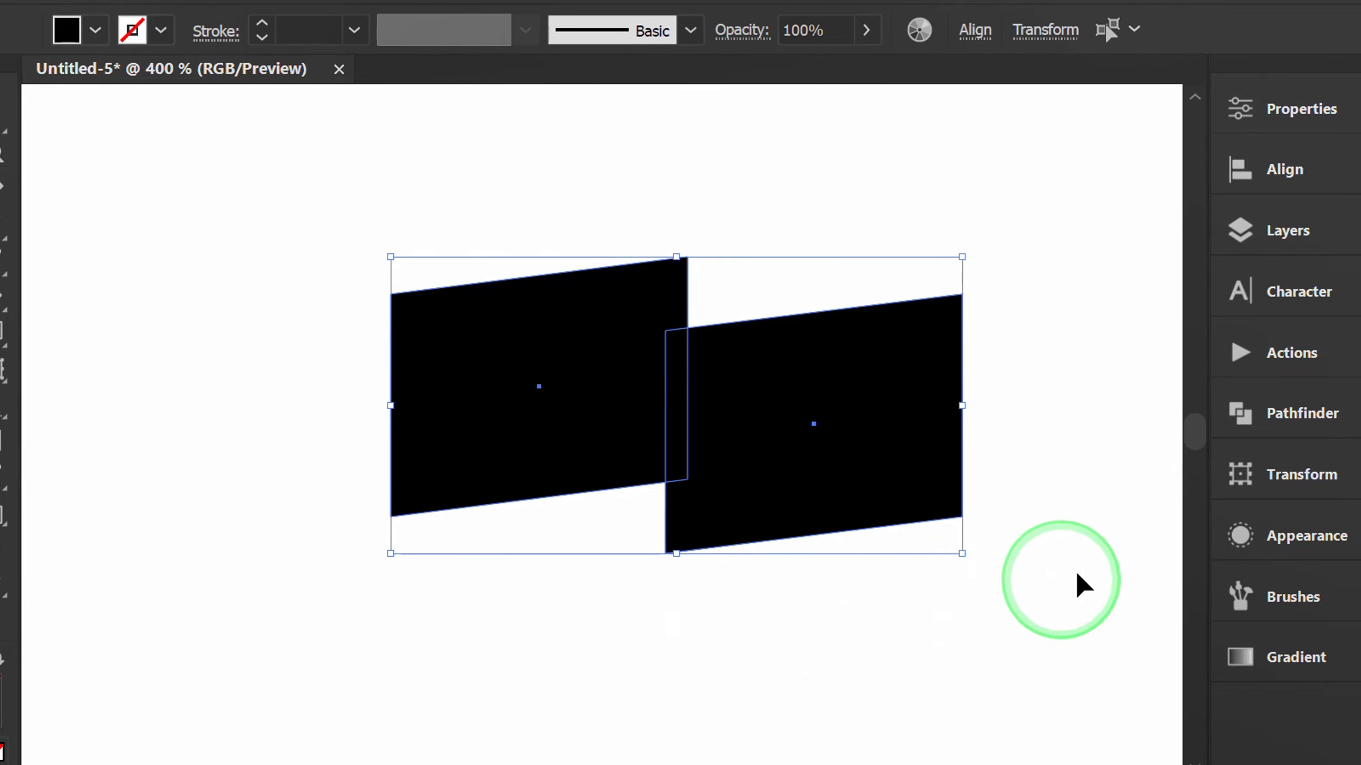
{"action": "left_click", "coordinate": [1232, 413]}
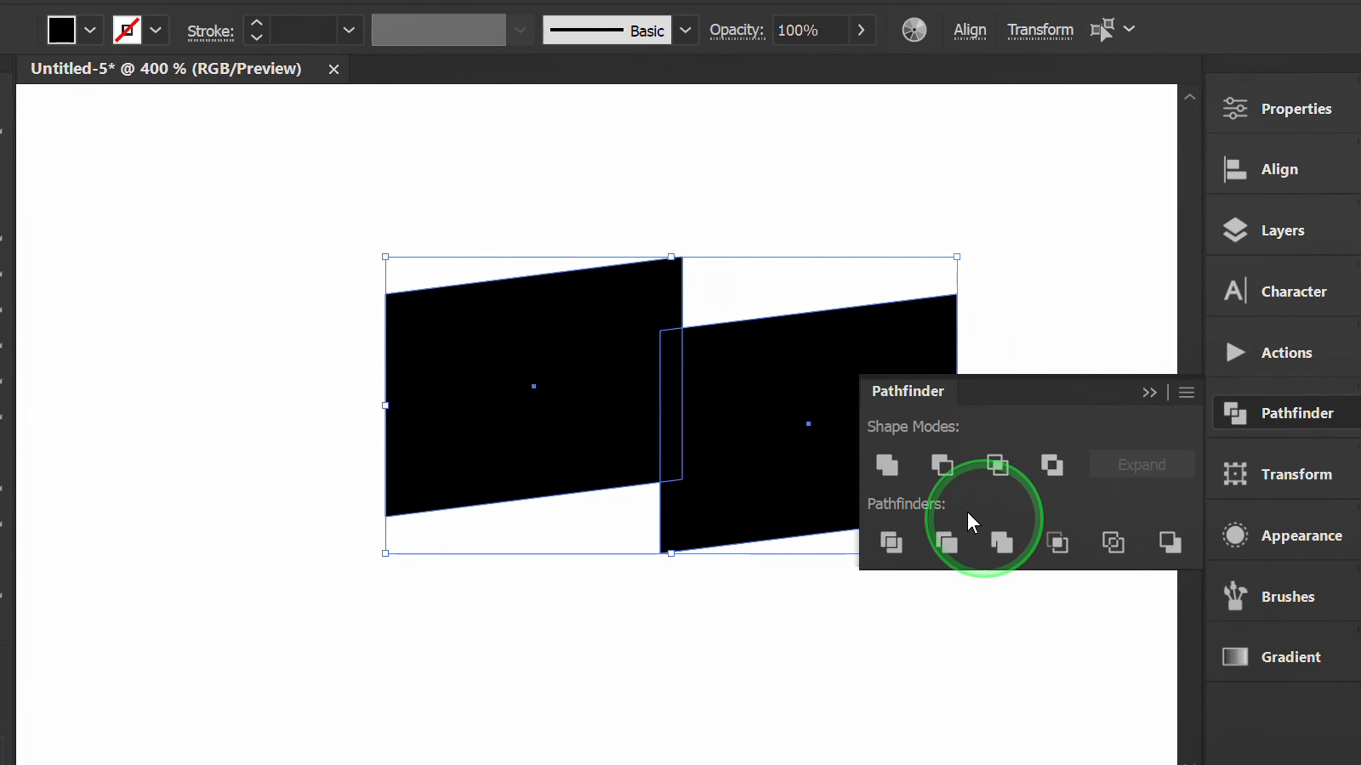
{"action": "left_click", "coordinate": [897, 477]}
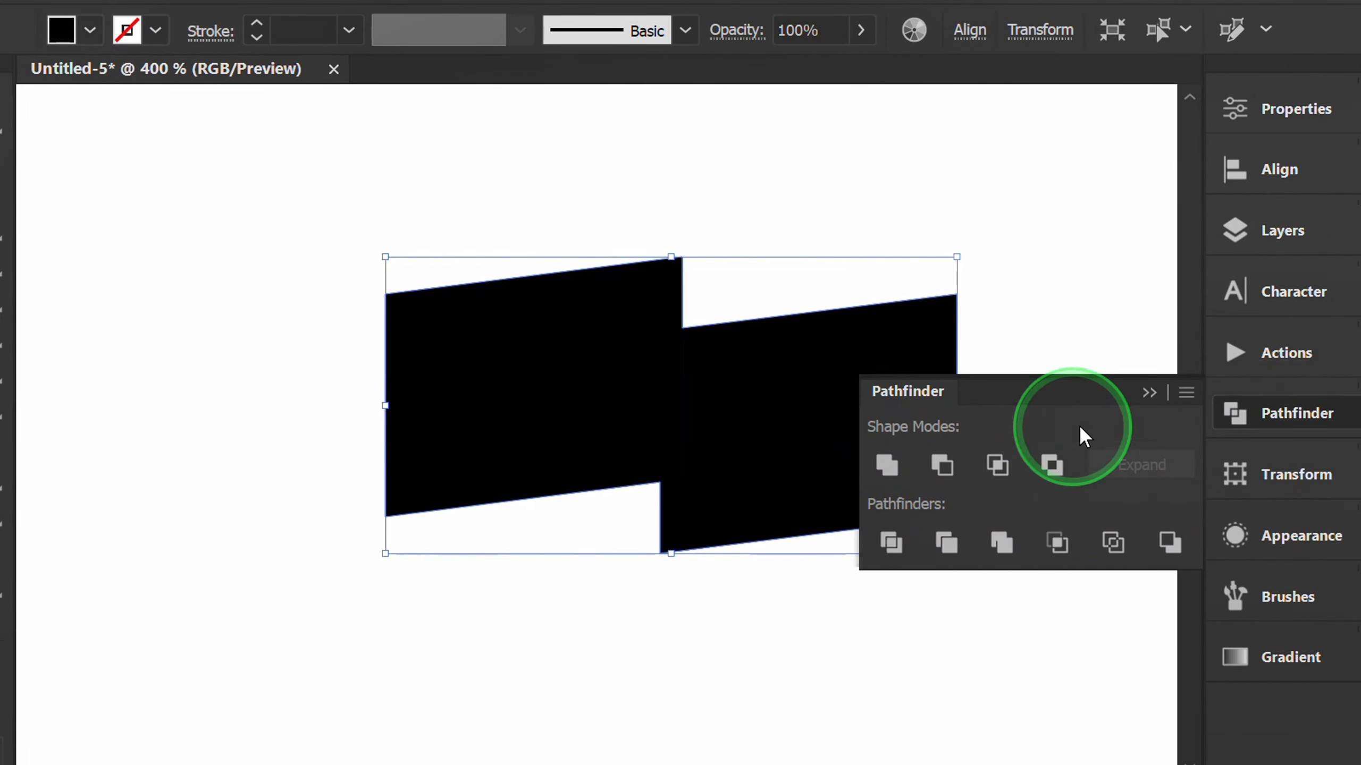
{"action": "left_click", "coordinate": [1149, 392]}
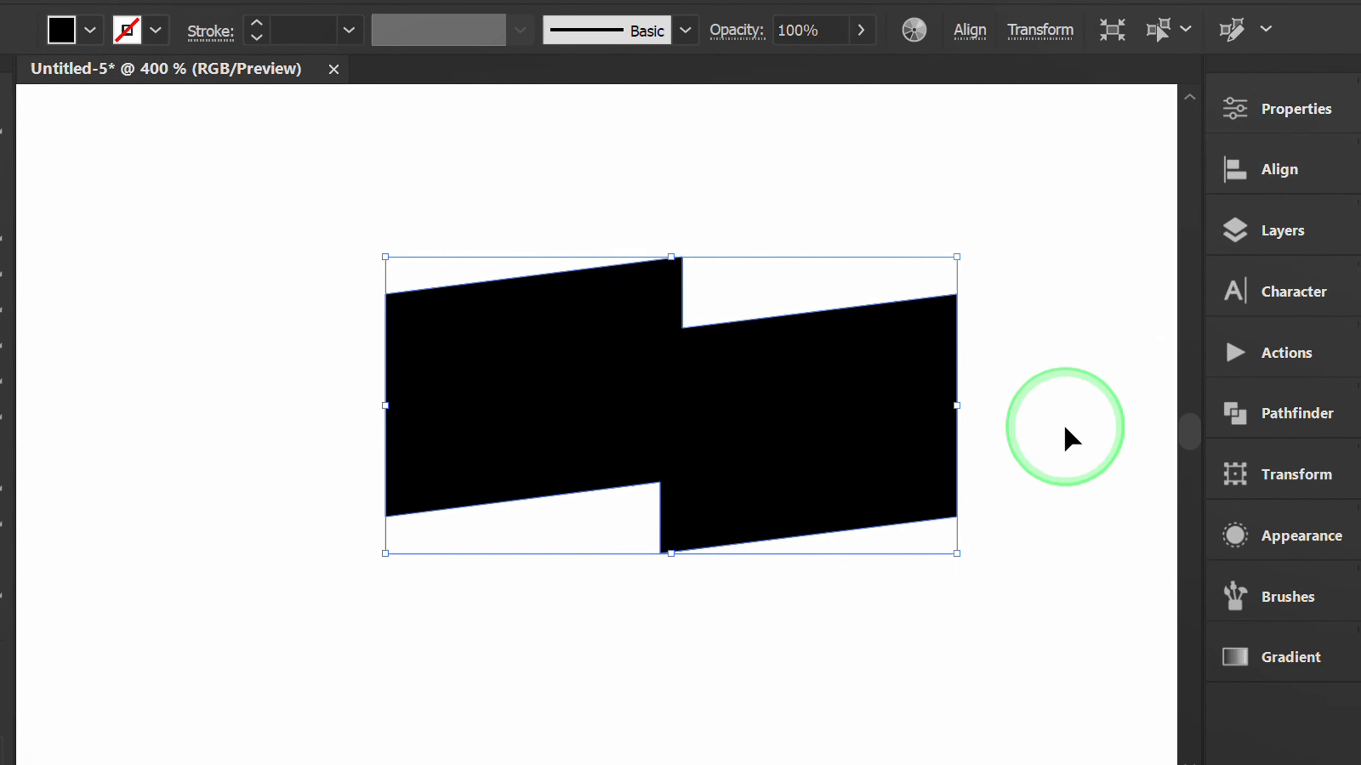
{"action": "left_click", "coordinate": [775, 589]}
Step: Shear the merged shape's four middle anchor points by 30° along the horizontal axis
{"action": "key", "text": "space"}
{"action": "left_click_drag", "start_coordinate": [774, 589], "coordinate": [702, 579]}
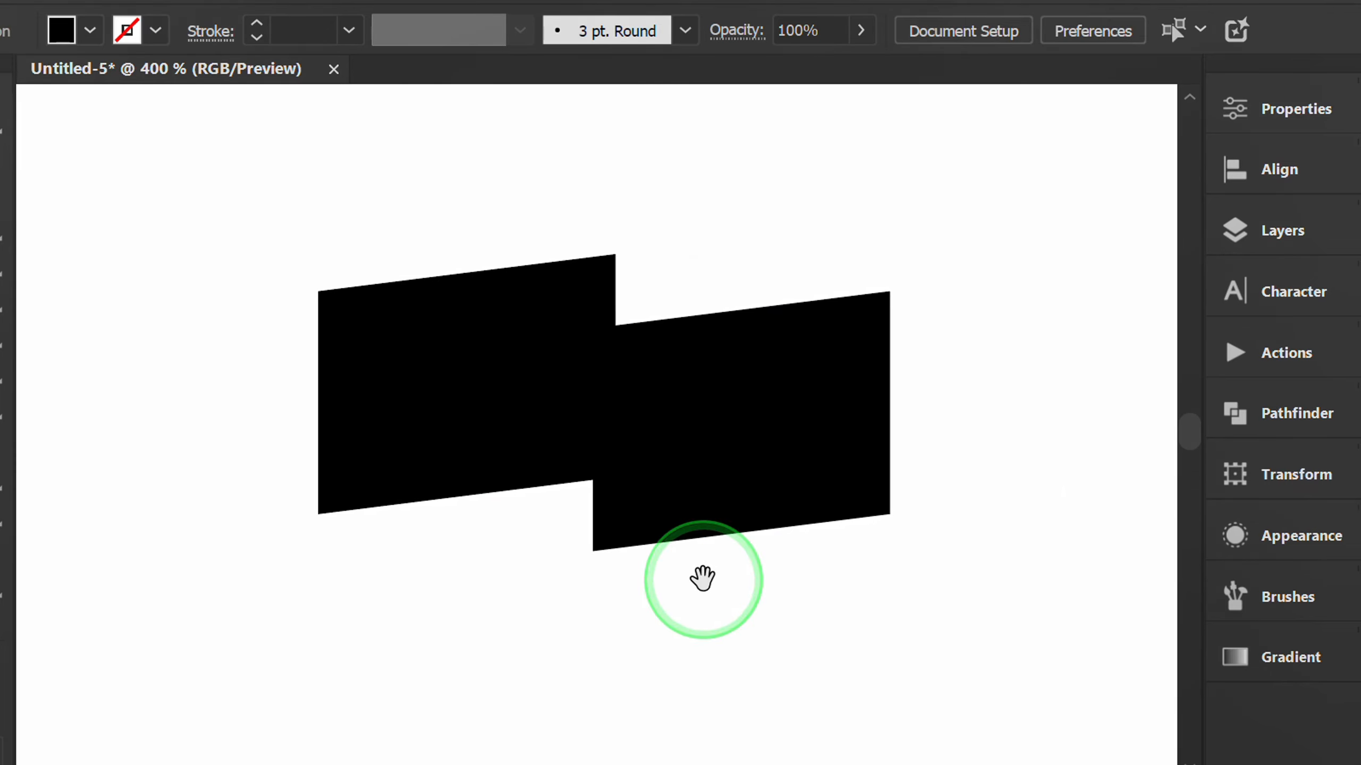
{"action": "key", "text": "a"}
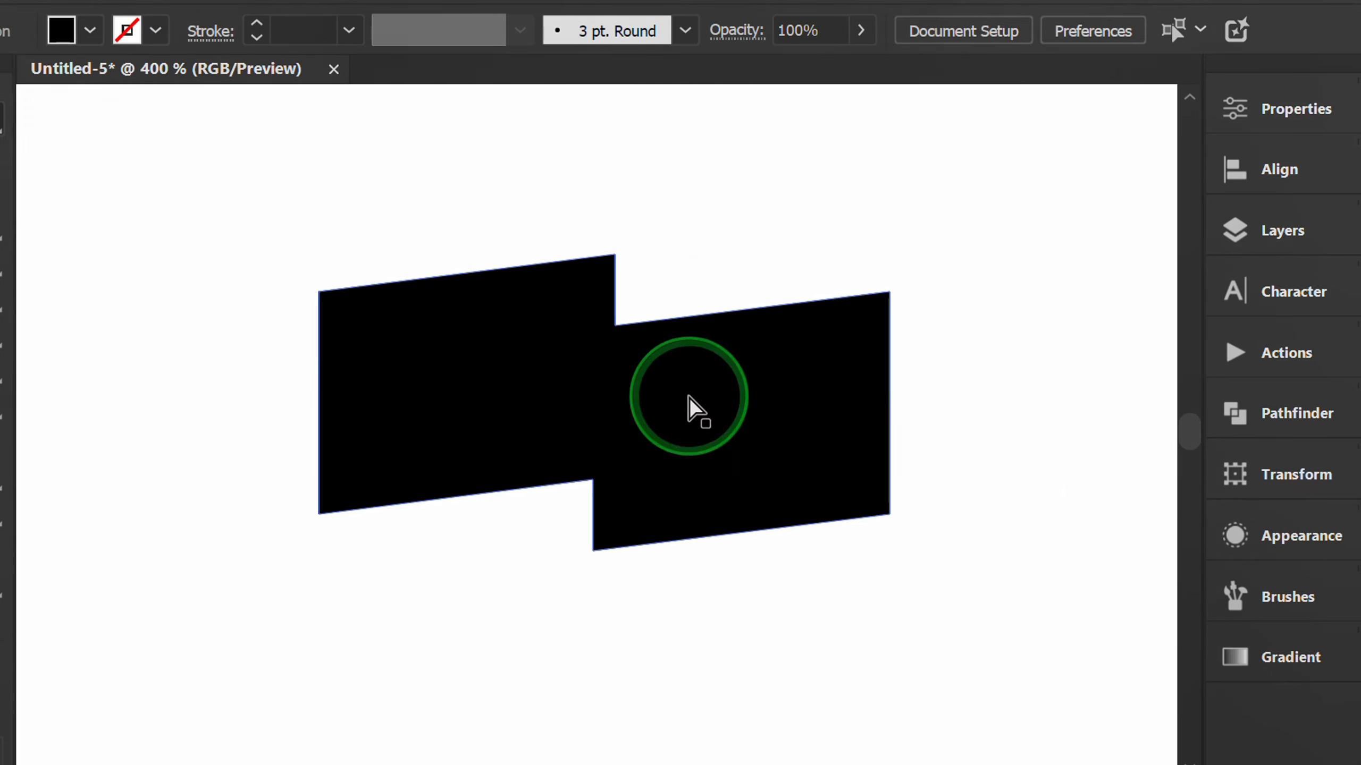
{"action": "left_click_drag", "start_coordinate": [600, 435], "coordinate": [523, 597]}
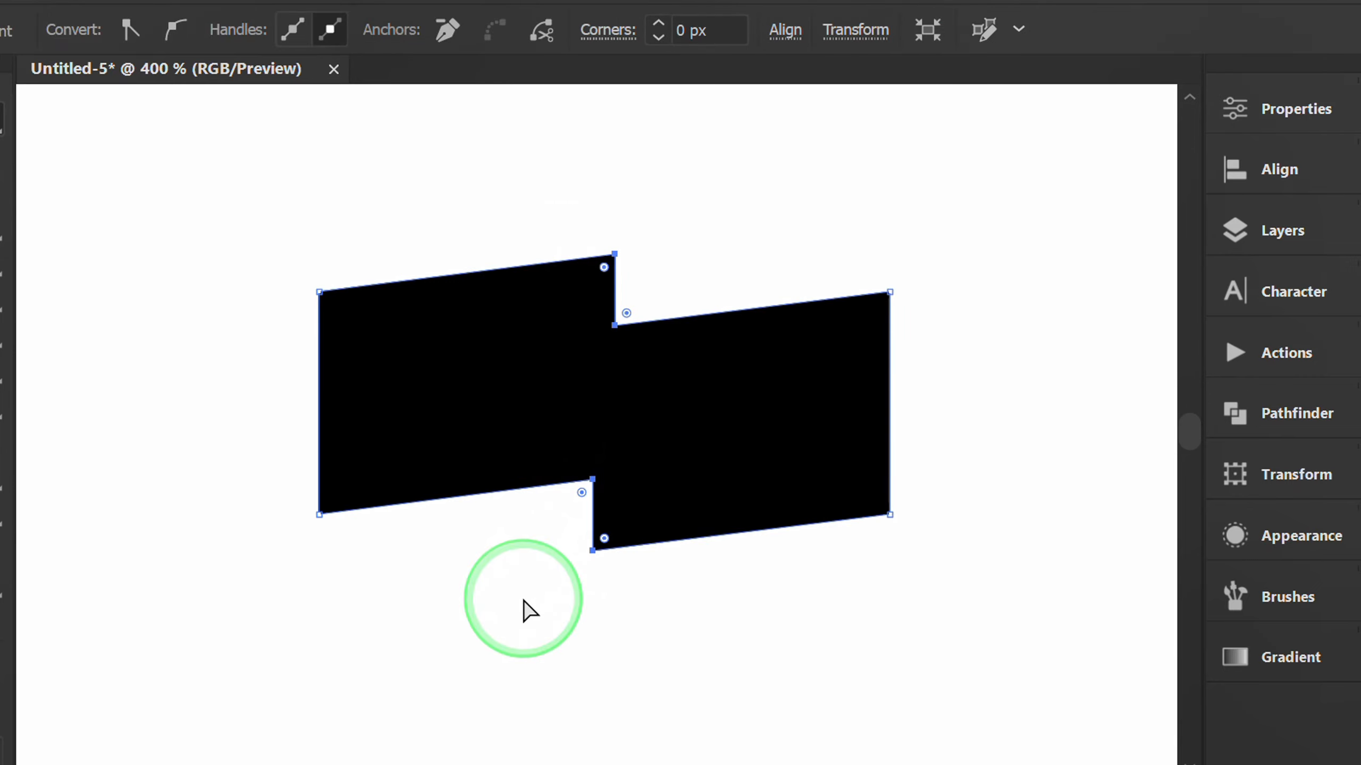
{"action": "right_click", "coordinate": [482, 550]}
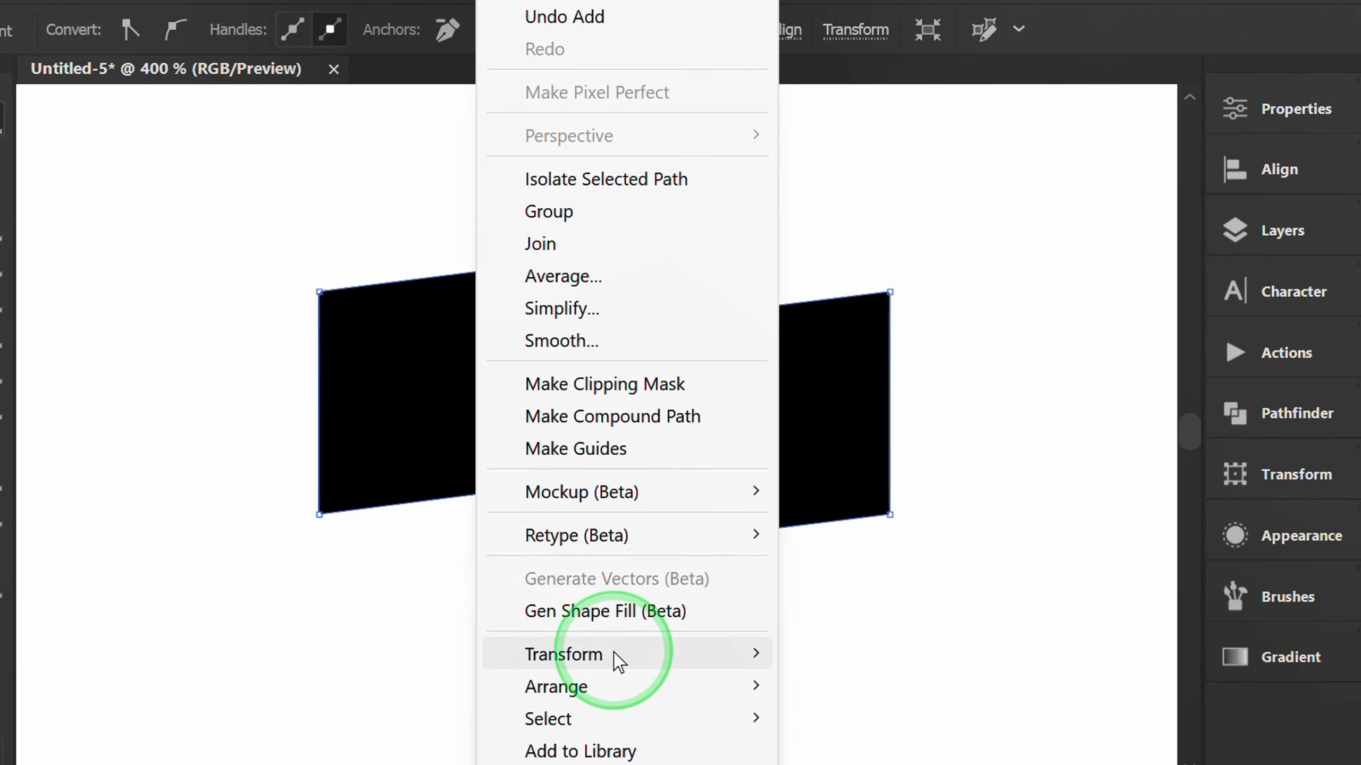
{"action": "mouse_move", "coordinate": [616, 654]}
{"action": "left_click", "coordinate": [922, 569]}
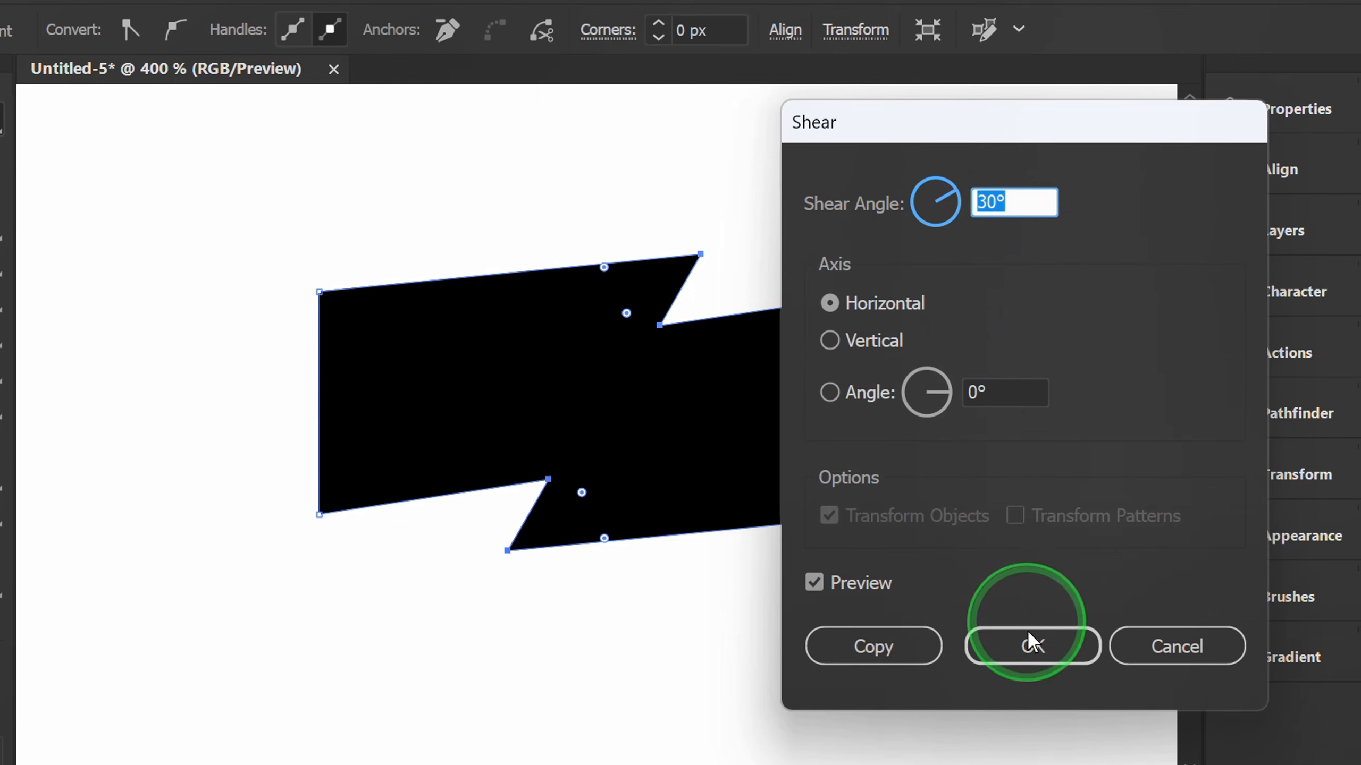
{"action": "left_click", "coordinate": [1030, 643]}
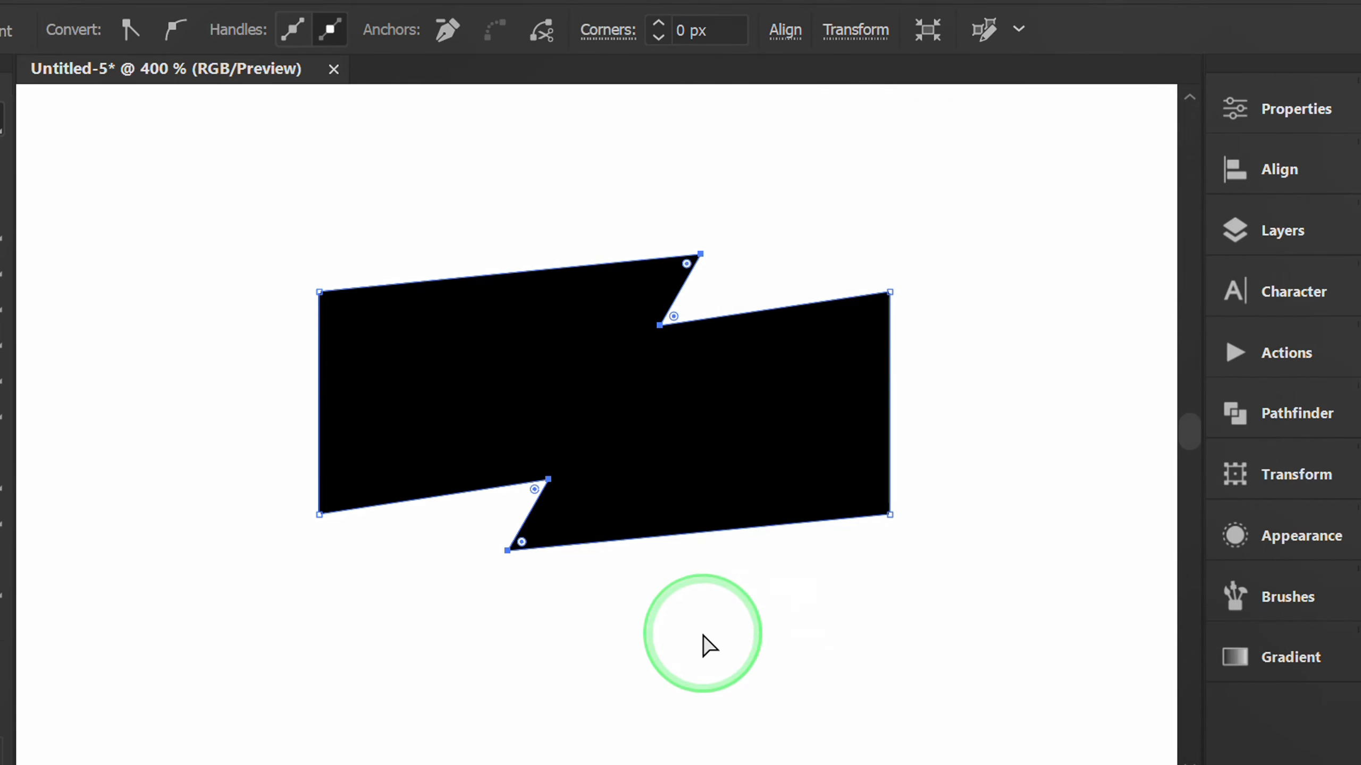
{"action": "key", "text": "v"}
{"action": "left_click", "coordinate": [708, 645]}
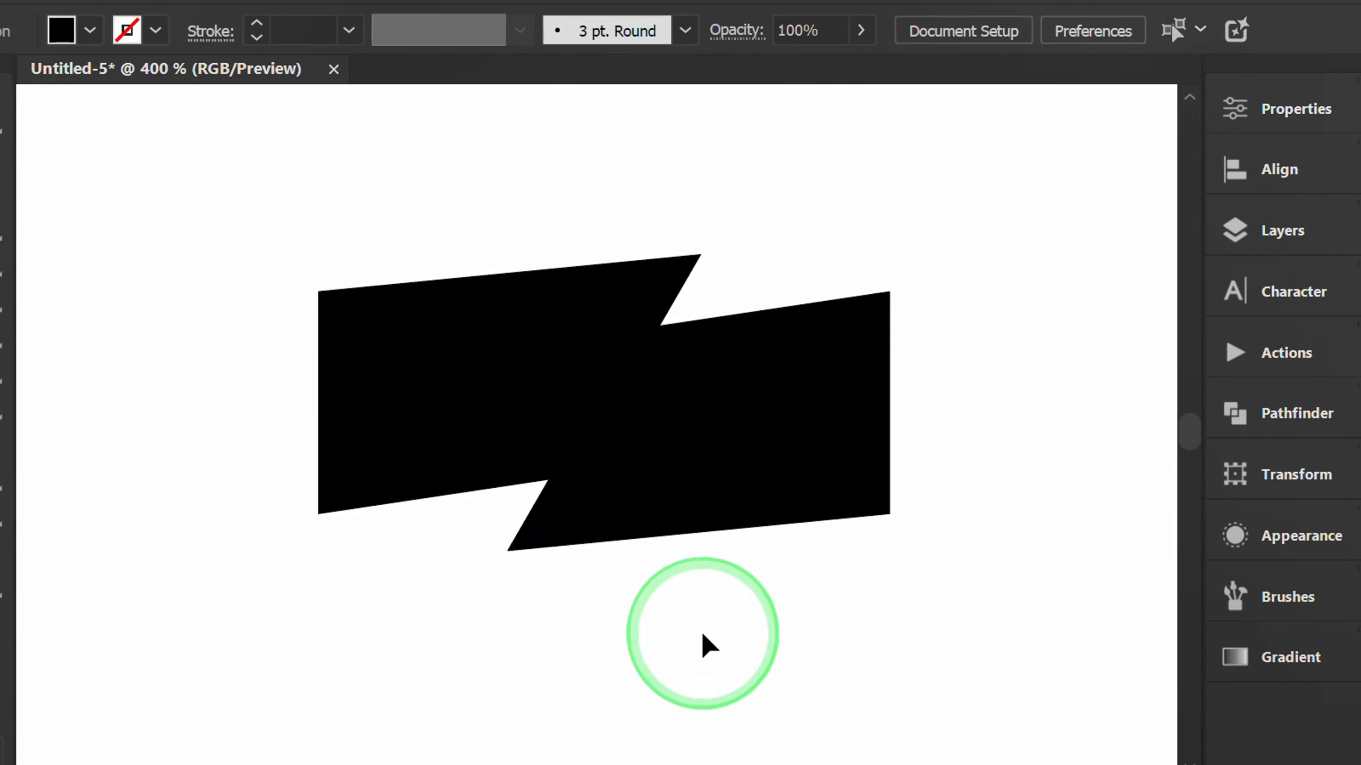
Step: Add the zigzag shape to the document's brushes as a new Pattern Brush
{"action": "left_click", "coordinate": [1234, 597]}
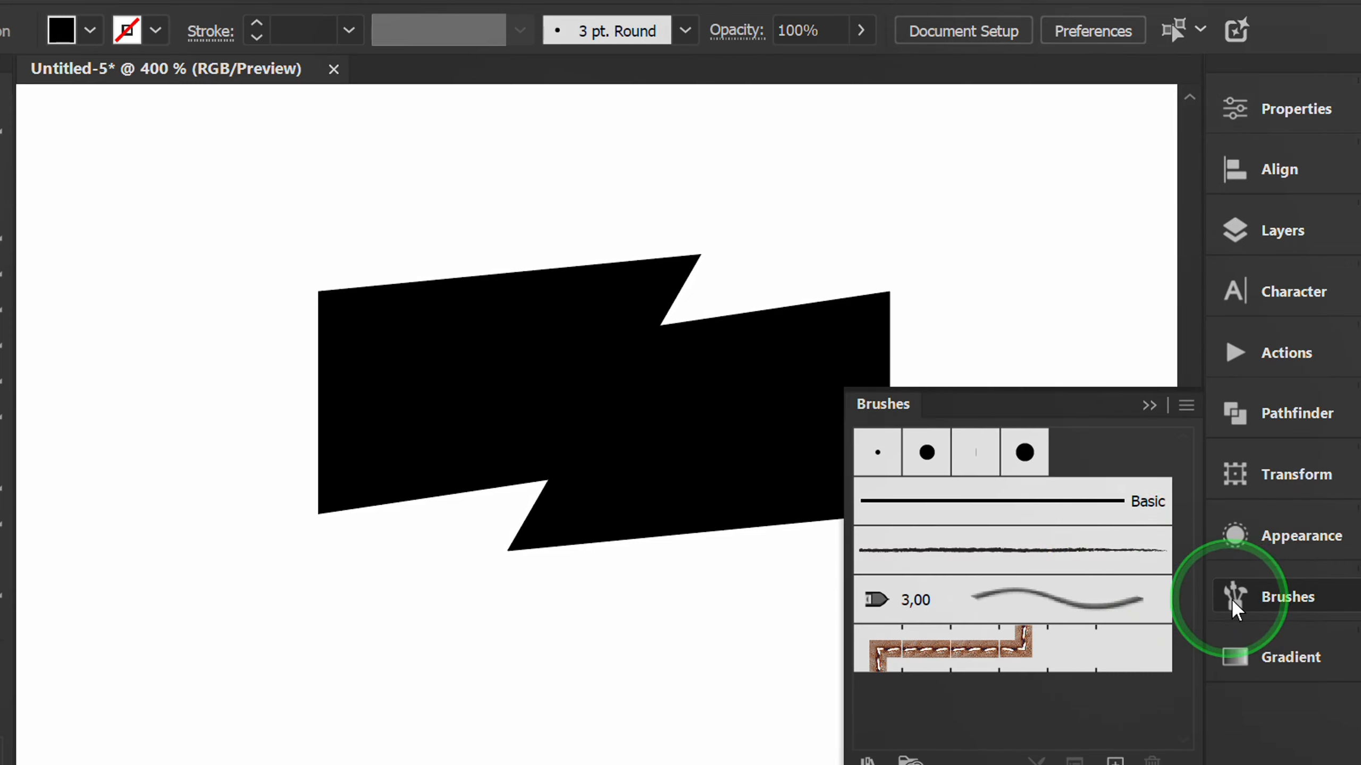
{"action": "left_click_drag", "start_coordinate": [1018, 391], "coordinate": [964, 157]}
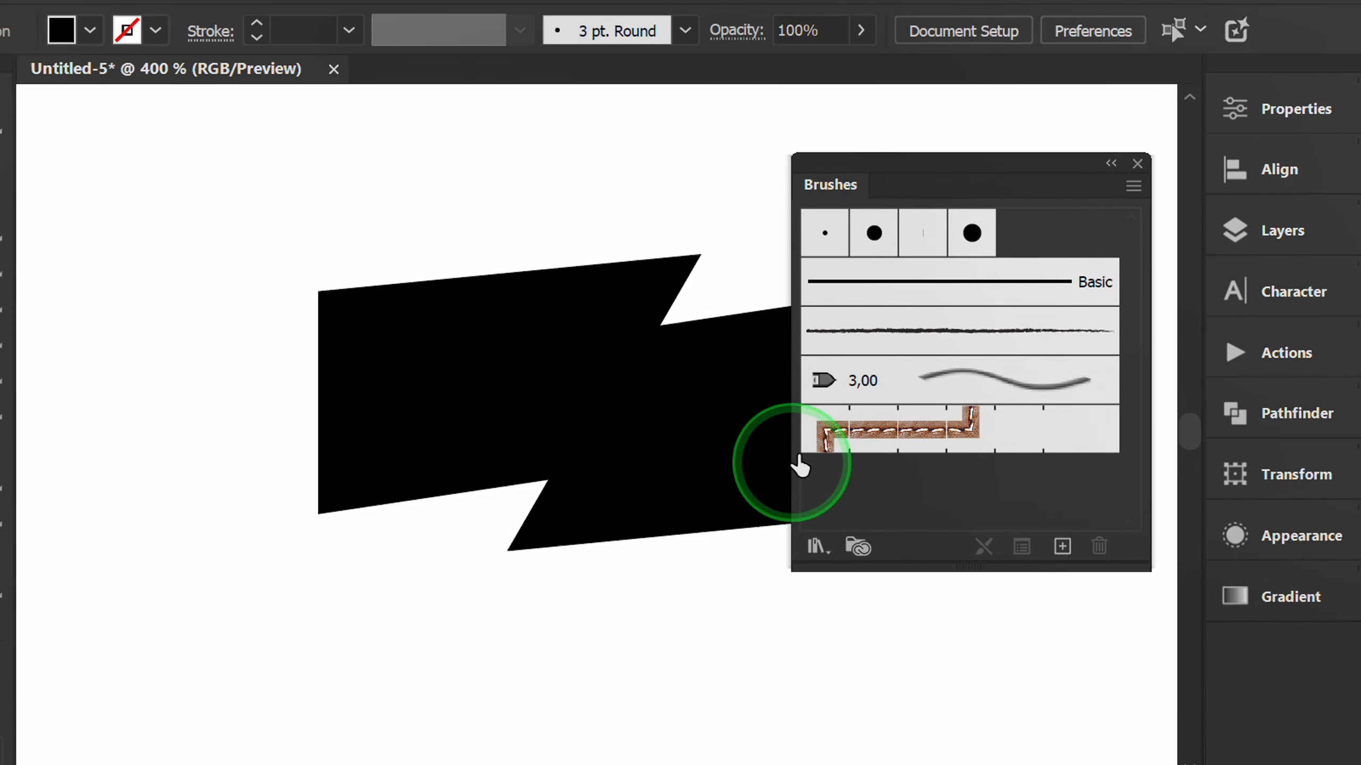
{"action": "key", "text": "space"}
{"action": "left_click_drag", "start_coordinate": [680, 623], "coordinate": [481, 627]}
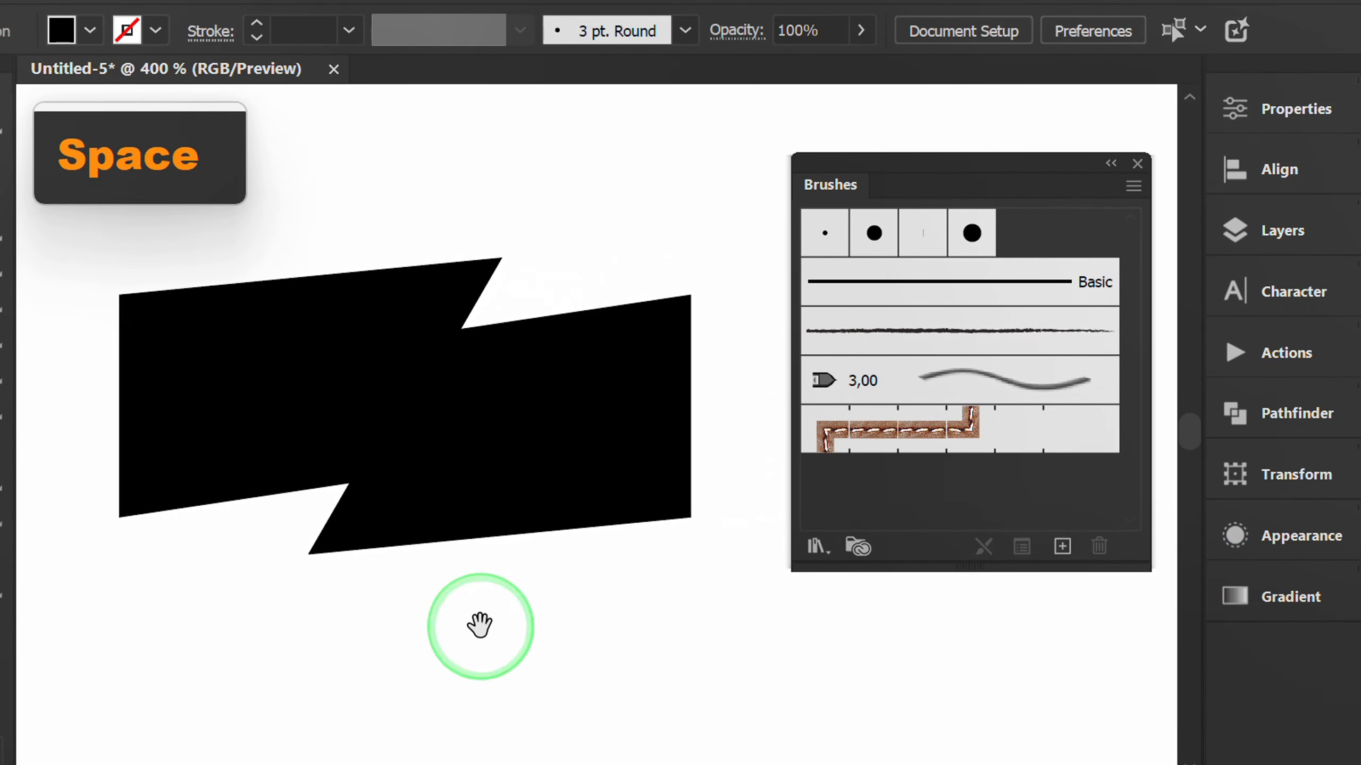
{"action": "left_click_drag", "start_coordinate": [569, 196], "coordinate": [555, 246]}
{"action": "mouse_move", "coordinate": [435, 420]}
{"action": "left_mouse_down"}
{"action": "mouse_move", "coordinate": [495, 389]}
{"action": "mouse_move", "coordinate": [911, 480]}
{"action": "left_mouse_up"}
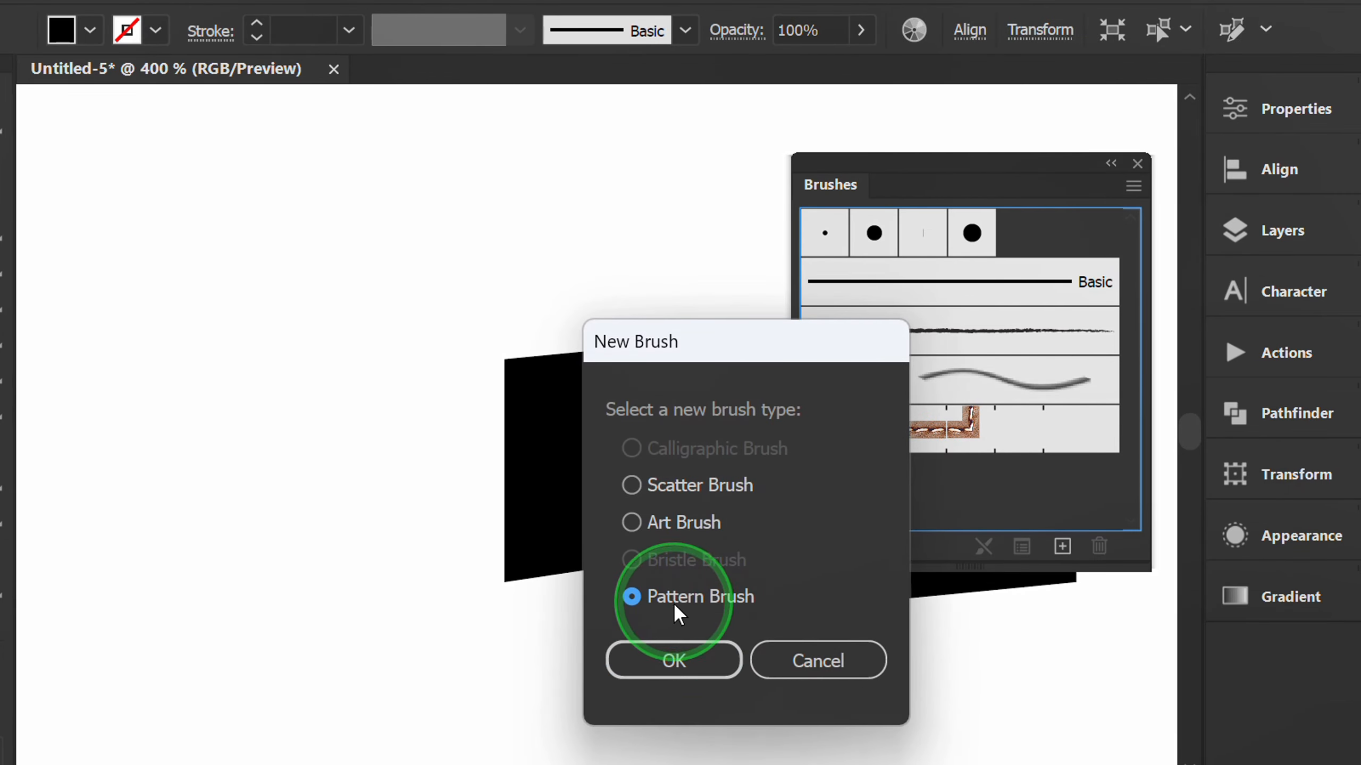
{"action": "left_click", "coordinate": [674, 664]}
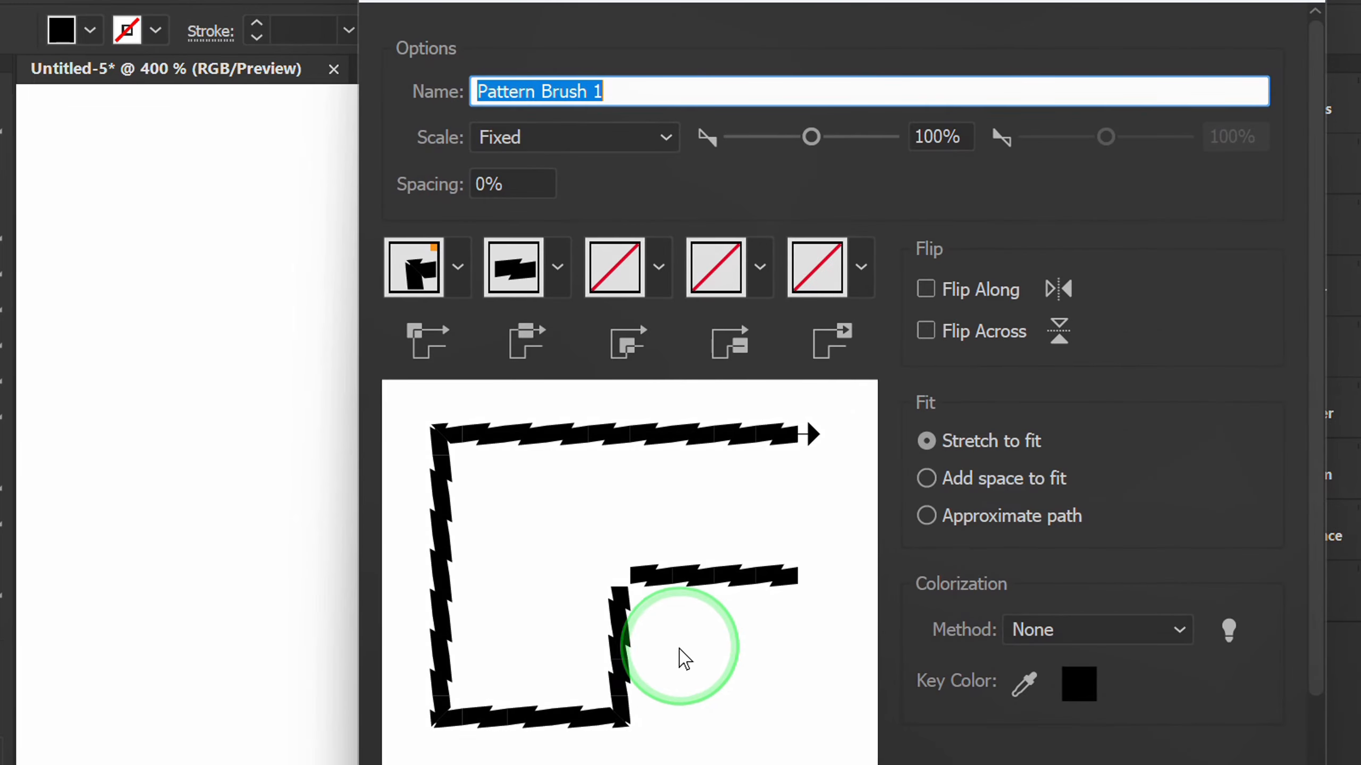
Step: Set the new pattern brush's colorization method to Tints and accept its options
{"action": "left_click_drag", "start_coordinate": [1310, 311], "coordinate": [1307, 464]}
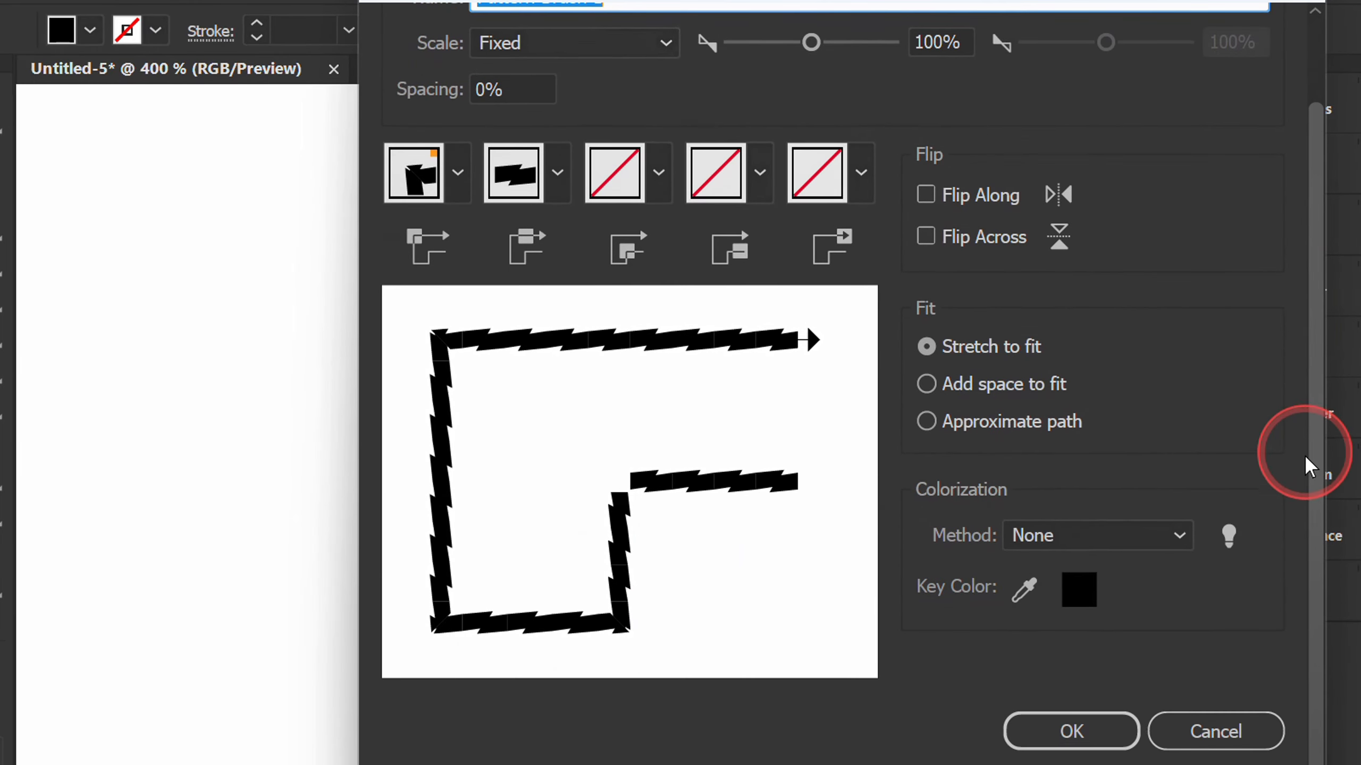
{"action": "left_click", "coordinate": [1071, 538]}
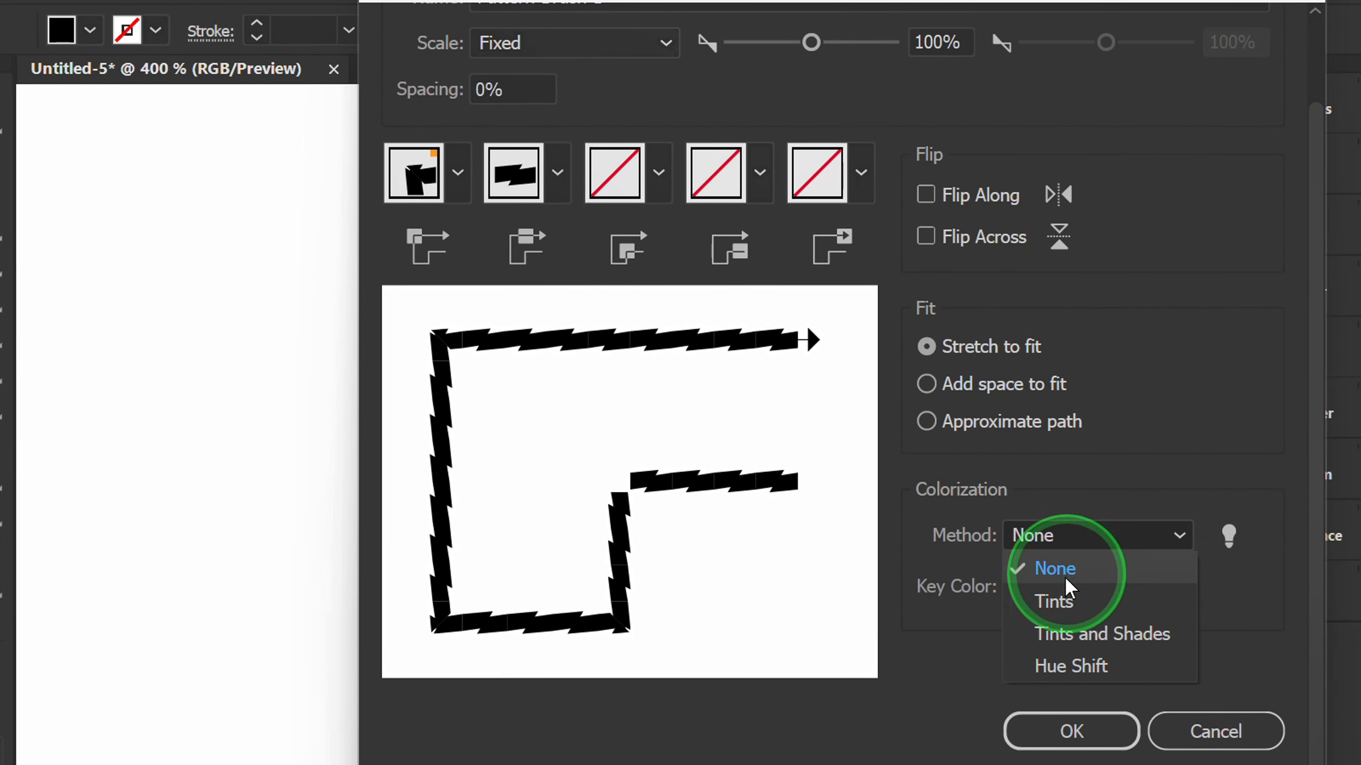
{"action": "left_click", "coordinate": [1059, 606]}
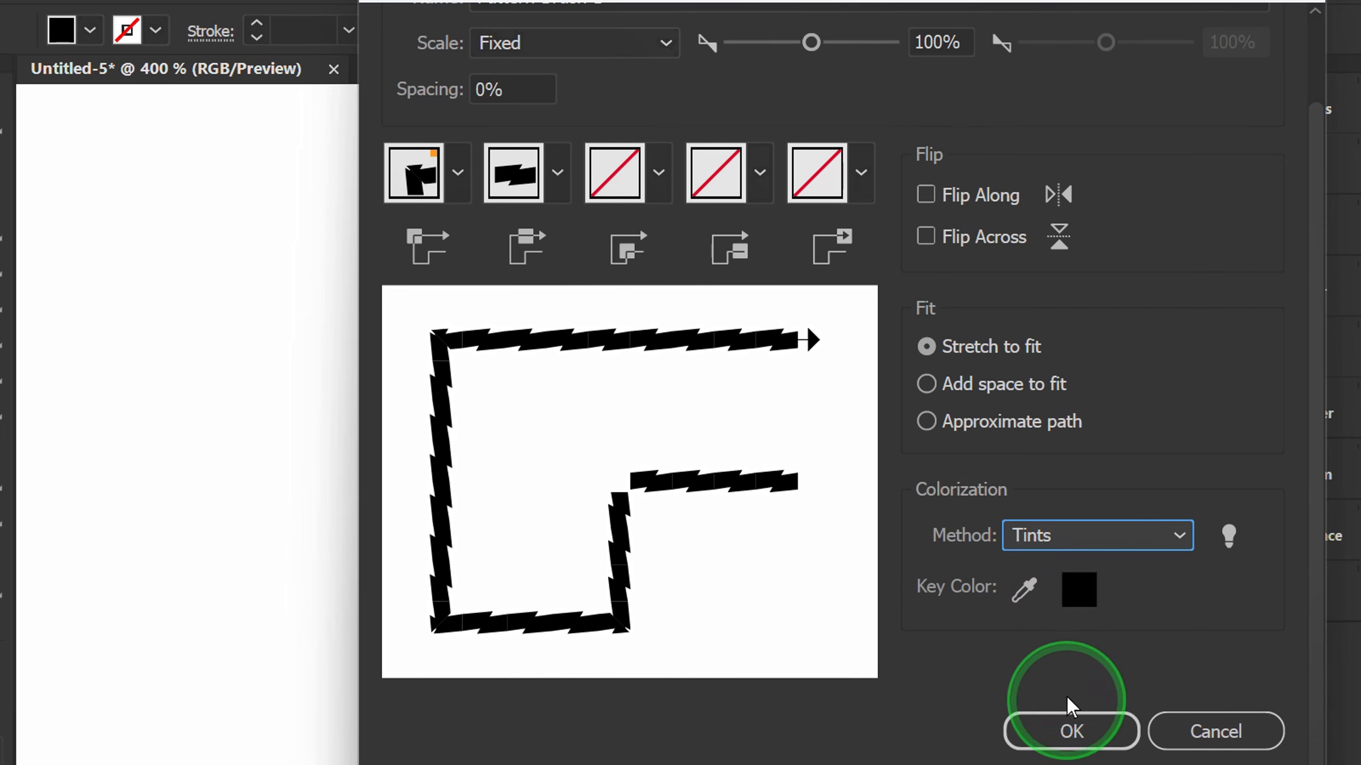
{"action": "left_click", "coordinate": [1069, 730]}
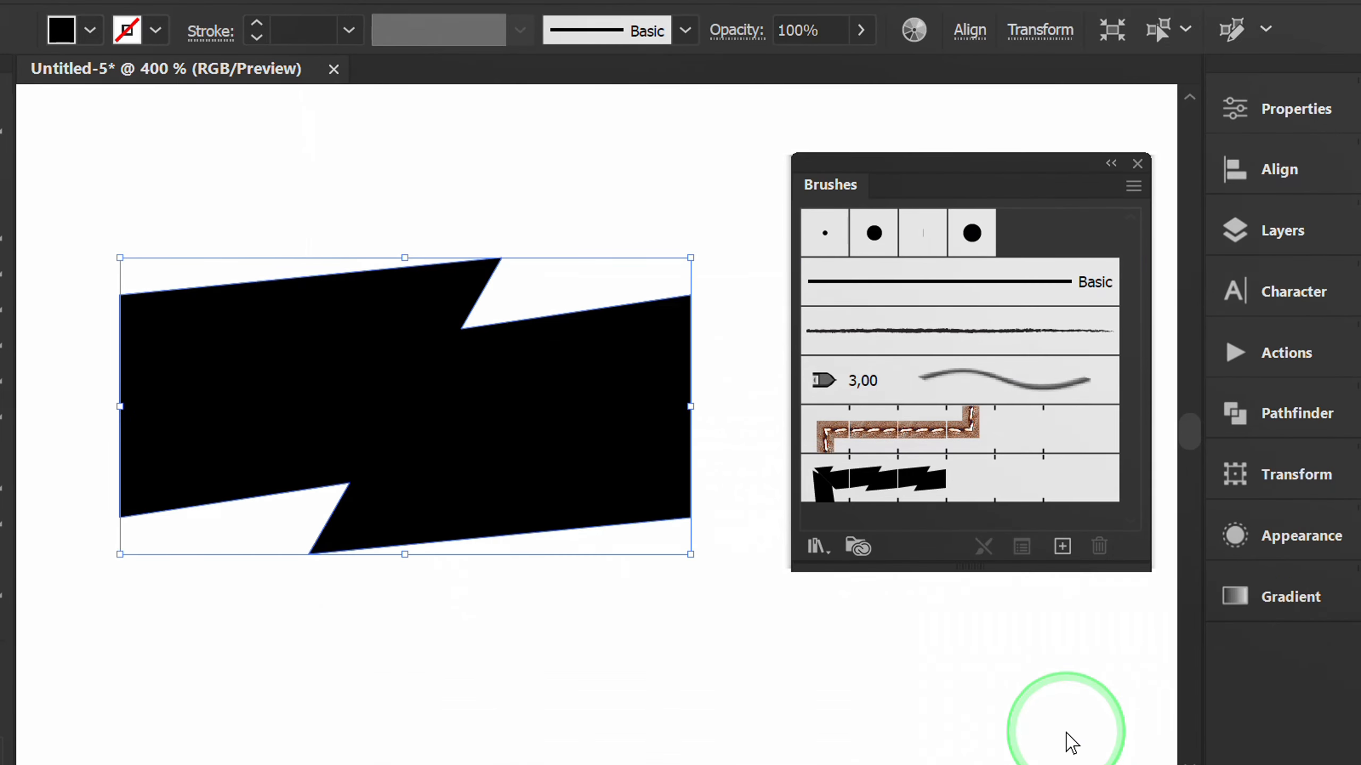
Step: Delete the original zigzag shape from the artboard and dock the floating Brushes panel again
{"action": "left_click", "coordinate": [648, 632]}
{"action": "left_click_drag", "start_coordinate": [488, 392], "coordinate": [462, 418]}
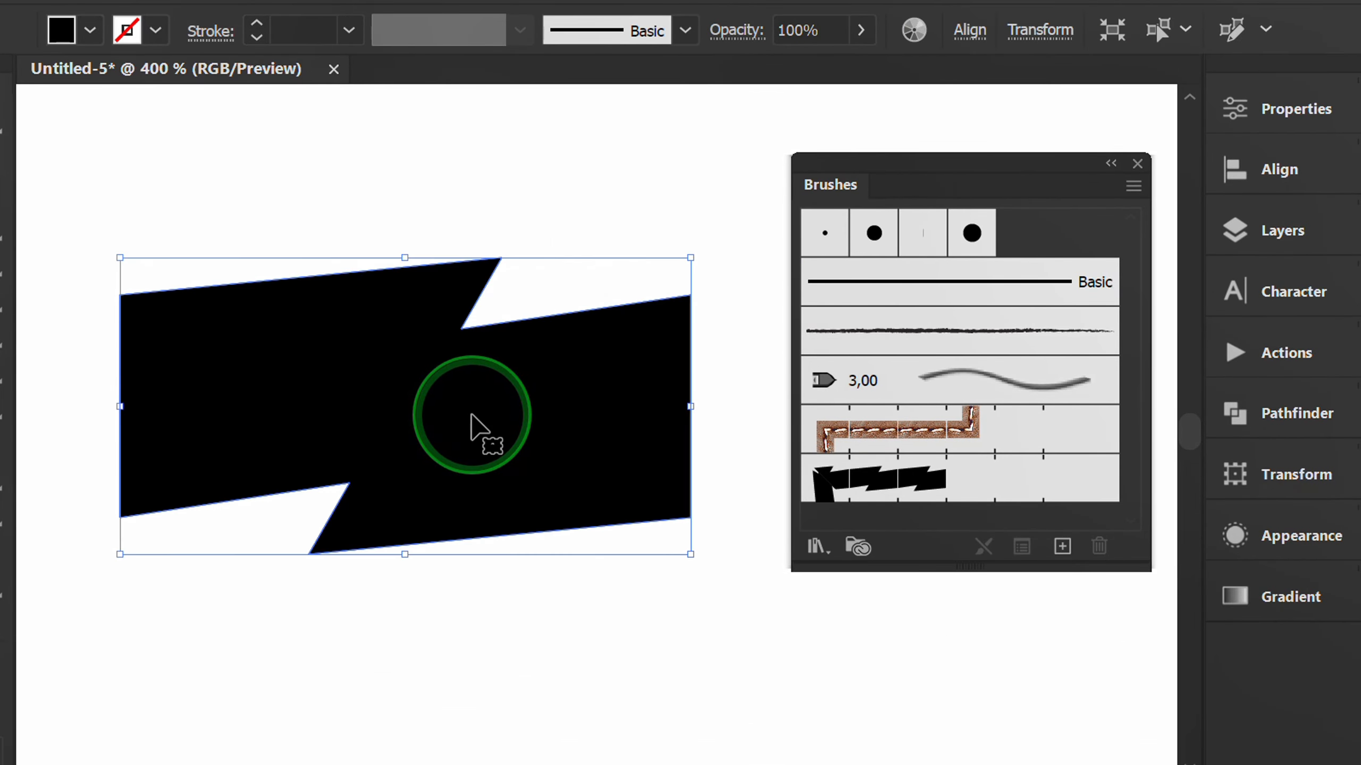
{"action": "key", "text": "Delete"}
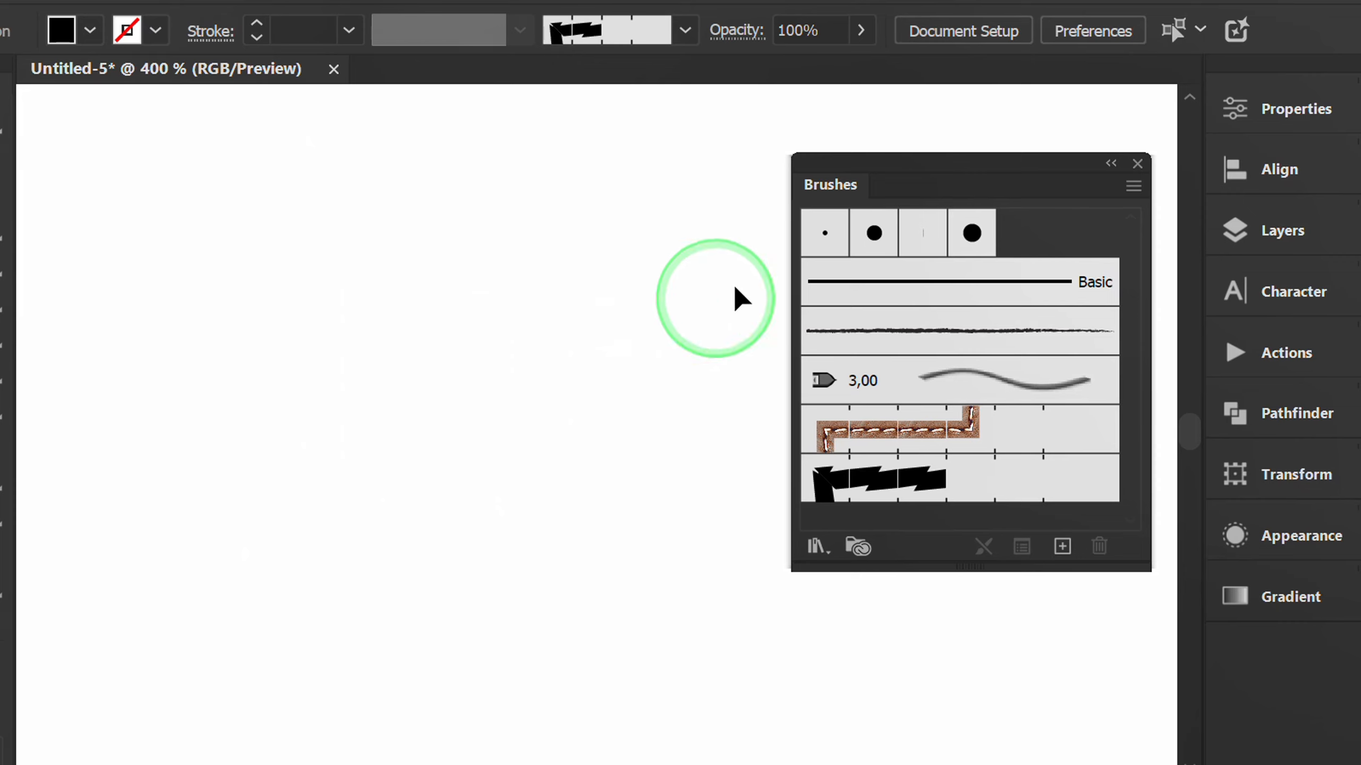
{"action": "mouse_move", "coordinate": [877, 185]}
{"action": "left_mouse_down"}
{"action": "mouse_move", "coordinate": [881, 167]}
{"action": "mouse_move", "coordinate": [1054, 653]}
{"action": "mouse_move", "coordinate": [1230, 659]}
{"action": "mouse_move", "coordinate": [1187, 637]}
{"action": "left_mouse_up"}
Step: Create a 100 × 100 px circle on the artboard with the Ellipse tool
{"action": "scroll", "coordinate": [651, 370], "scroll_direction": "down", "scroll_amount": 7}
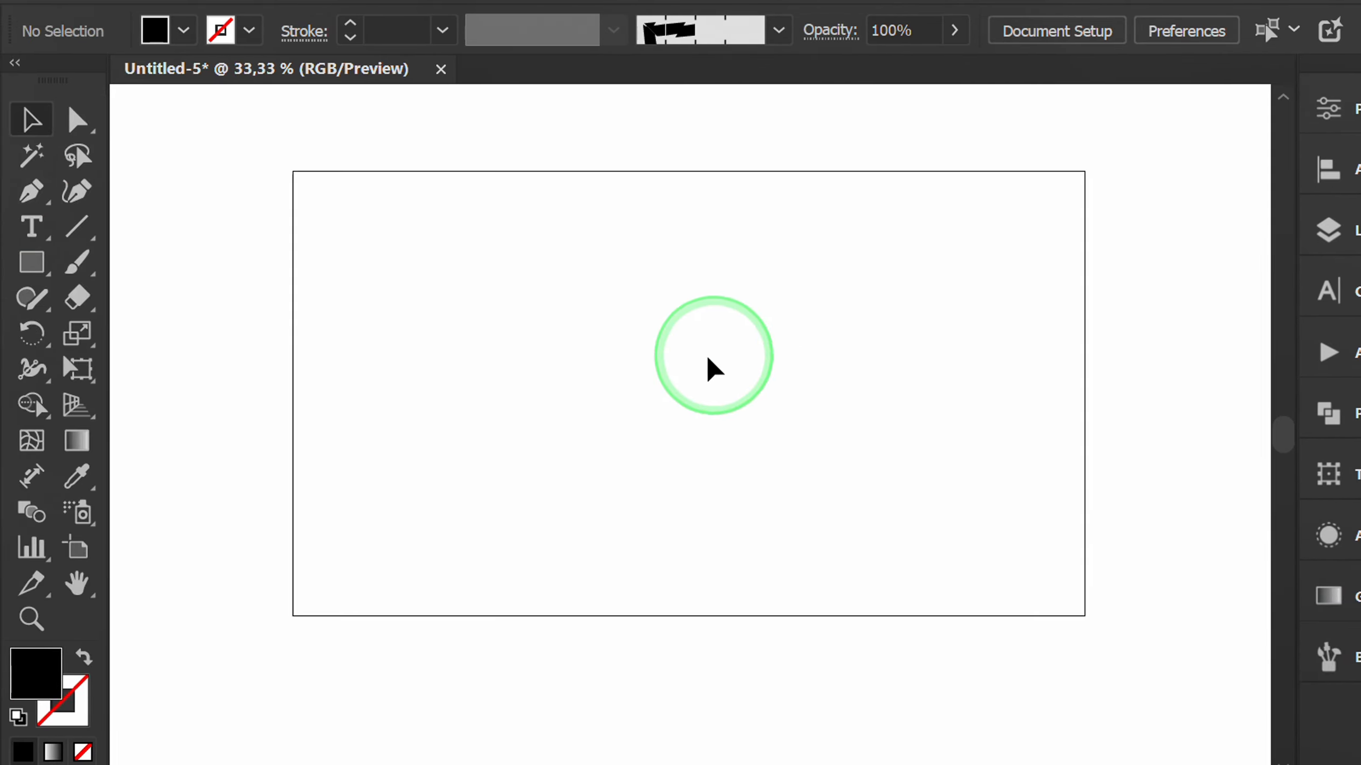
{"action": "left_click_drag", "start_coordinate": [32, 262], "coordinate": [176, 334]}
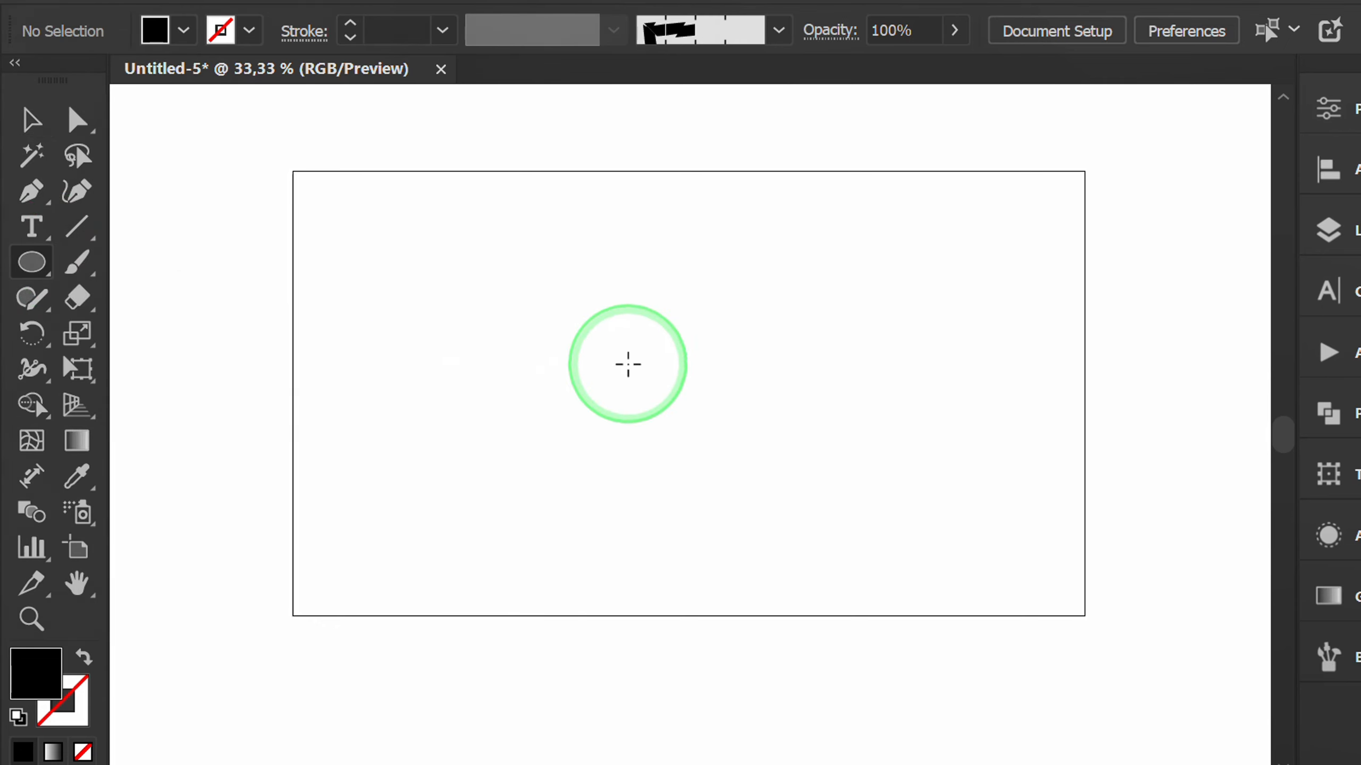
{"action": "left_click", "coordinate": [627, 365]}
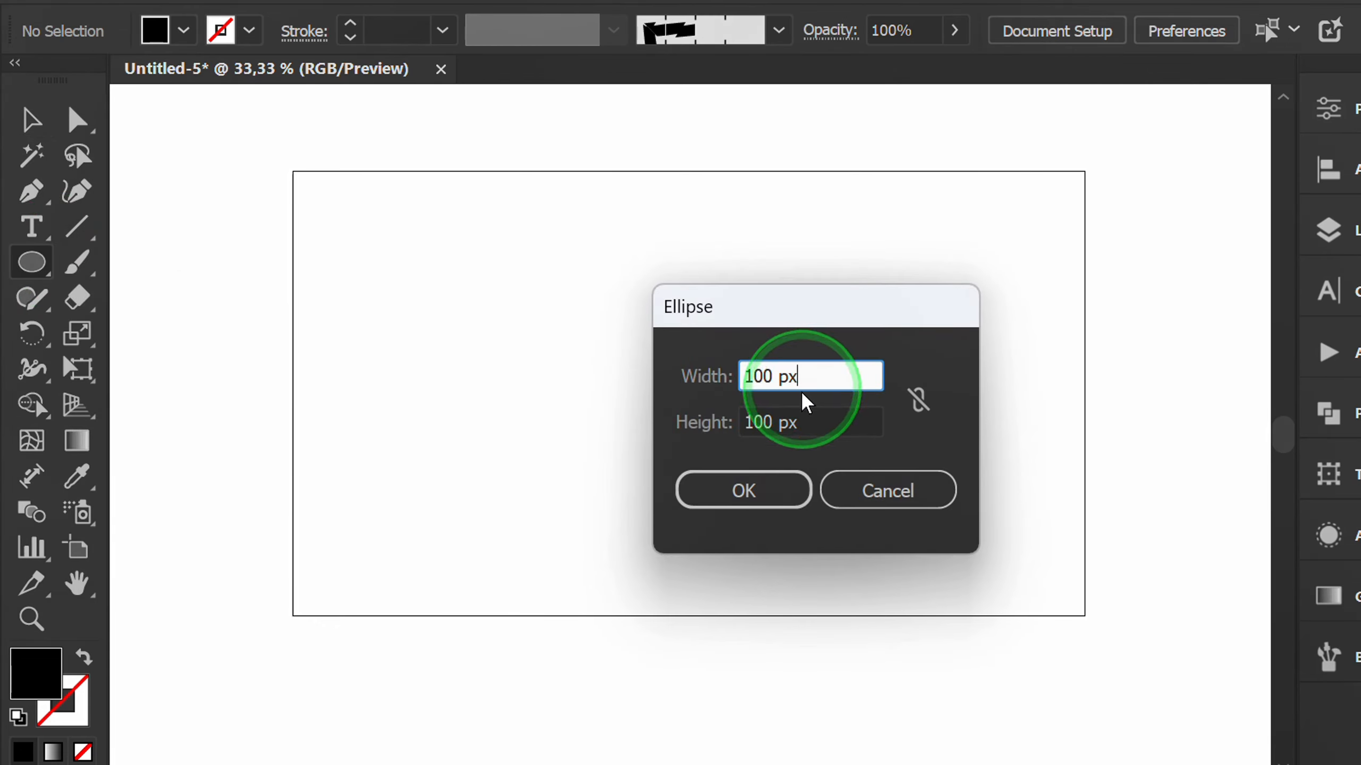
{"action": "left_click", "coordinate": [792, 421]}
{"action": "left_click", "coordinate": [744, 489]}
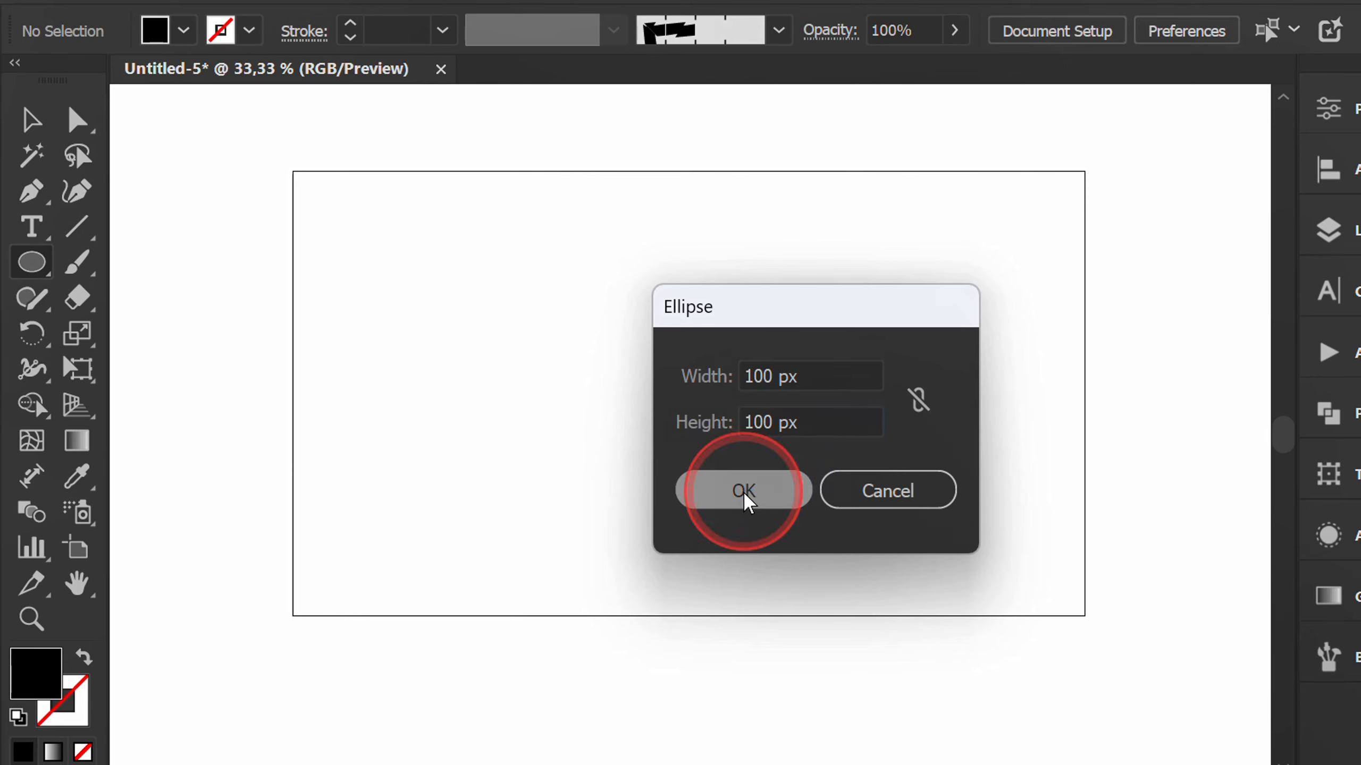
Step: Swap the circle's fill and stroke, giving it no fill and a 1 pt black outline
{"action": "scroll", "coordinate": [655, 399], "scroll_direction": "up", "scroll_amount": 4}
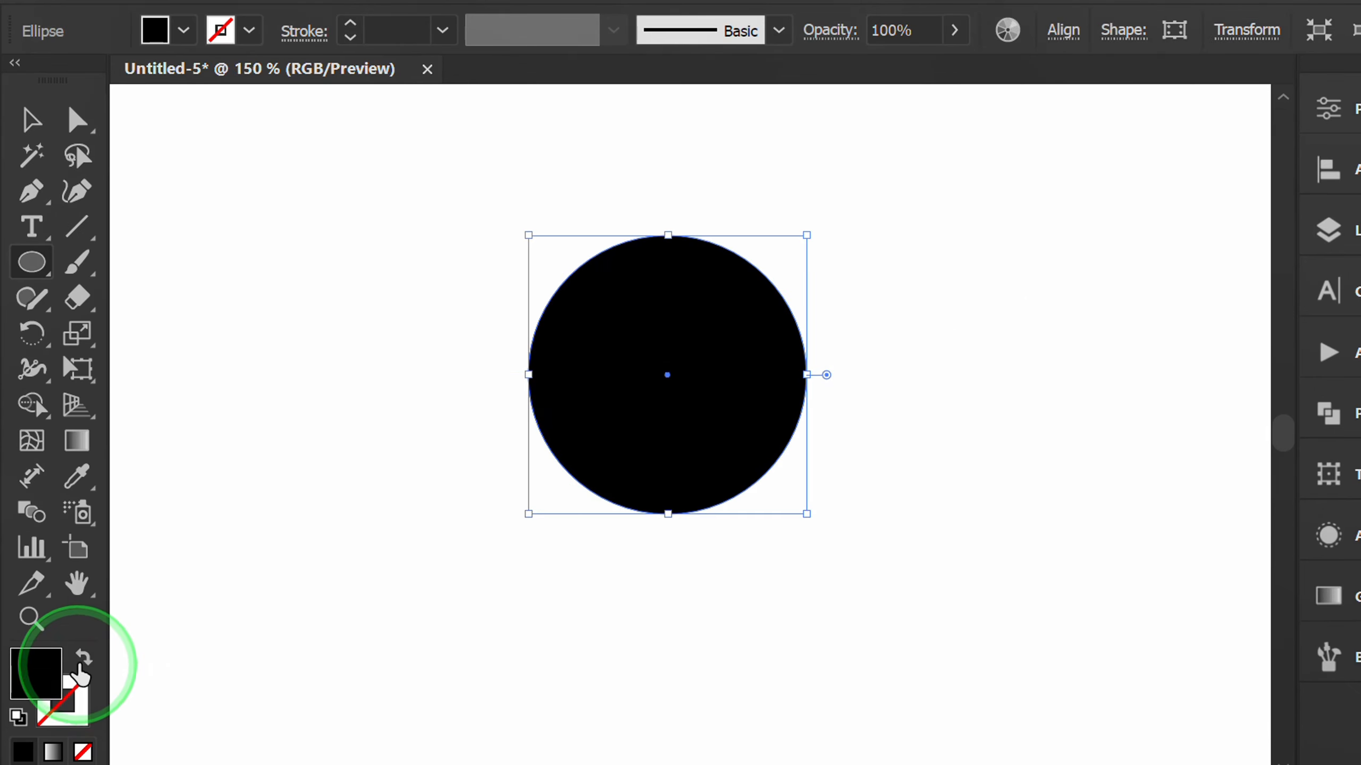
{"action": "left_click", "coordinate": [83, 663]}
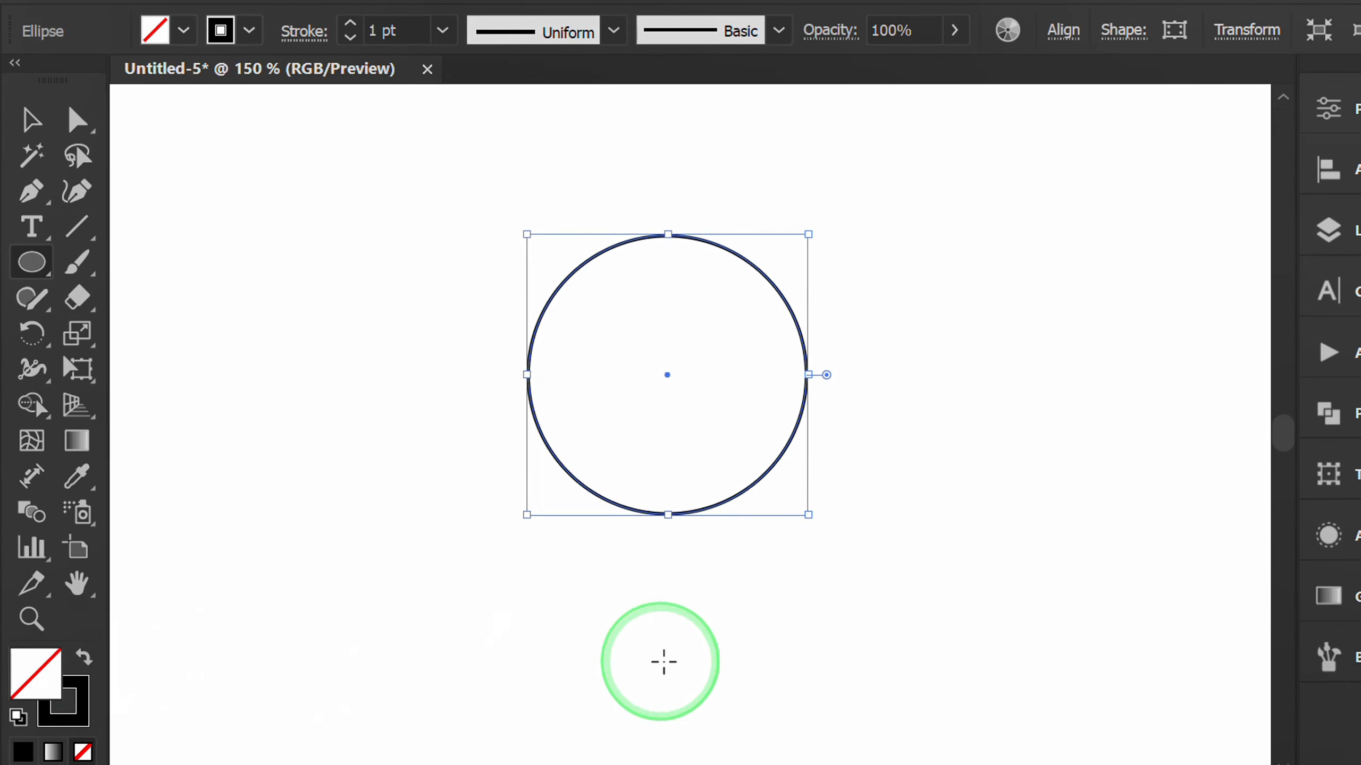
{"action": "key", "text": "v"}
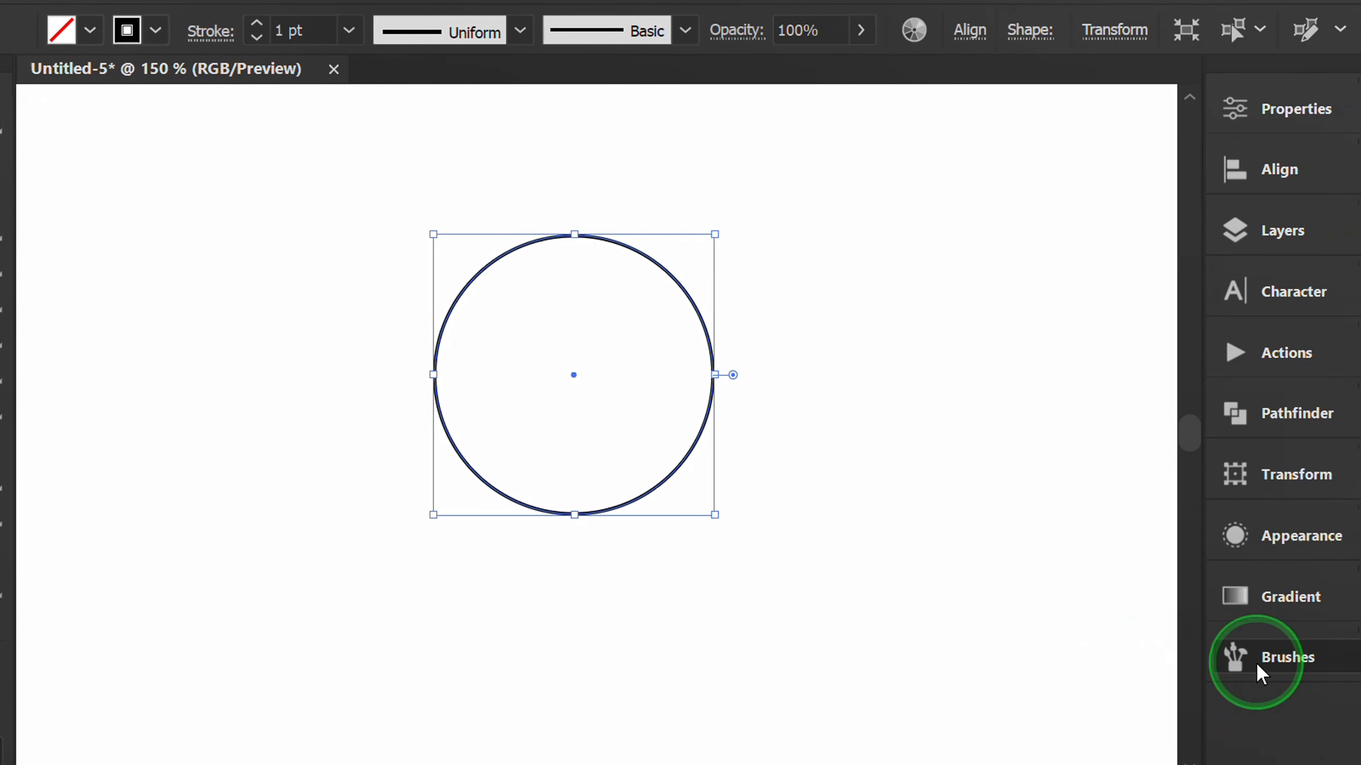
Step: Apply the new zigzag pattern brush to the circle's outline
{"action": "left_click", "coordinate": [1257, 664]}
{"action": "left_click", "coordinate": [953, 711]}
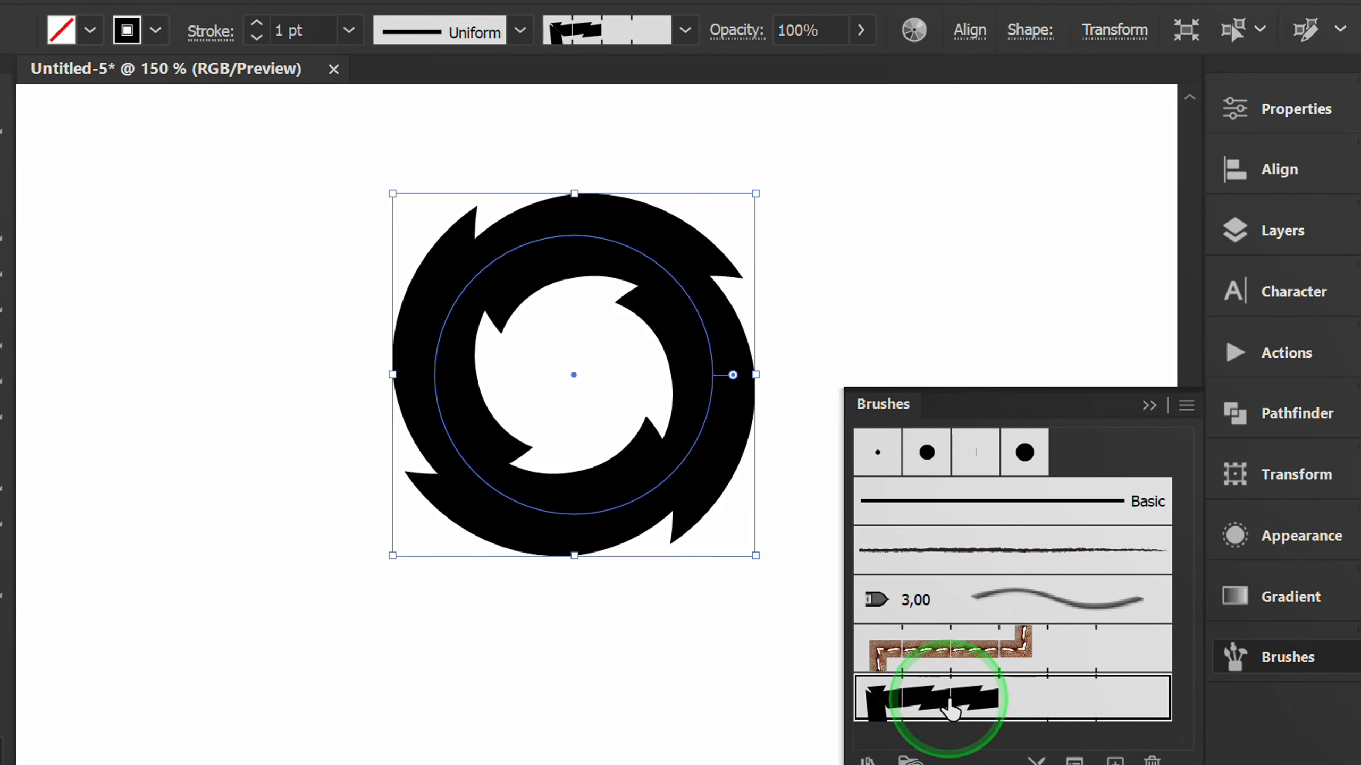
{"action": "left_click", "coordinate": [1146, 408]}
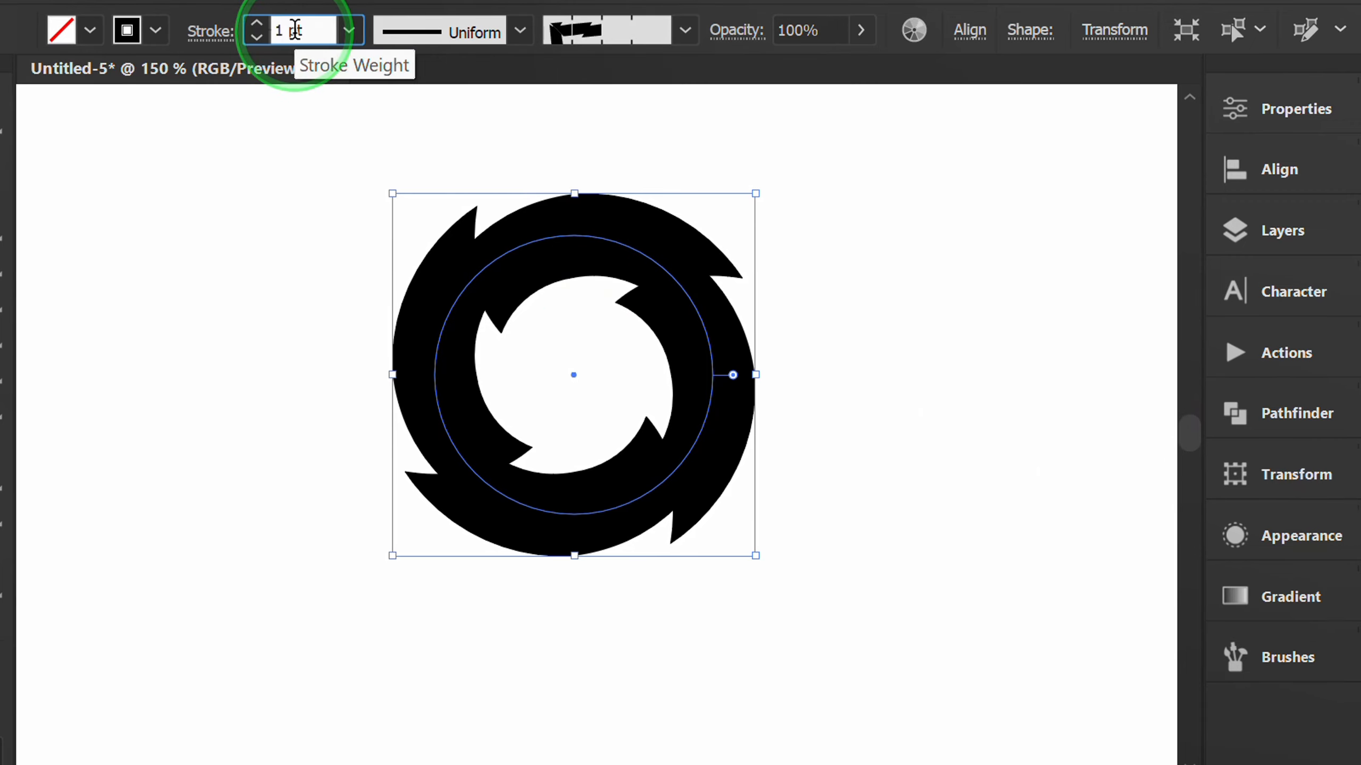
Step: Set the circle's stroke weight to 0,3 pt
{"action": "scroll", "coordinate": [294, 29], "scroll_direction": "down", "scroll_amount": 1}
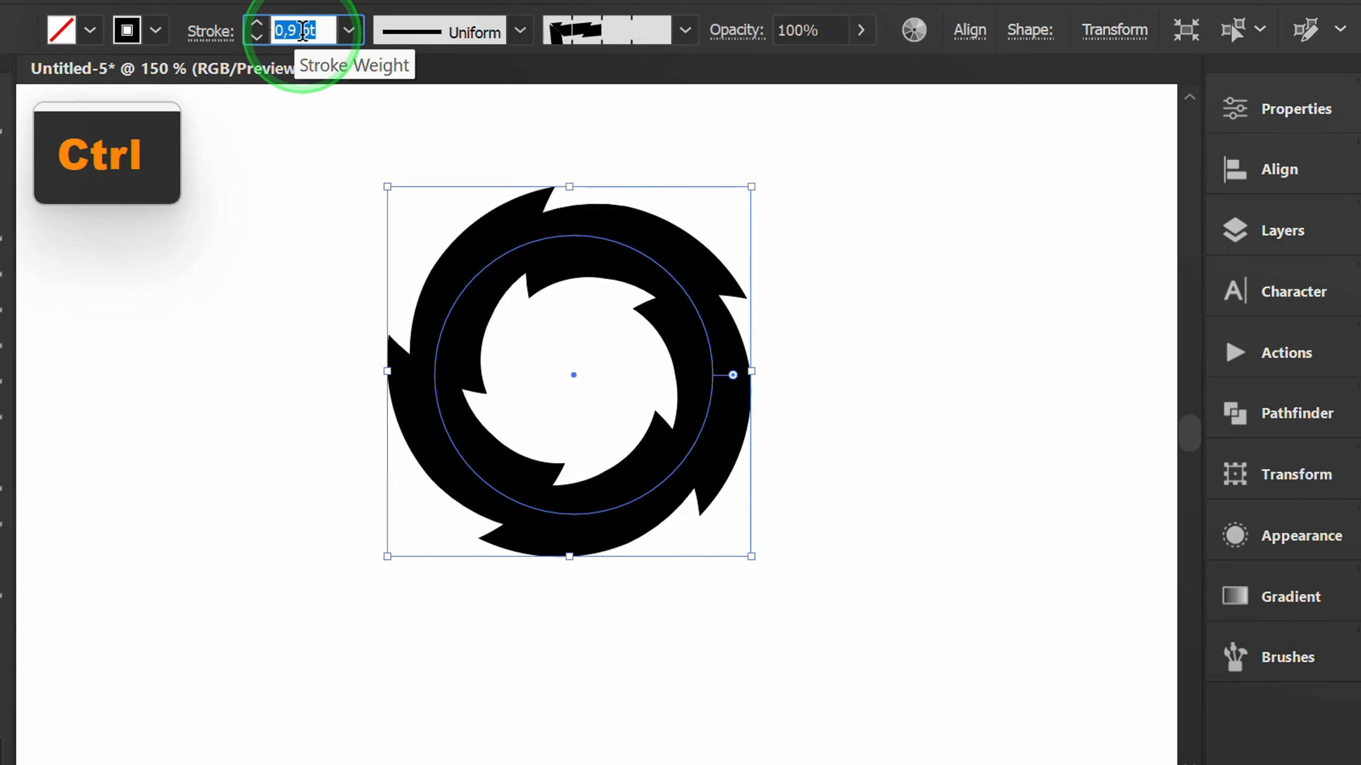
{"action": "scroll", "coordinate": [302, 30], "scroll_direction": "down", "scroll_amount": 4}
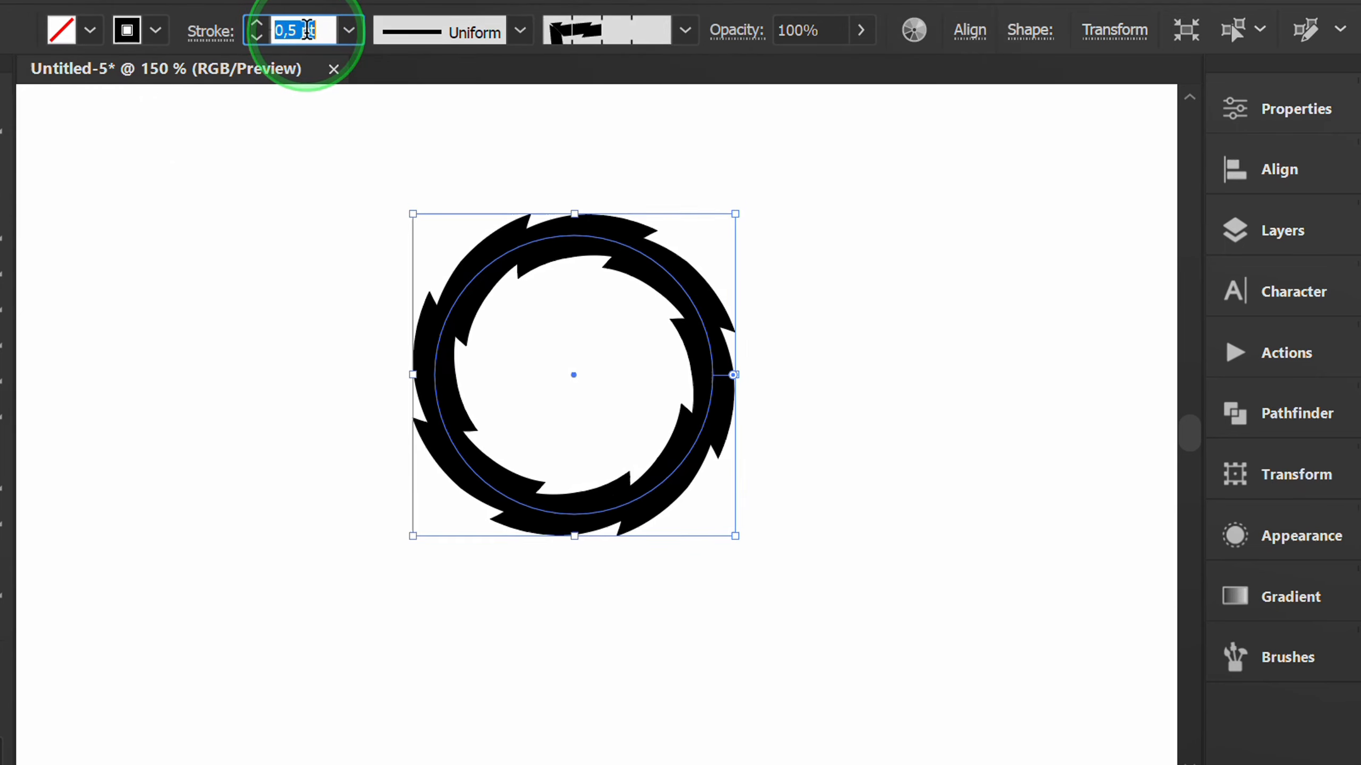
{"action": "scroll", "coordinate": [307, 30], "scroll_direction": "down", "scroll_amount": 1}
{"action": "scroll", "coordinate": [307, 30], "scroll_direction": "down", "scroll_amount": 1}
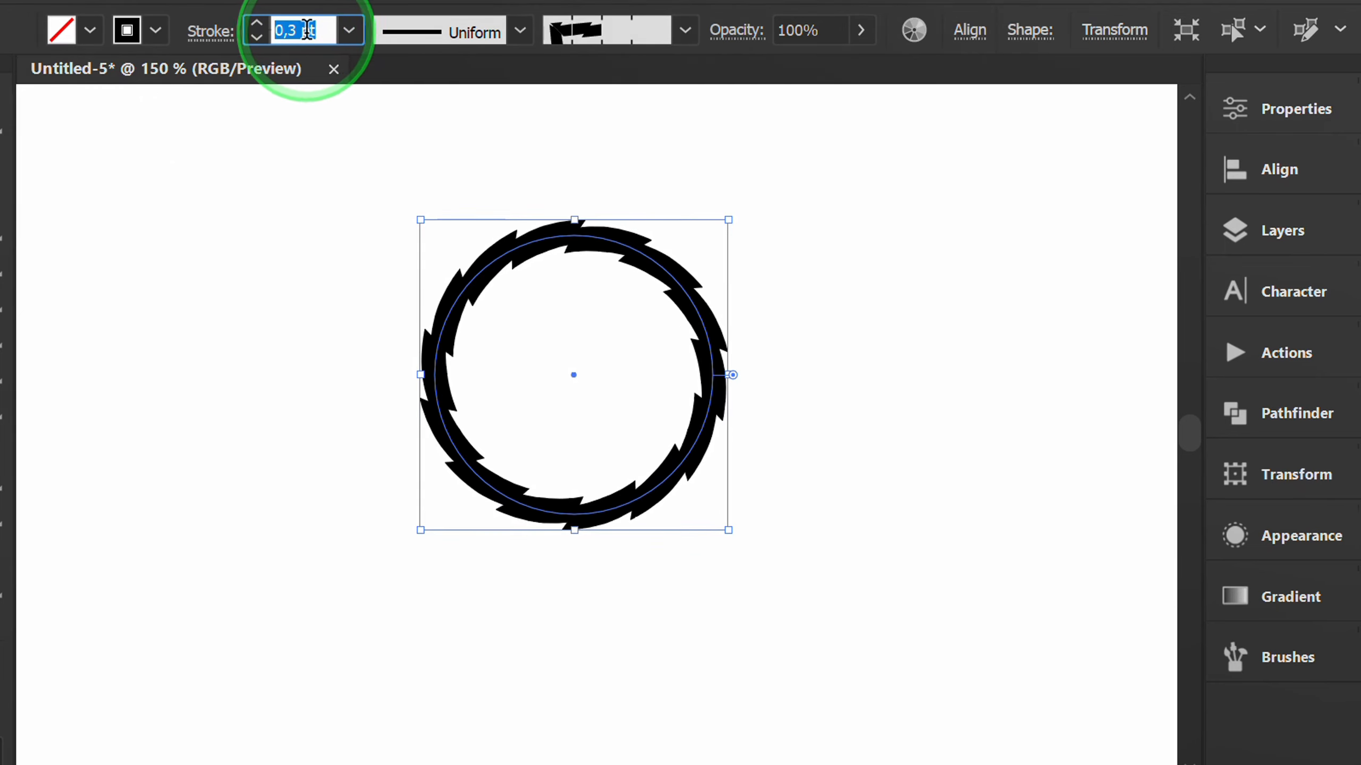
Step: Move the brushed circle to the artboard's lower-left corner
{"action": "left_click", "coordinate": [264, 266]}
{"action": "scroll", "coordinate": [594, 374], "scroll_direction": "down", "scroll_amount": 4}
{"action": "left_click_drag", "start_coordinate": [675, 298], "coordinate": [203, 638]}
{"action": "key", "text": "space"}
{"action": "left_click_drag", "start_coordinate": [328, 517], "coordinate": [353, 572]}
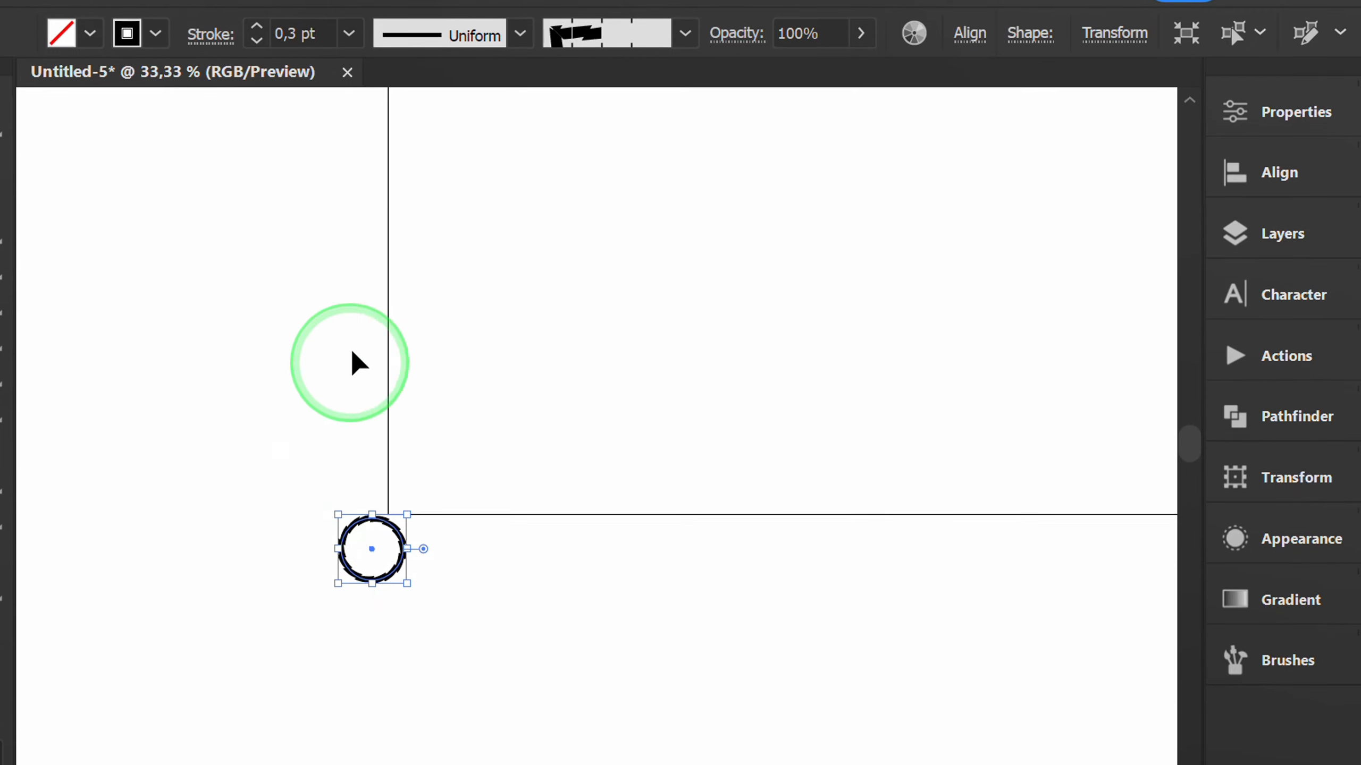
Step: Start a Distort & Transform > Transform effect on the circle and set its number of copies to 10
{"action": "left_click", "coordinate": [365, 22]}
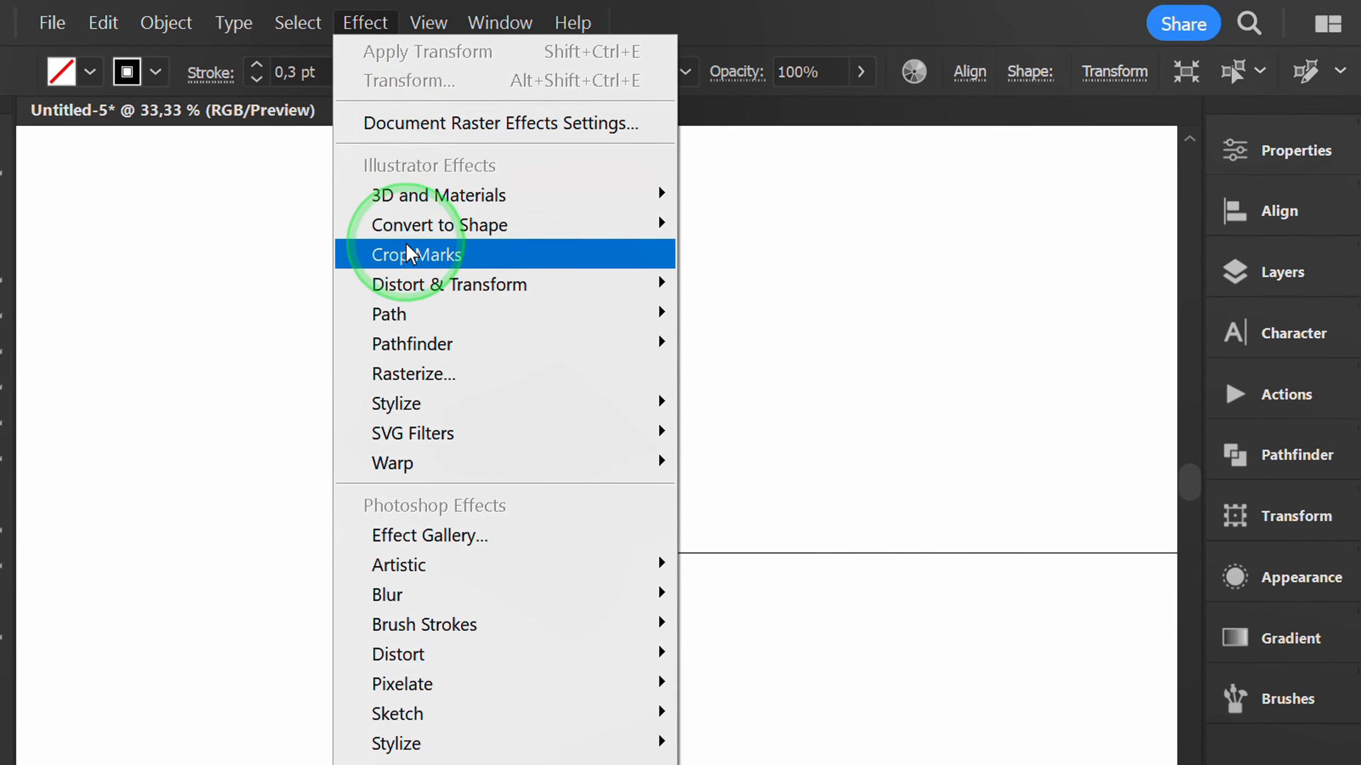
{"action": "mouse_move", "coordinate": [571, 285]}
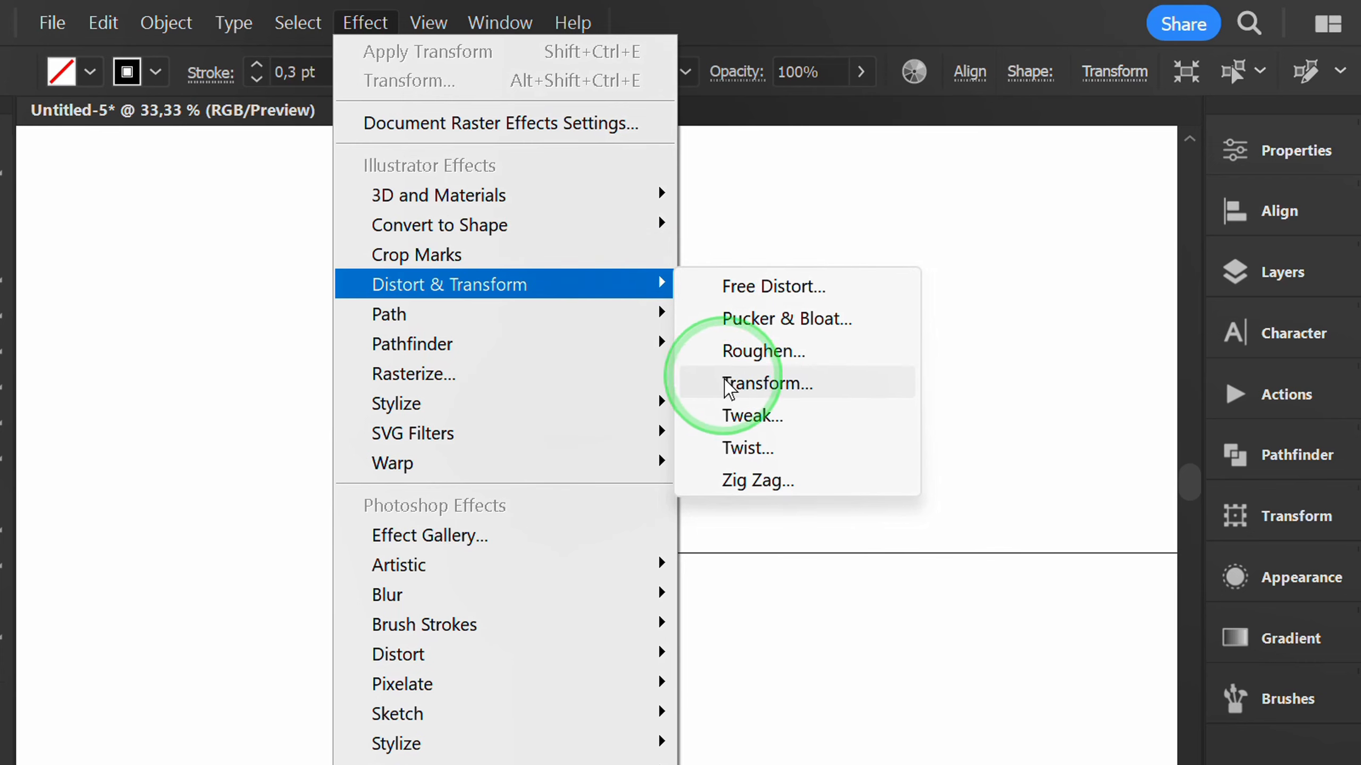
{"action": "left_click", "coordinate": [768, 384]}
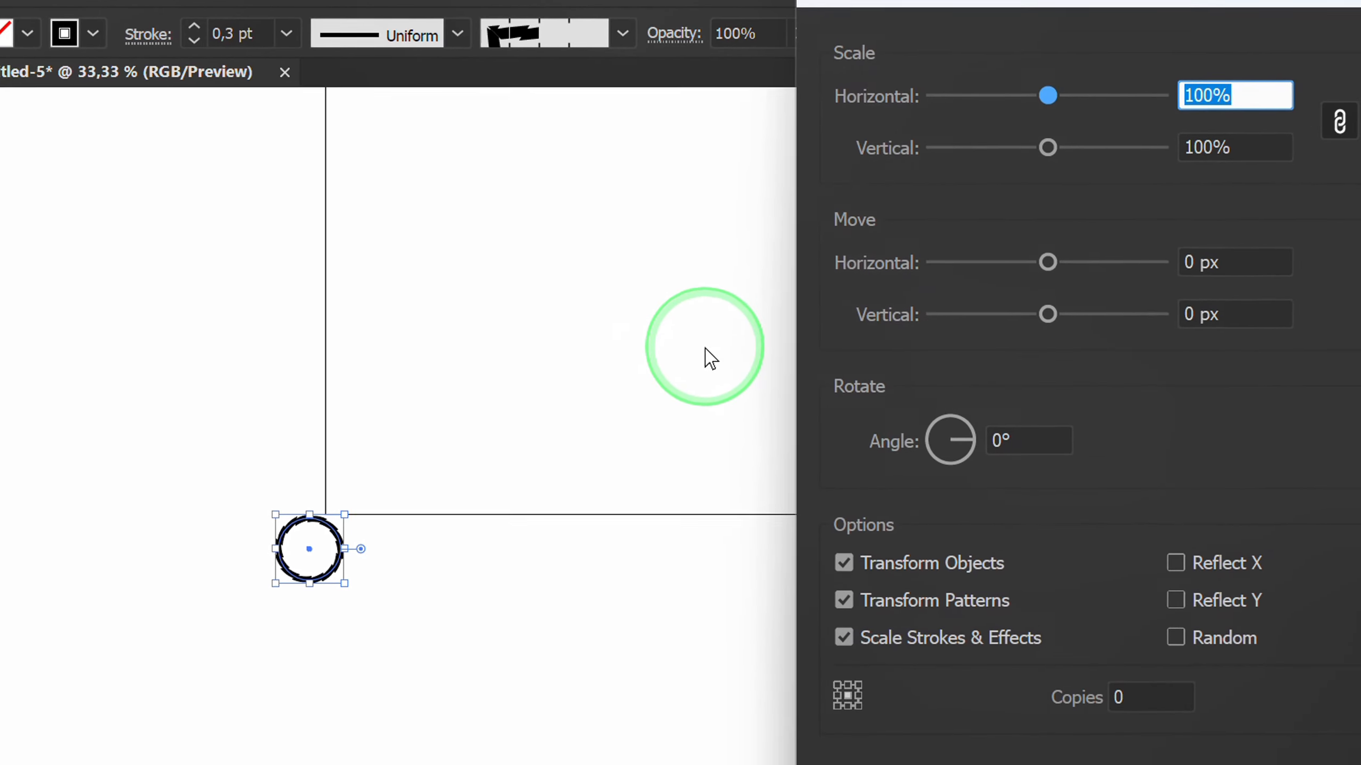
{"action": "left_click_drag", "start_coordinate": [982, 5], "coordinate": [943, 2]}
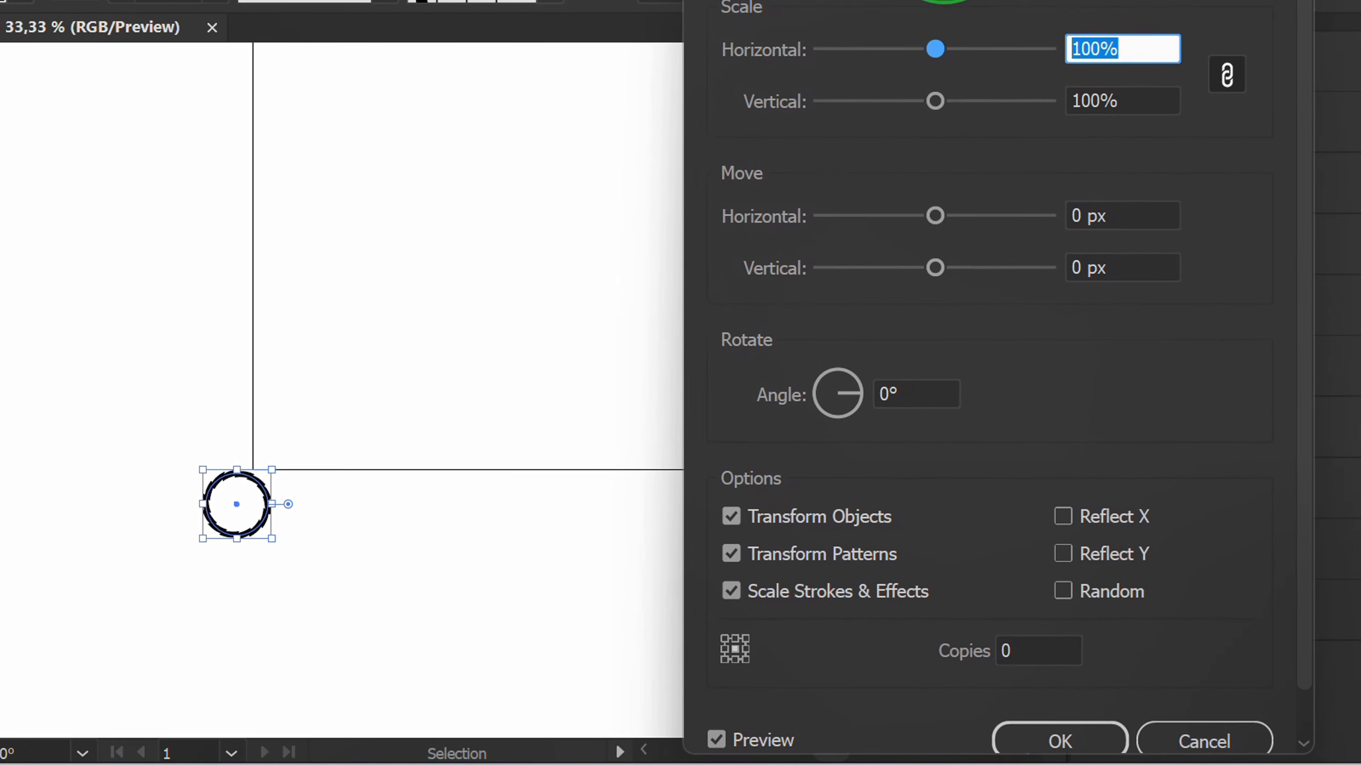
{"action": "left_click", "coordinate": [1029, 653]}
{"action": "type", "text": "6"}
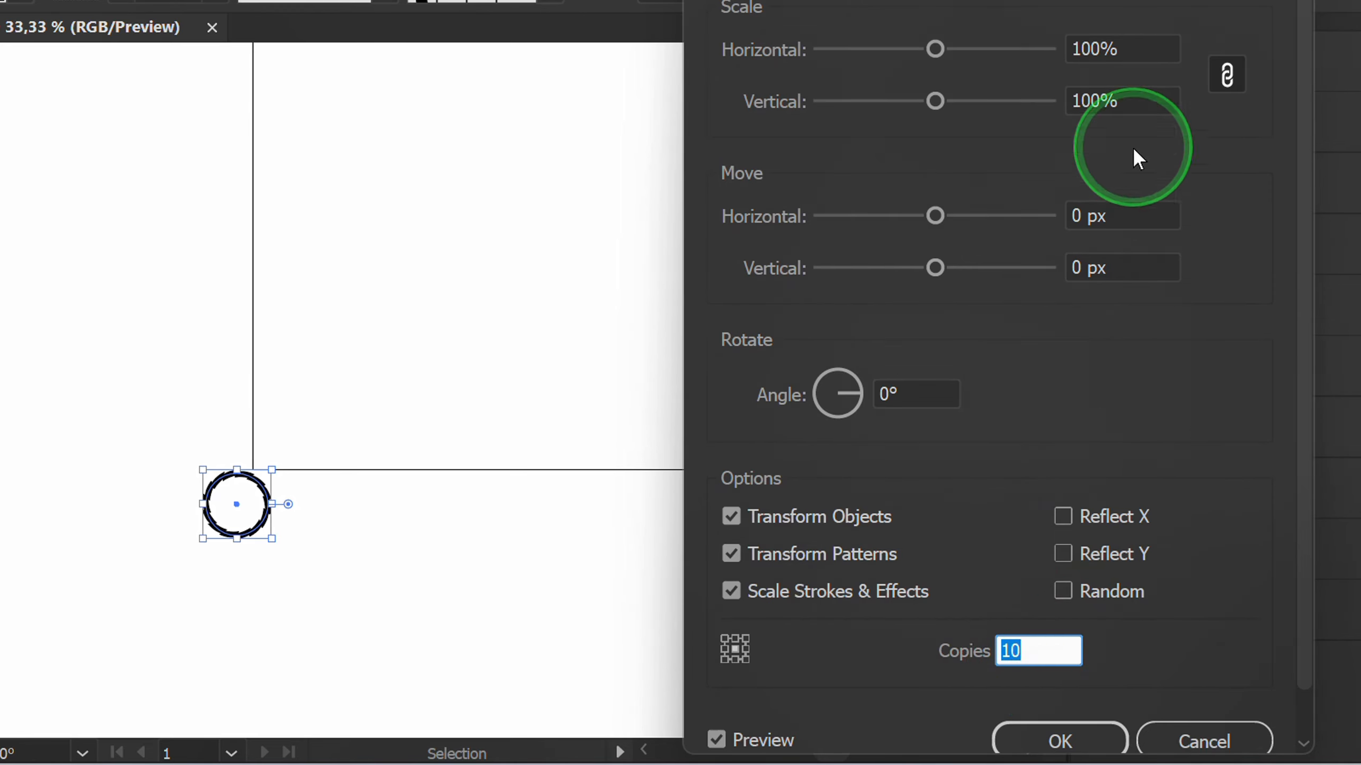
Step: Set the Transform effect's linked horizontal and vertical scale to 136%
{"action": "left_click", "coordinate": [1117, 49]}
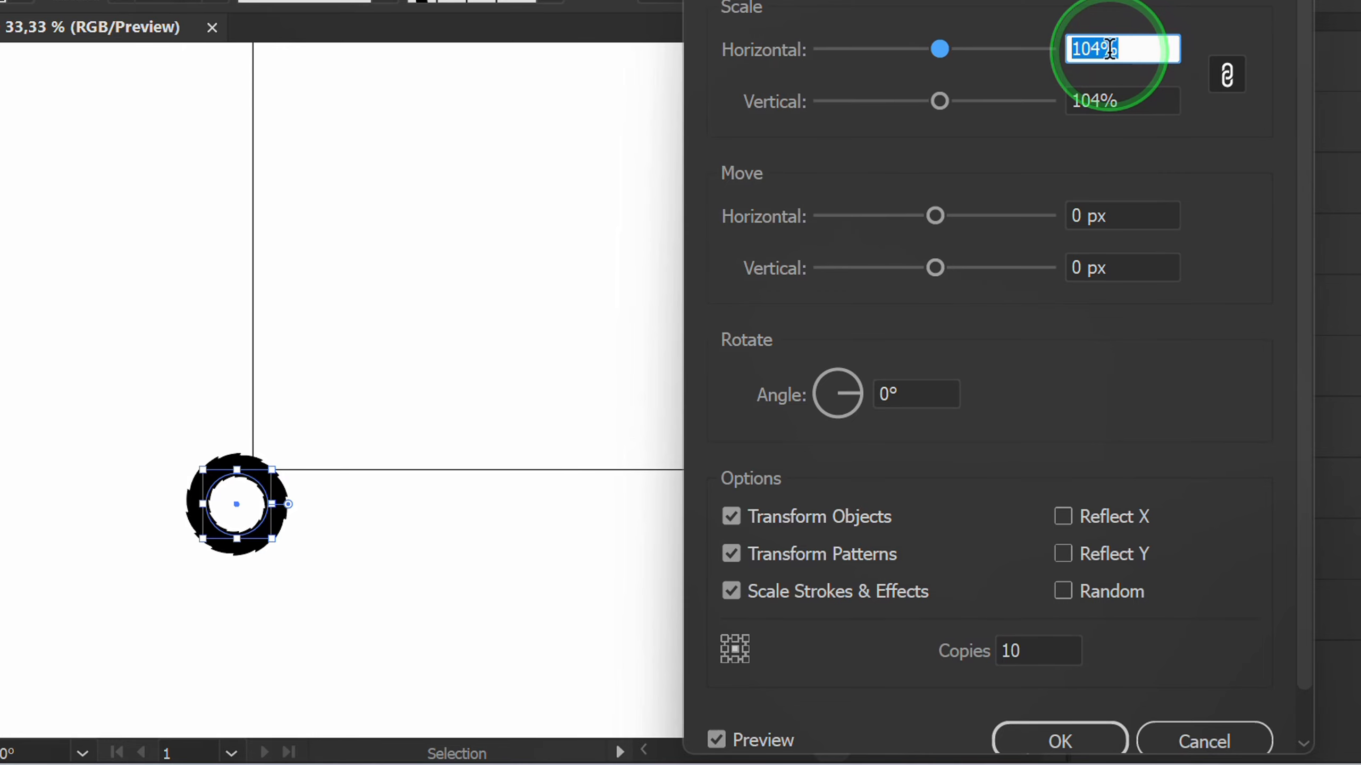
{"action": "key", "text": "Up"}
{"action": "key", "text": "Up"}
{"action": "key", "text": "Up"}
{"action": "key", "text": "Up"}
{"action": "key", "text": "Up"}
{"action": "key", "text": "Up"}
{"action": "key", "text": "Up"}
{"action": "key", "text": "Up"}
{"action": "key", "text": "Up"}
{"action": "key", "text": "Up"}
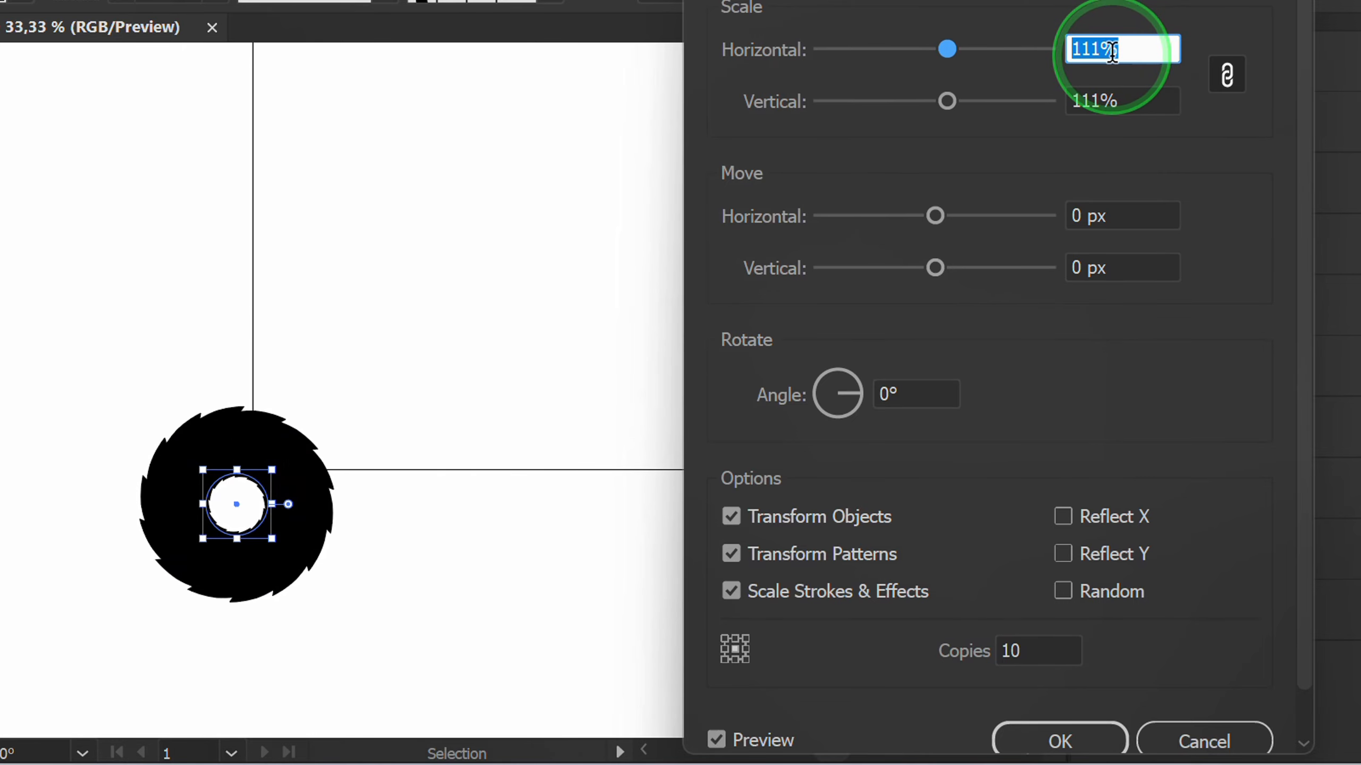
{"action": "key", "text": "Up"}
{"action": "key", "text": "Up"}
{"action": "key", "text": "Up"}
{"action": "key", "text": "Up"}
{"action": "key", "text": "Up"}
{"action": "key", "text": "Up"}
{"action": "key", "text": "Up"}
{"action": "key", "text": "Up"}
{"action": "key", "text": "Up"}
{"action": "key", "text": "Up"}
{"action": "key", "text": "Up"}
{"action": "key", "text": "Up"}
{"action": "key", "text": "Up"}
{"action": "key", "text": "Up"}
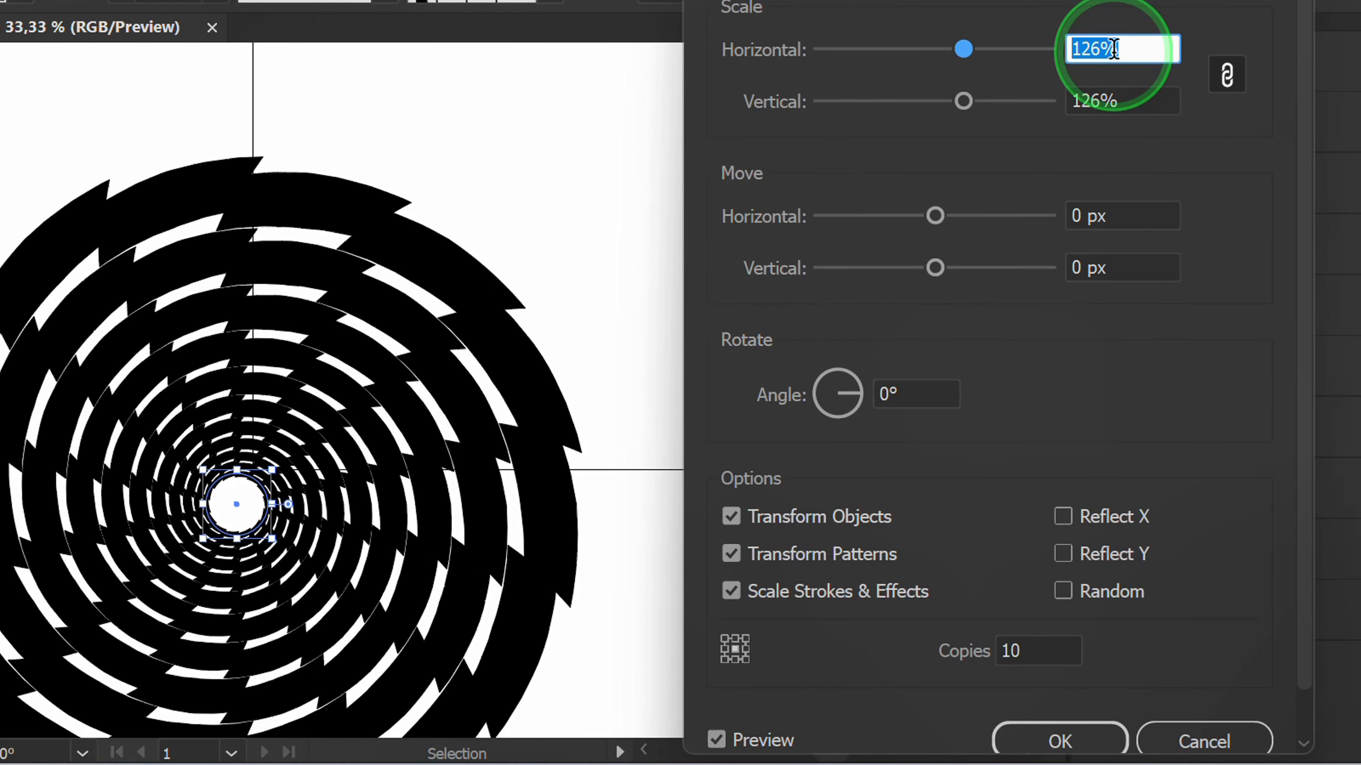
{"action": "key", "text": "Up"}
{"action": "key", "text": "Up"}
{"action": "key", "text": "Up"}
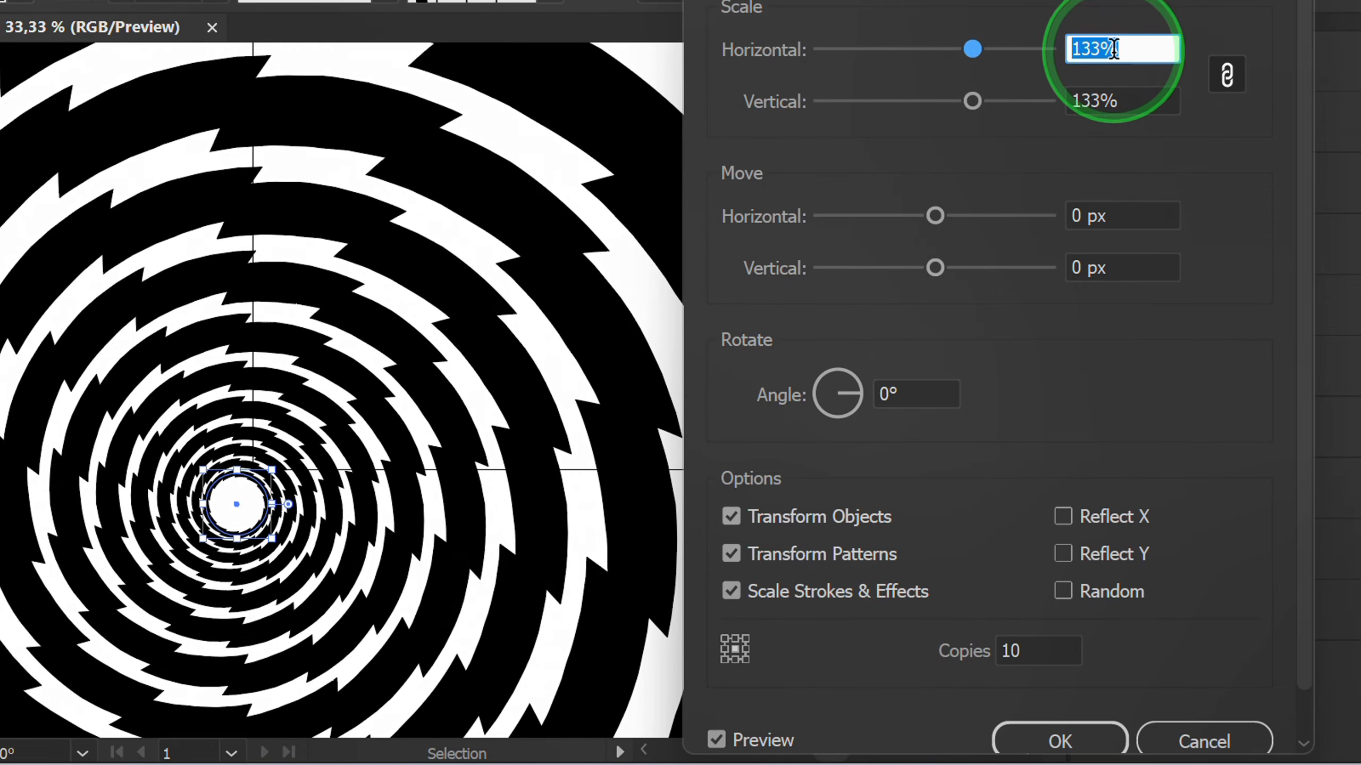
{"action": "key", "text": "Up"}
{"action": "key", "text": "Up"}
{"action": "key", "text": "Up"}
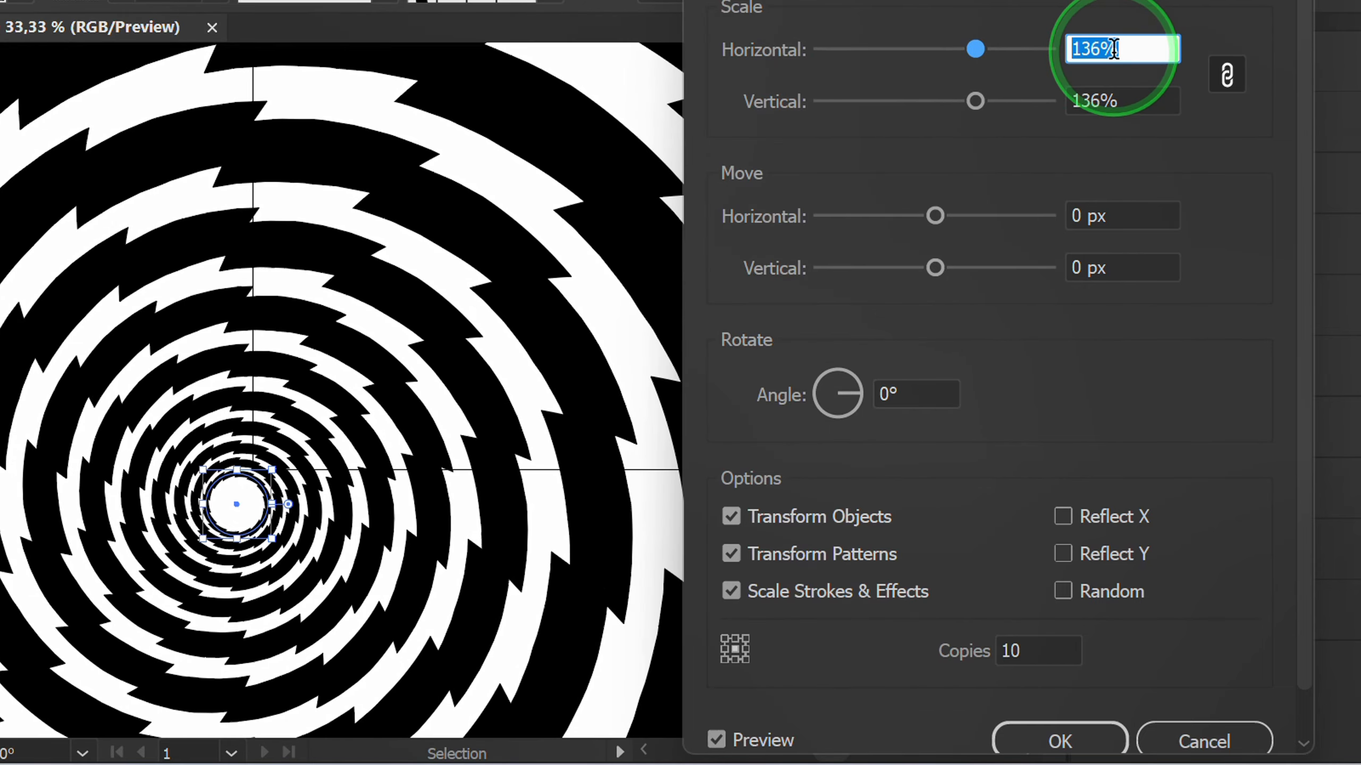
Step: Set the Transform effect's rotation angle to -2°
{"action": "left_click", "coordinate": [910, 393]}
{"action": "key", "text": "Down"}
{"action": "key", "text": "Down"}
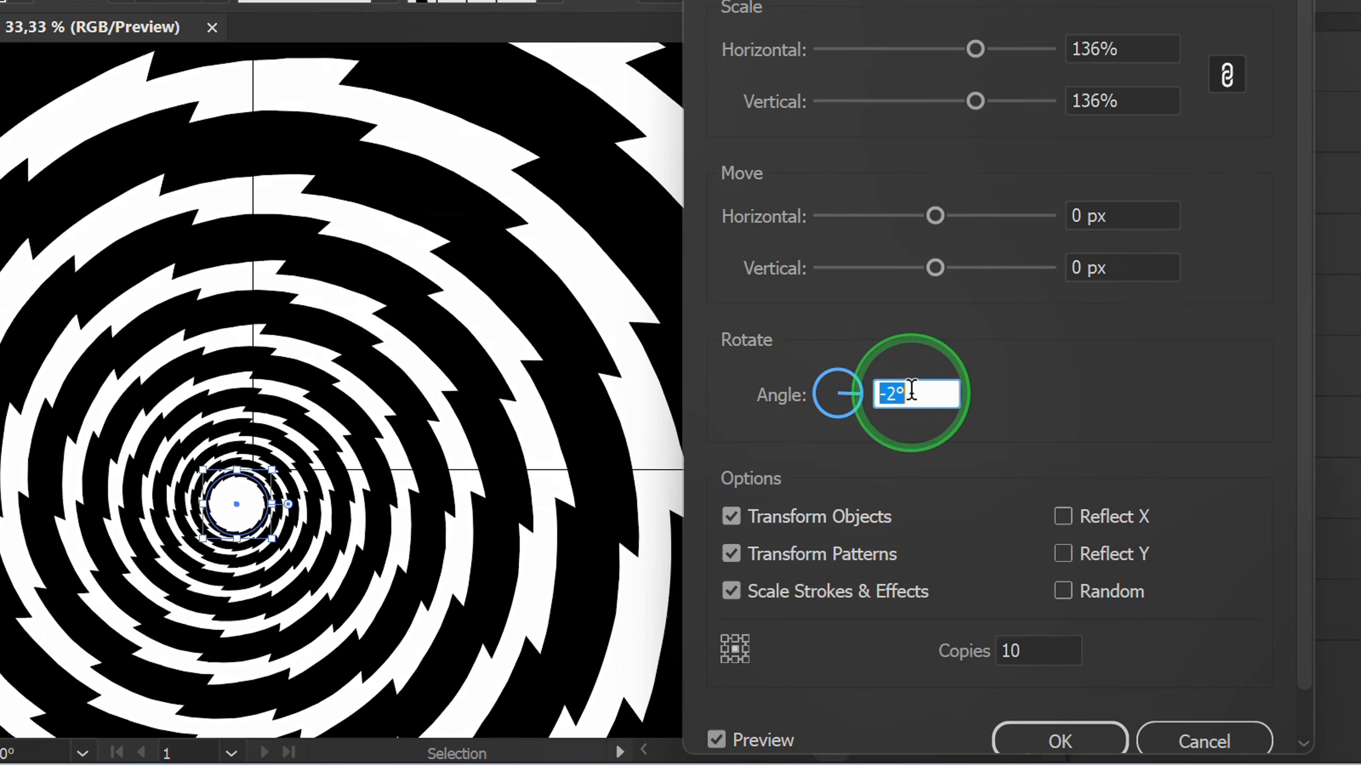
Step: Set the Transform effect's rotation angle to -6° and apply the effect
{"action": "key", "text": "Down"}
{"action": "key", "text": "Down"}
{"action": "key", "text": "Down"}
{"action": "key", "text": "Down"}
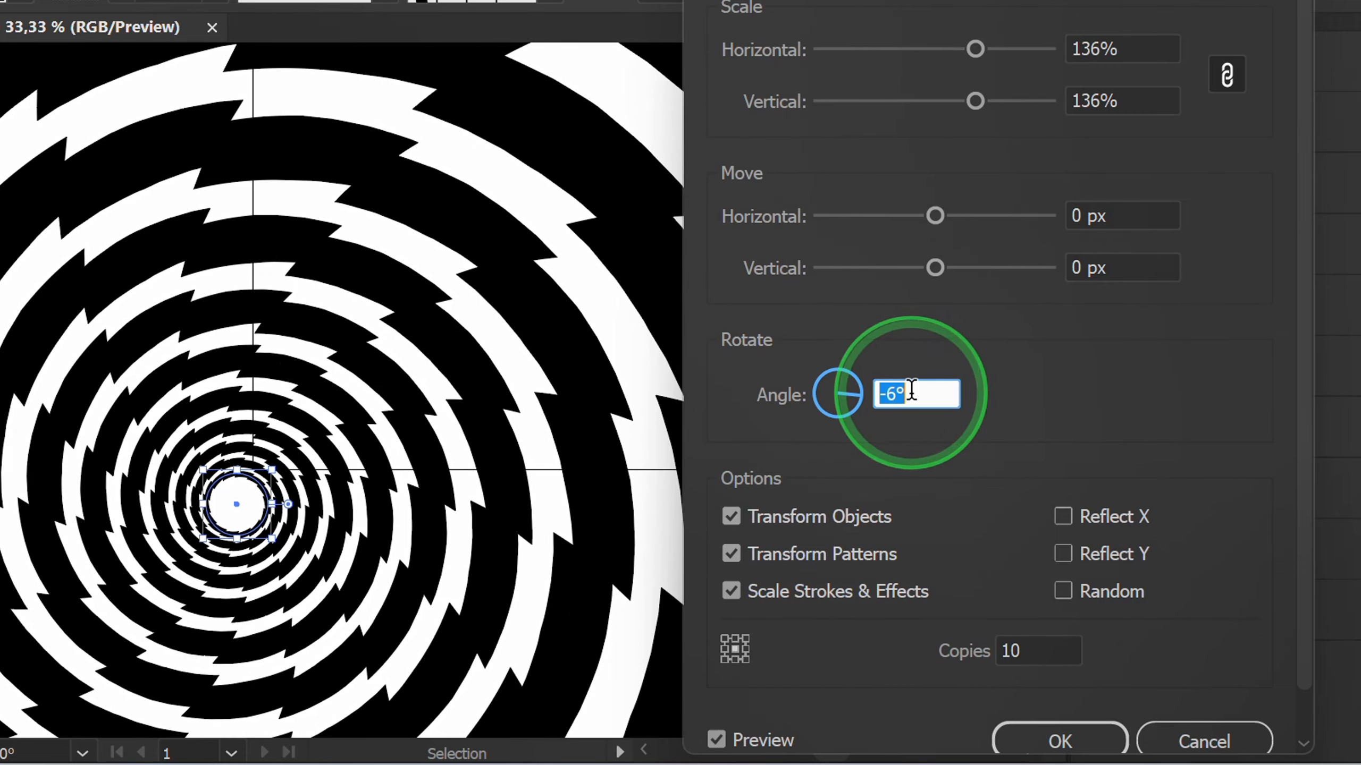
{"action": "left_click", "coordinate": [1048, 738]}
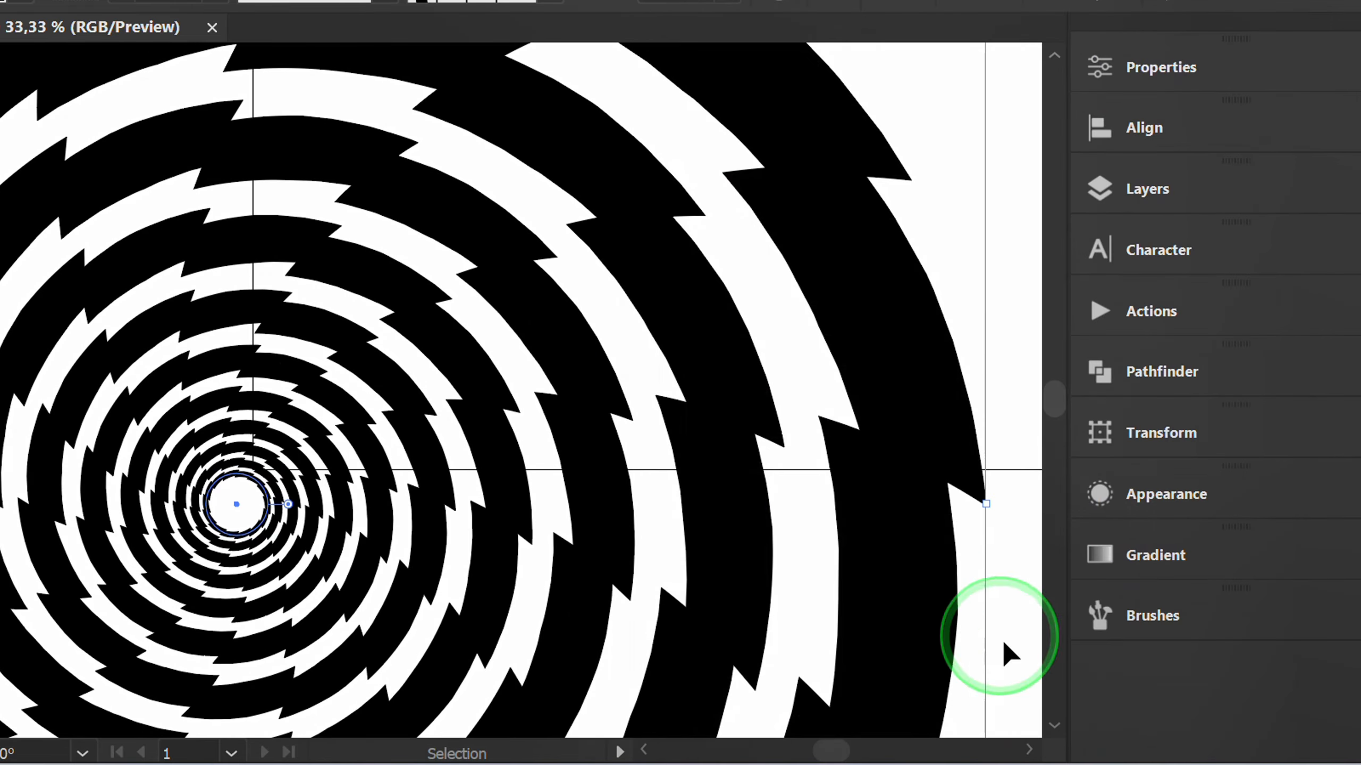
Step: Expand the appearance of the repeated zigzag circle into editable shapes, then deselect it
{"action": "scroll", "coordinate": [504, 425], "scroll_direction": "down", "scroll_amount": 2}
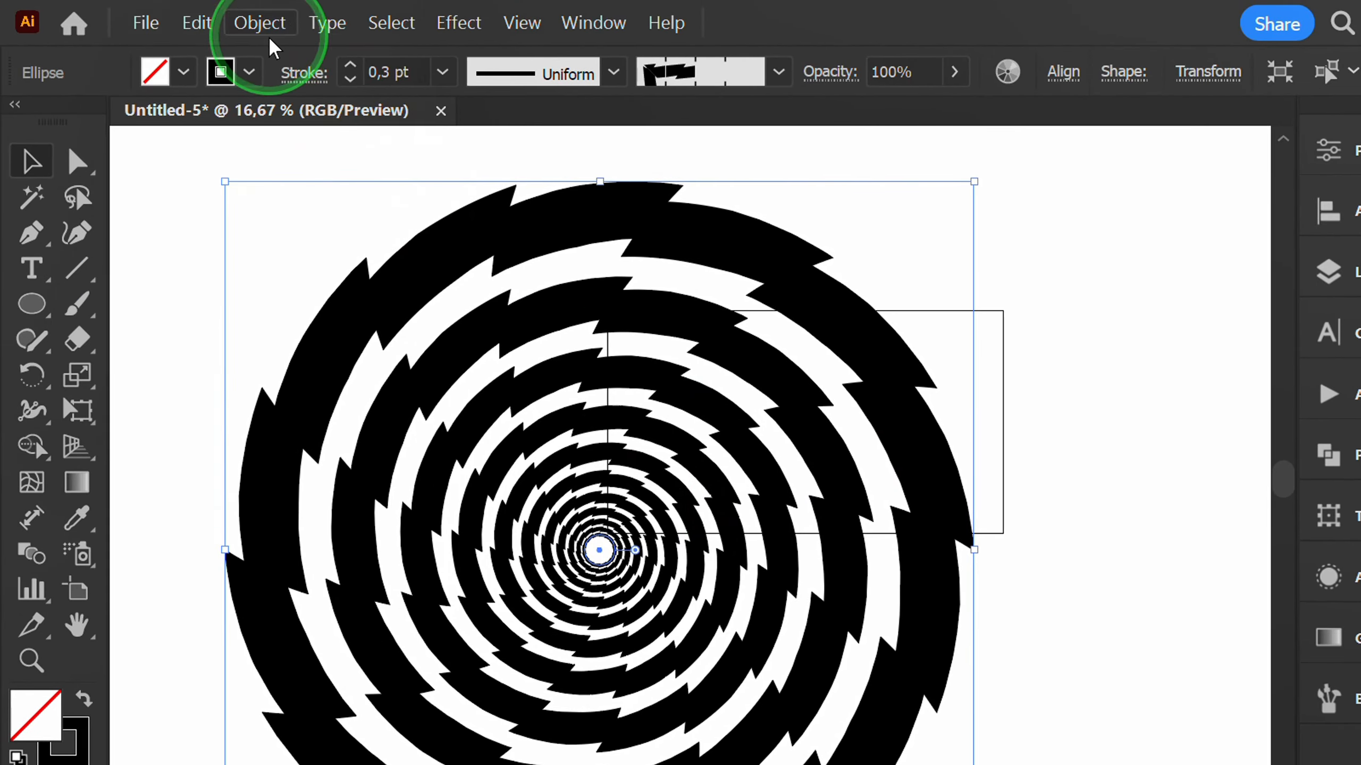
{"action": "left_click", "coordinate": [260, 23]}
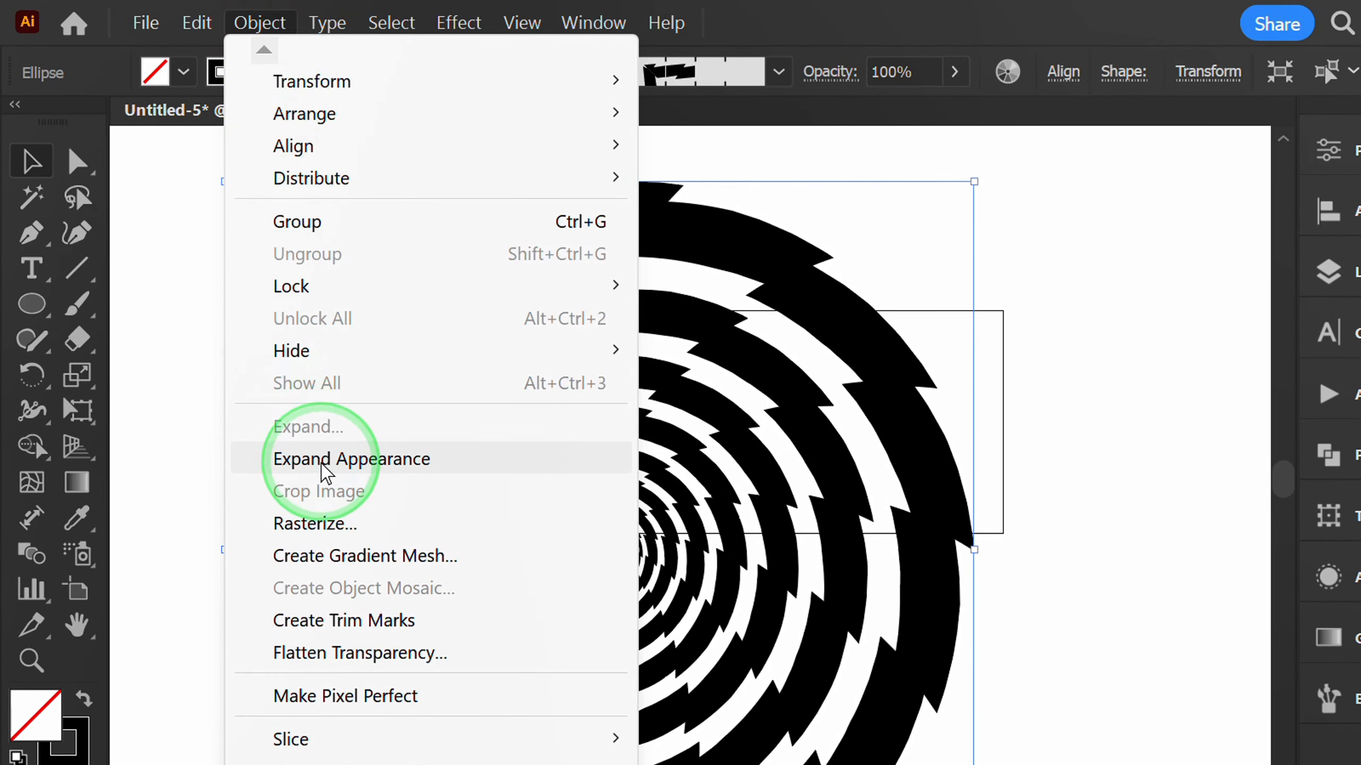
{"action": "left_click", "coordinate": [378, 459]}
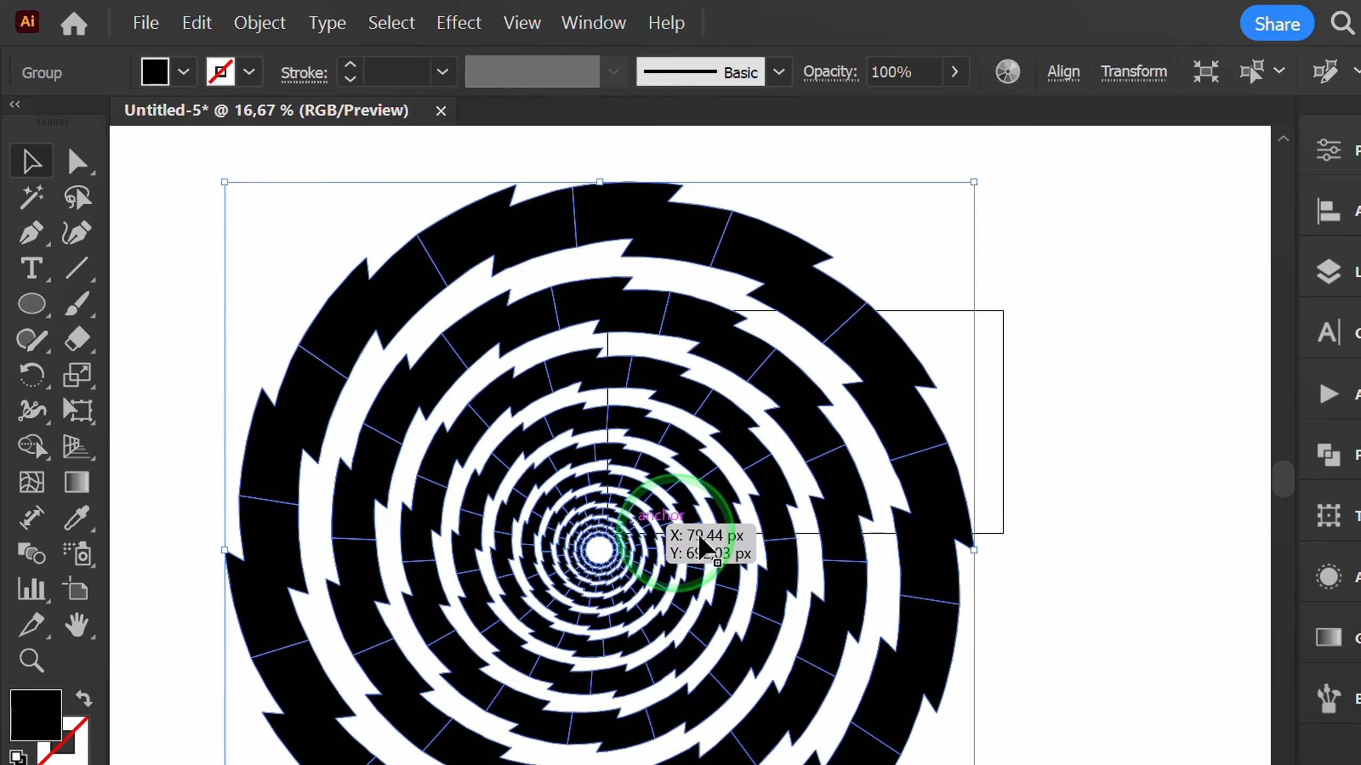
{"action": "left_click", "coordinate": [1044, 586]}
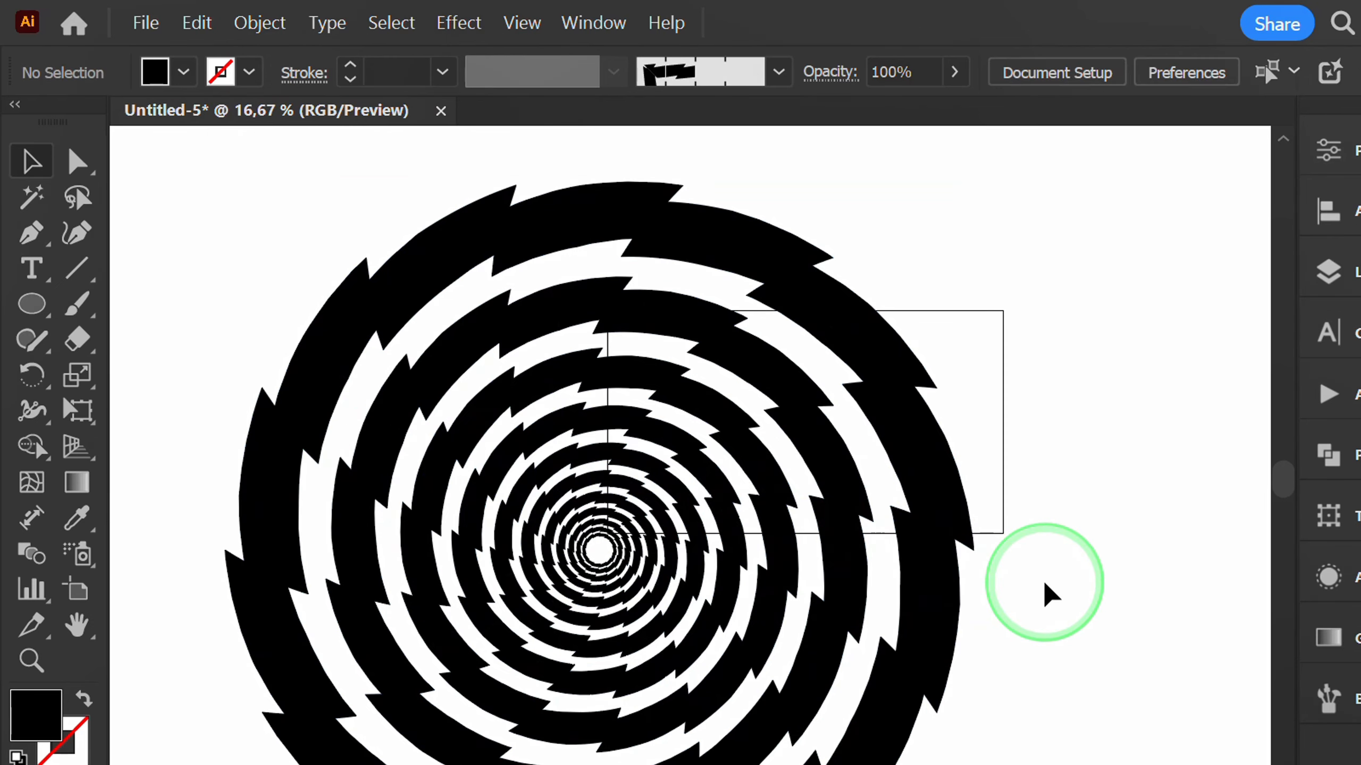
Step: Move the ring group right and slightly down over the artboard, then turn on Trim View and deselect the group
{"action": "left_click_drag", "start_coordinate": [941, 519], "coordinate": [1021, 533]}
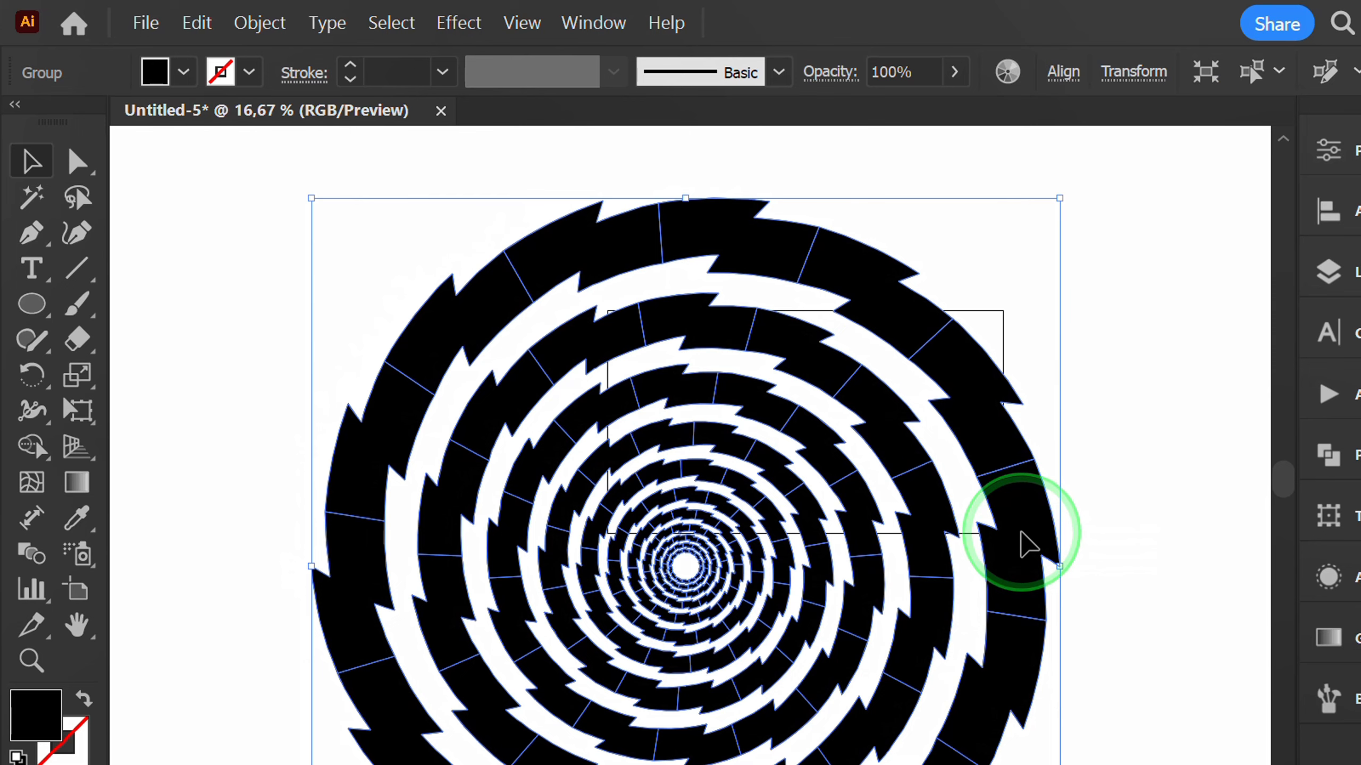
{"action": "left_click", "coordinate": [524, 24]}
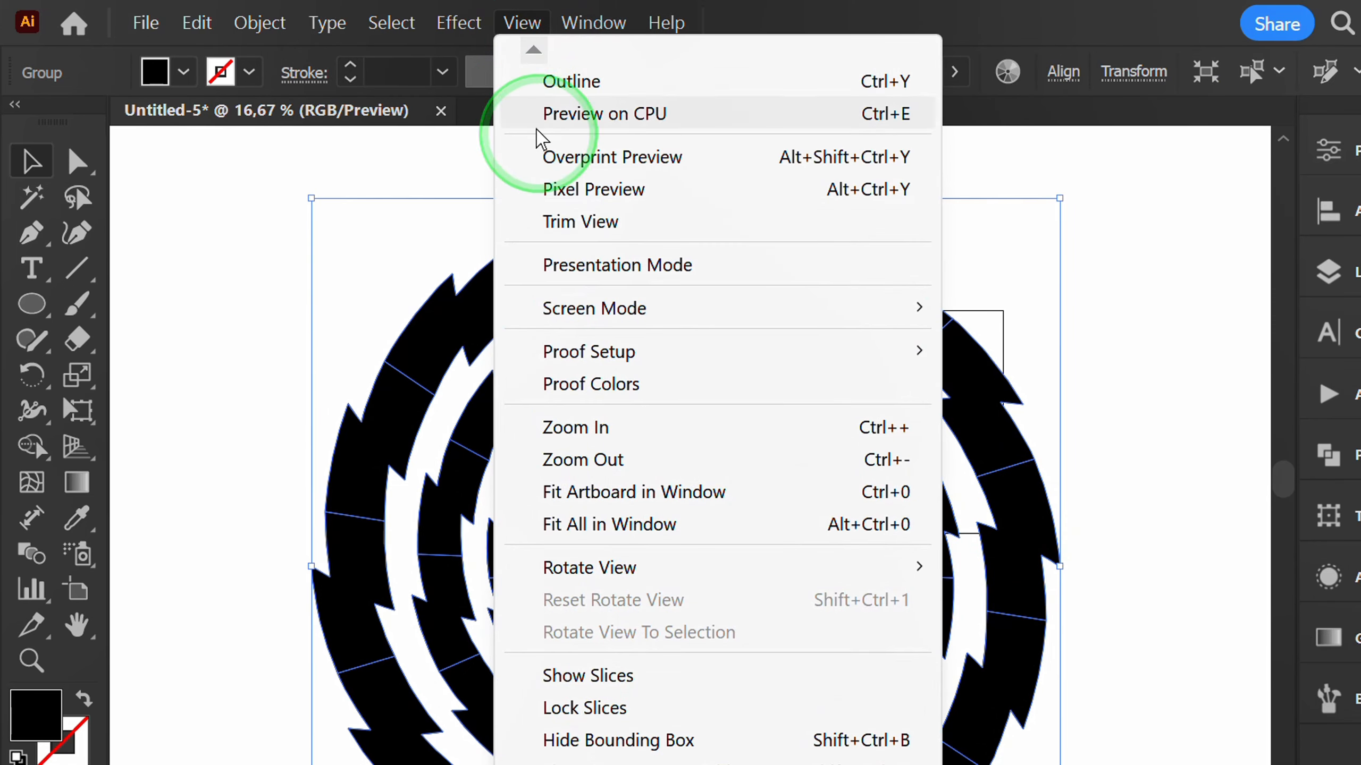
{"action": "left_click", "coordinate": [621, 225]}
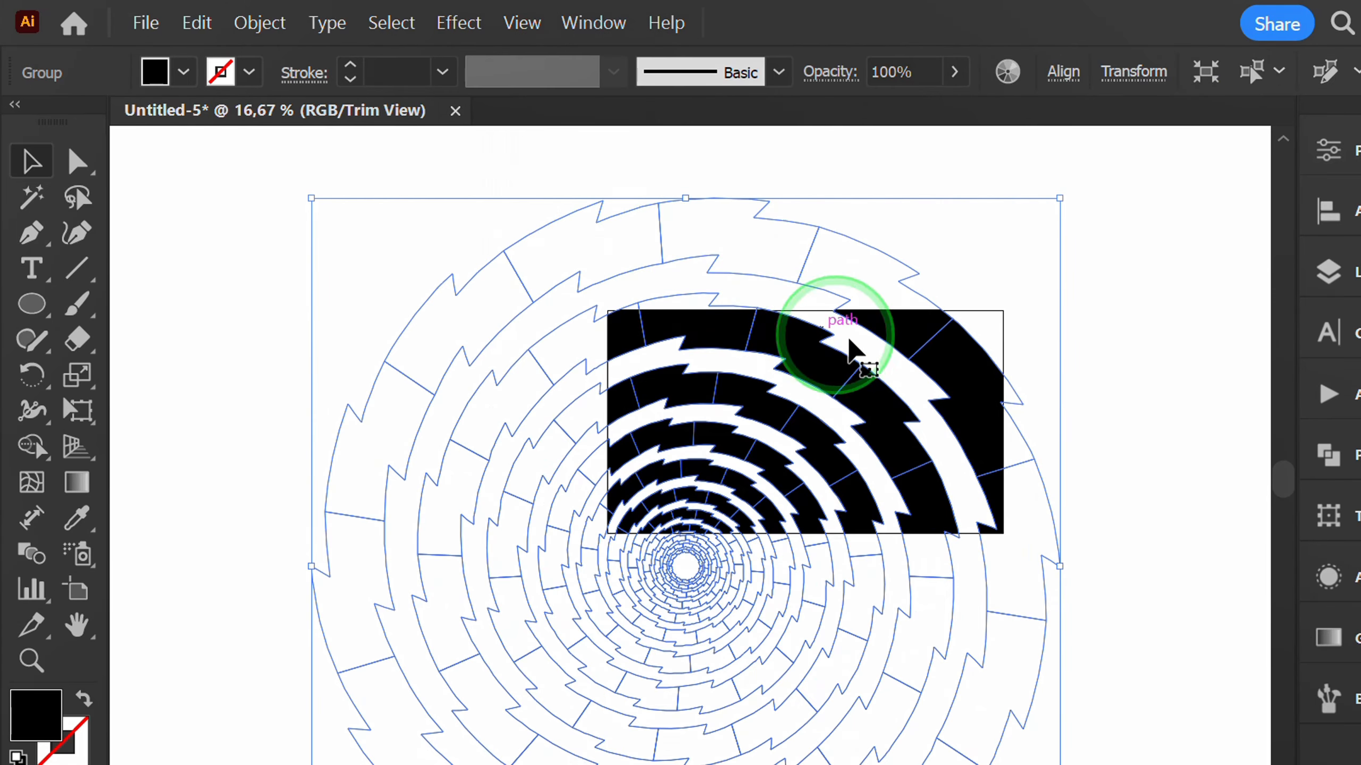
{"action": "left_click", "coordinate": [1110, 380]}
Step: Select the whole ring group, change its fill to white, and deselect it
{"action": "scroll", "coordinate": [1110, 379], "scroll_direction": "up", "scroll_amount": 1}
{"action": "left_click_drag", "start_coordinate": [1102, 274], "coordinate": [886, 443]}
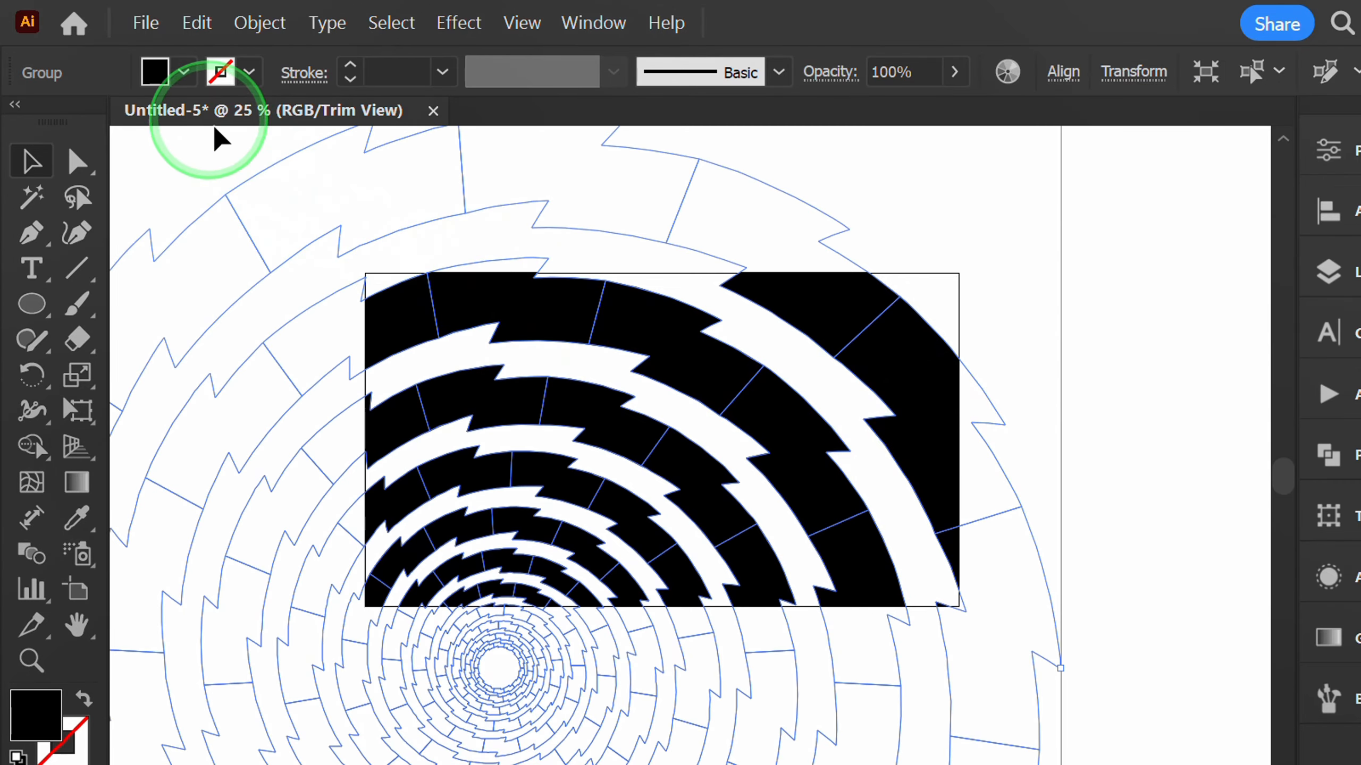
{"action": "left_click", "coordinate": [184, 71]}
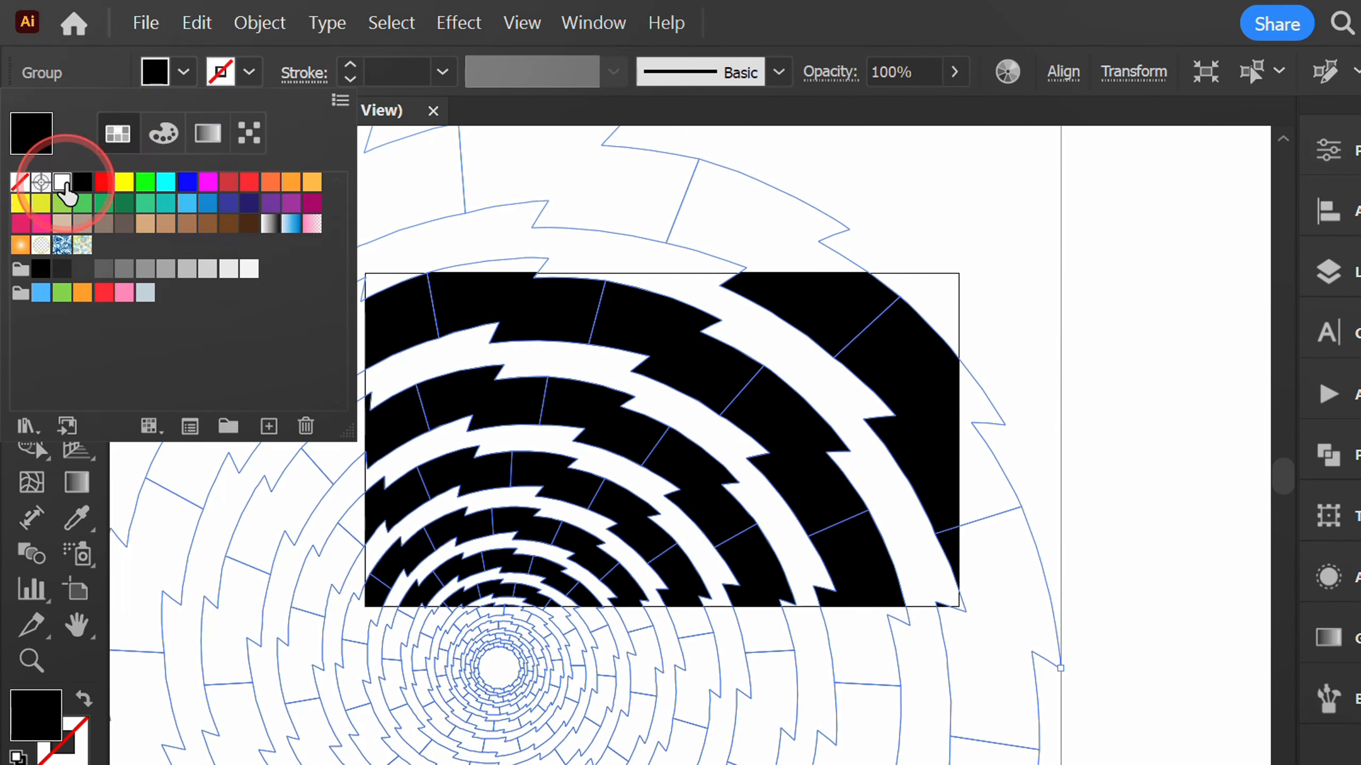
{"action": "left_click", "coordinate": [62, 182]}
{"action": "left_click", "coordinate": [183, 72]}
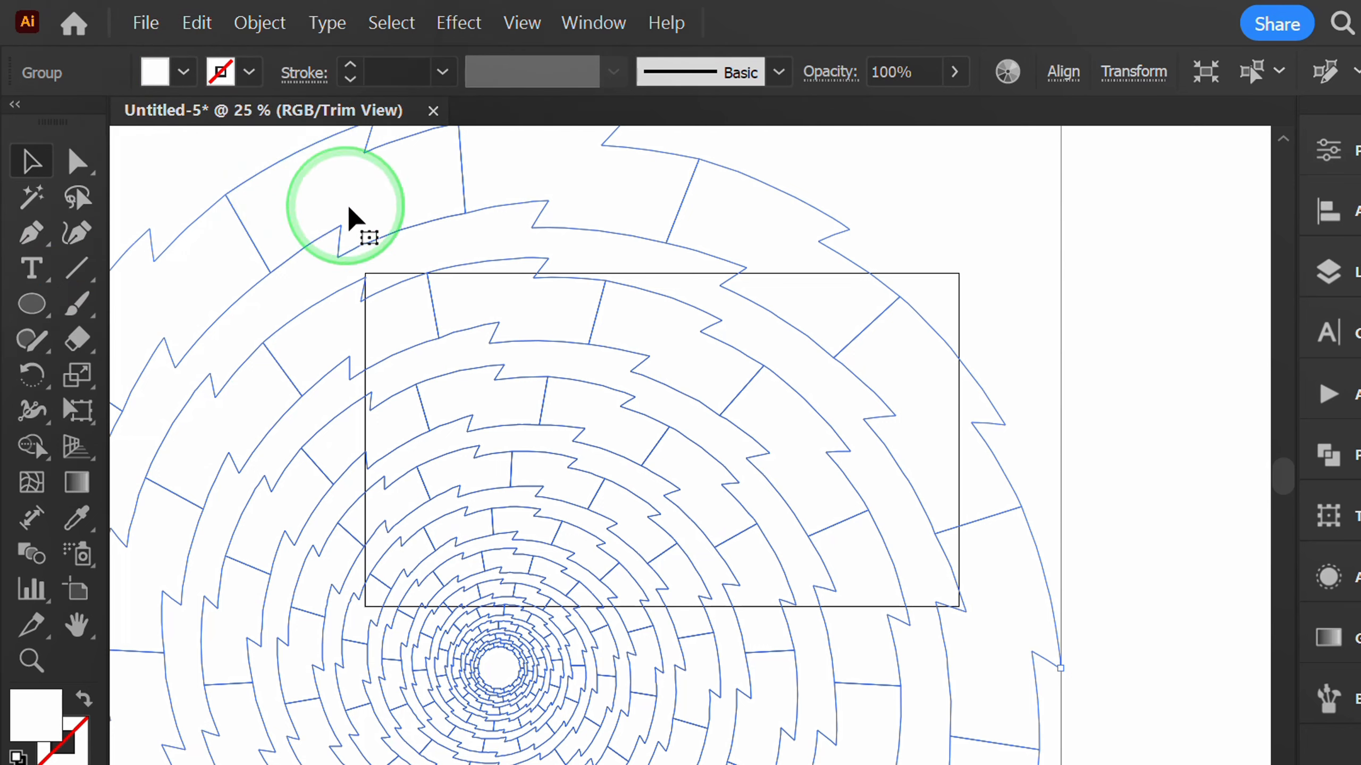
{"action": "left_click", "coordinate": [1183, 300]}
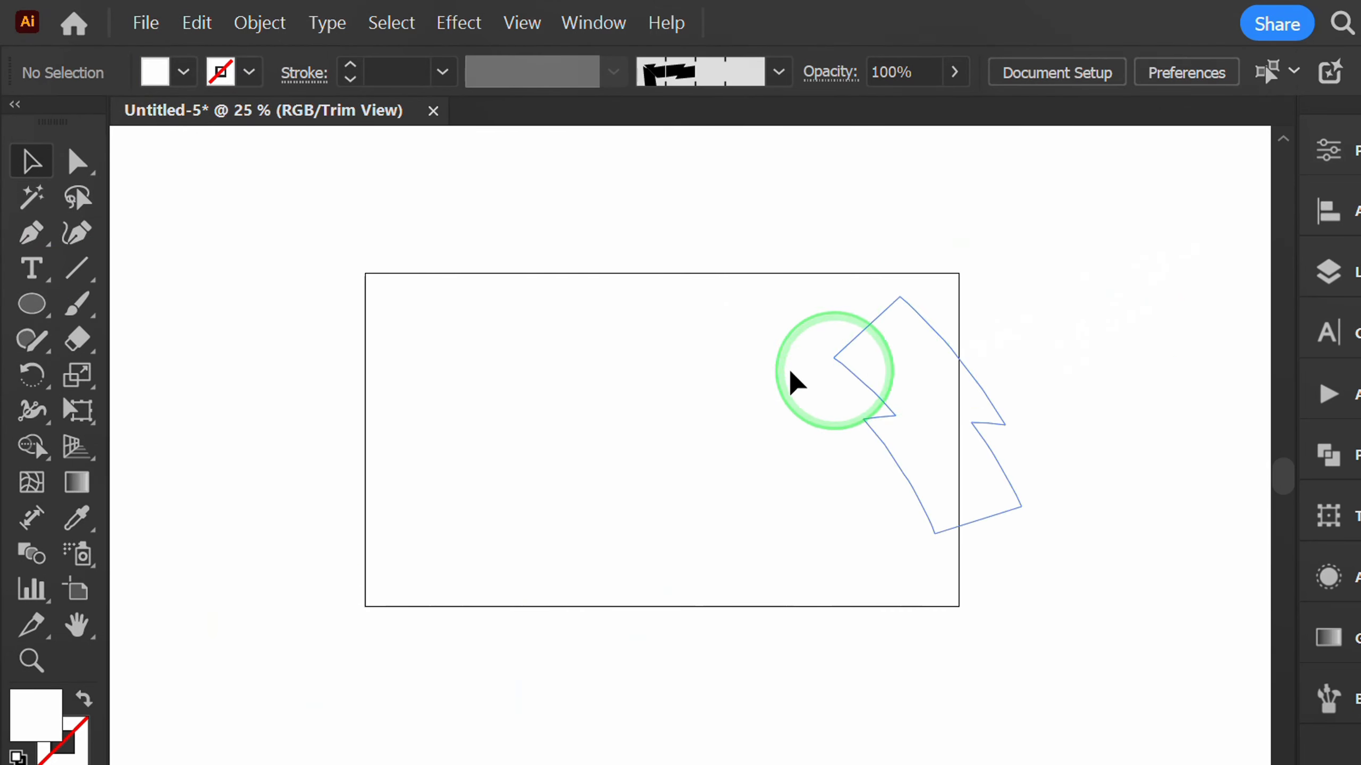
Step: Draw a rectangle that covers the whole artboard from corner to corner
{"action": "left_click", "coordinate": [32, 307]}
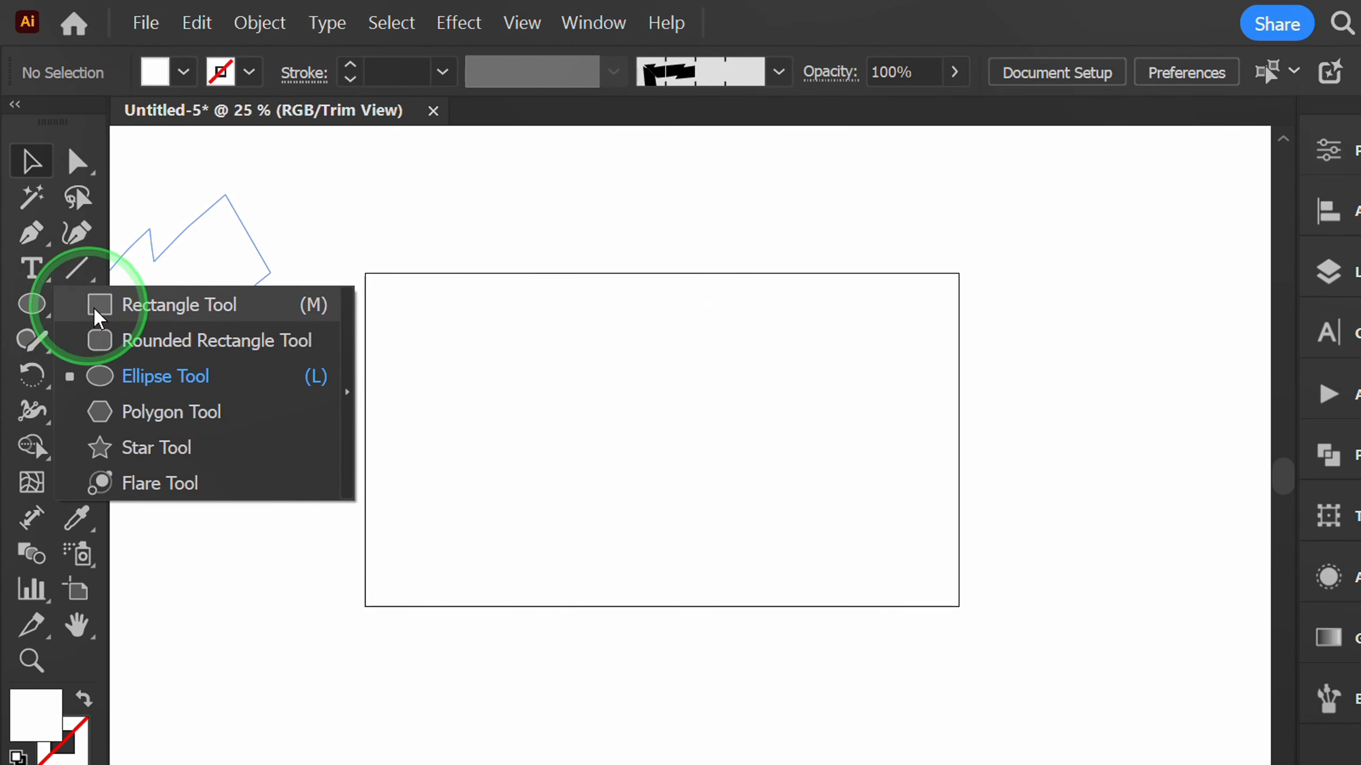
{"action": "left_click", "coordinate": [151, 304]}
{"action": "scroll", "coordinate": [365, 274], "scroll_direction": "up", "scroll_amount": 3}
{"action": "mouse_move", "coordinate": [365, 277]}
{"action": "left_mouse_down"}
{"action": "mouse_move", "coordinate": [439, 350]}
{"action": "mouse_move", "coordinate": [674, 487]}
{"action": "left_mouse_up"}
{"action": "mouse_move", "coordinate": [712, 462]}
{"action": "left_mouse_down"}
{"action": "mouse_move", "coordinate": [926, 580]}
{"action": "mouse_move", "coordinate": [941, 605]}
{"action": "left_mouse_up"}
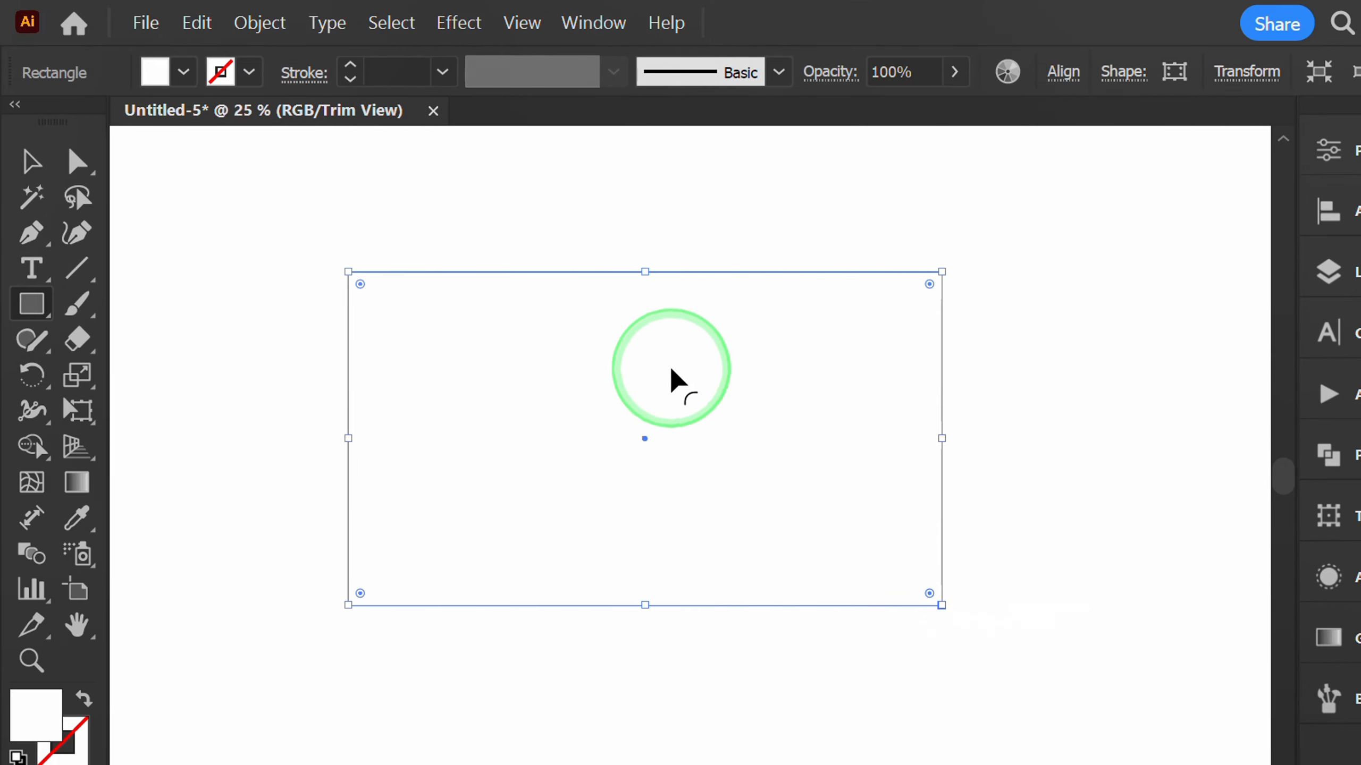
Step: Fill the artboard-sized rectangle with the dark blue swatch and lower its brightness to 34%
{"action": "left_click", "coordinate": [184, 73]}
{"action": "left_click", "coordinate": [249, 205]}
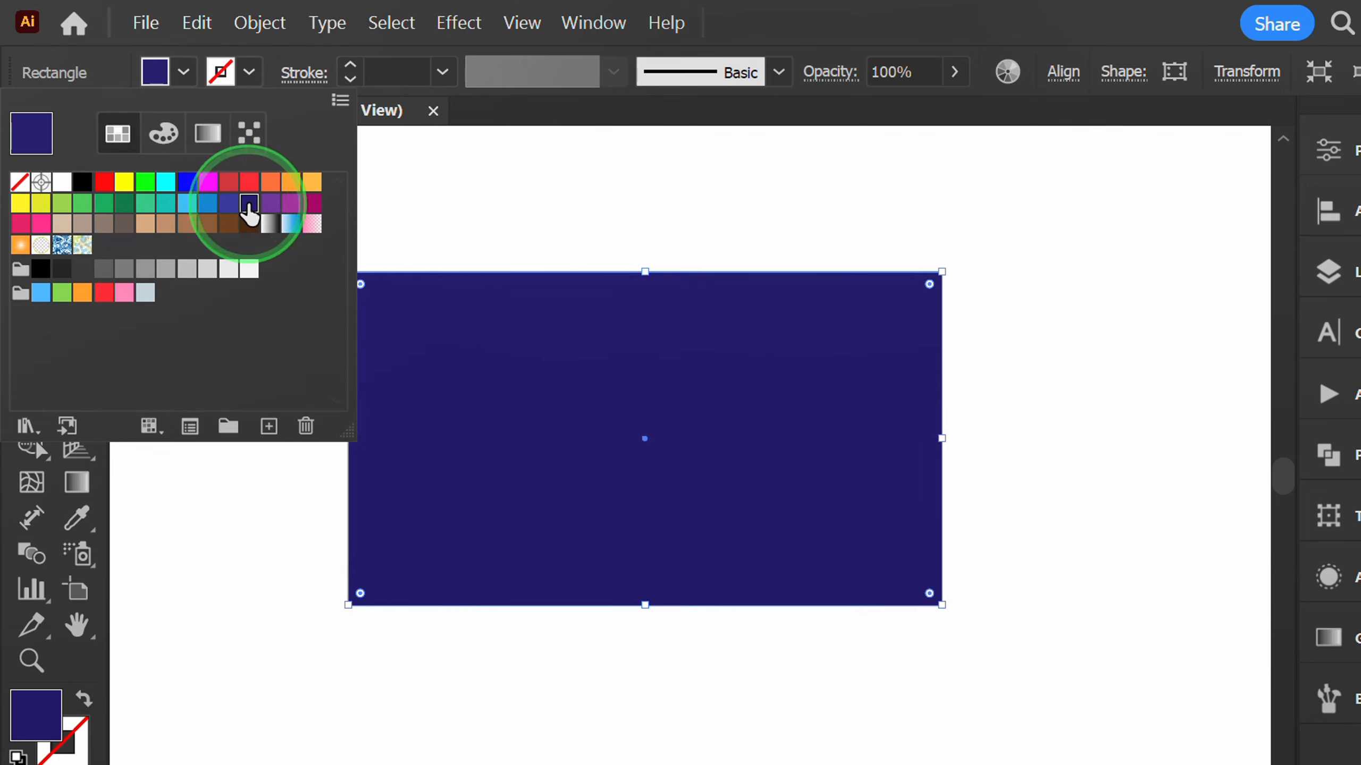
{"action": "left_click", "coordinate": [162, 134]}
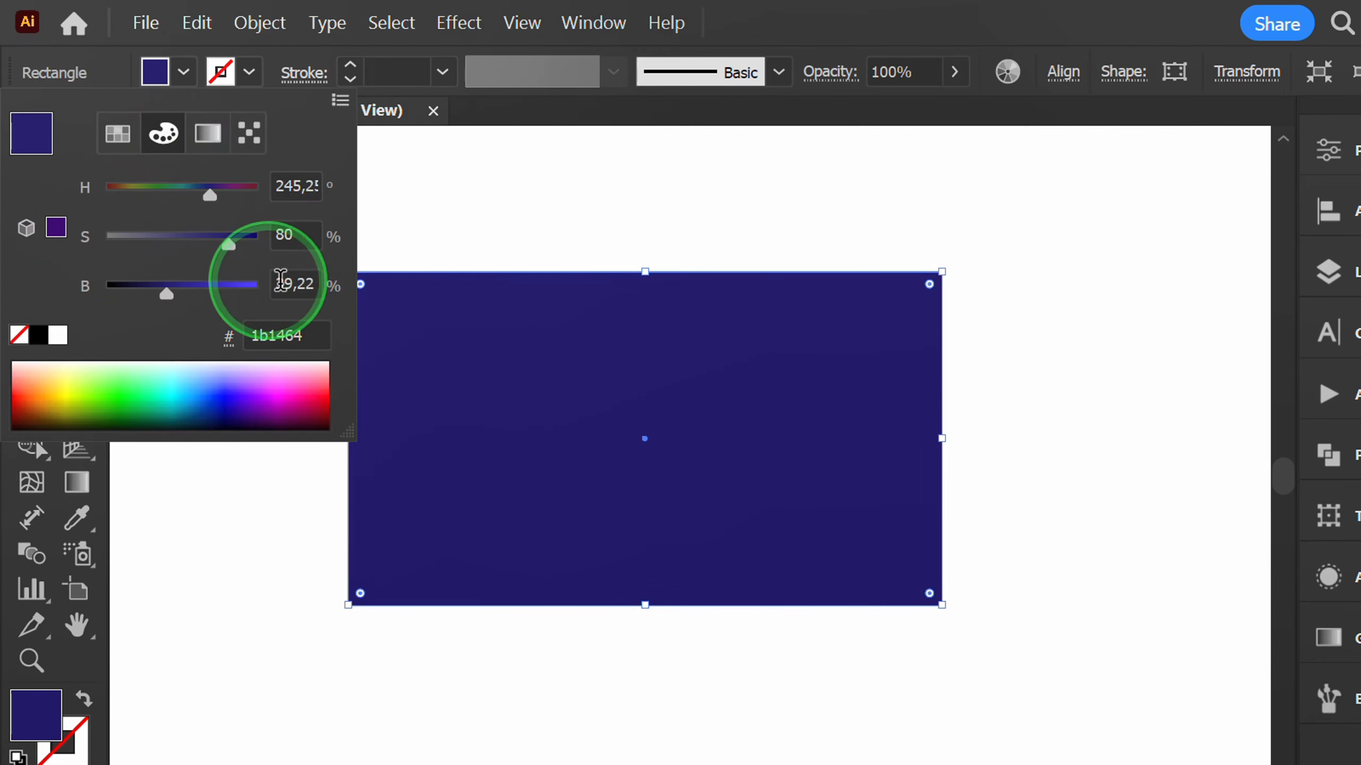
{"action": "left_click", "coordinate": [298, 283]}
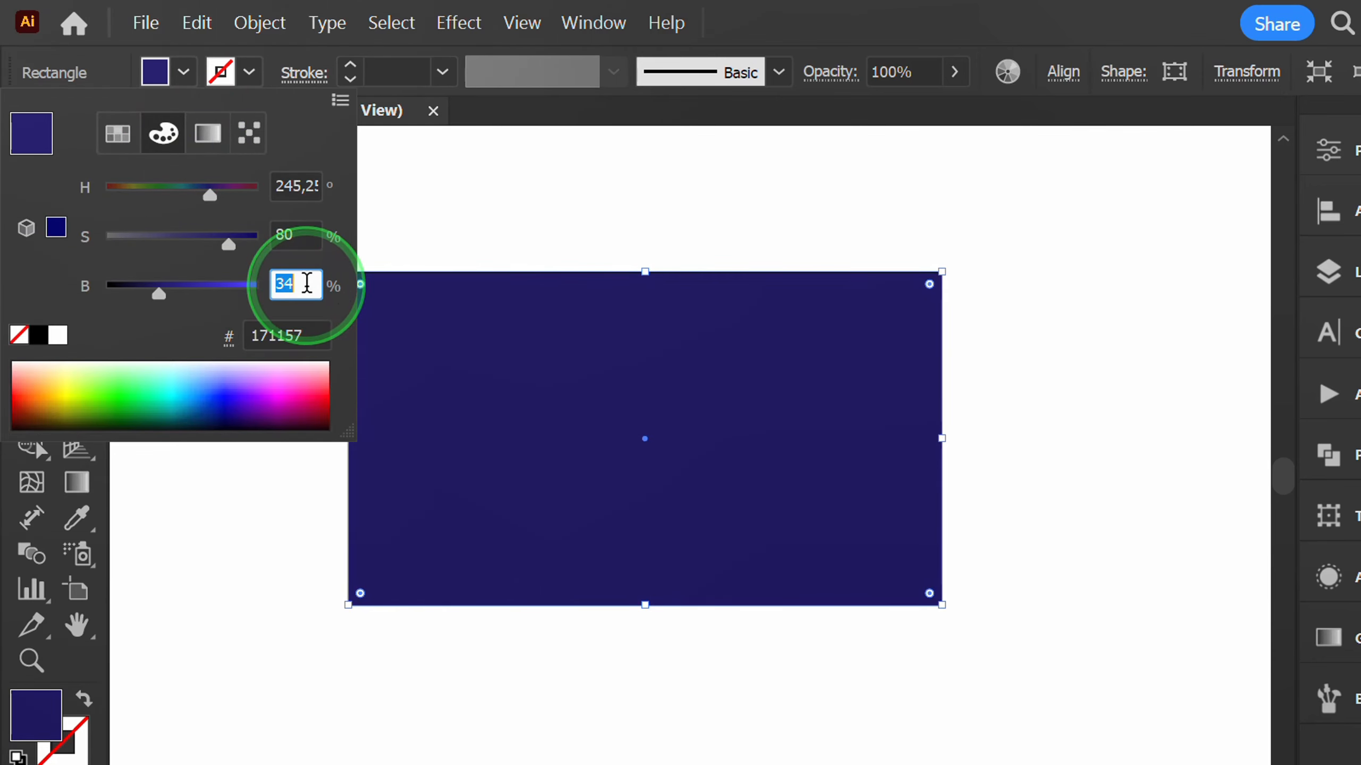
{"action": "left_click", "coordinate": [184, 73]}
Step: Send the dark blue rectangle to the back, behind the white rings
{"action": "right_click", "coordinate": [403, 207]}
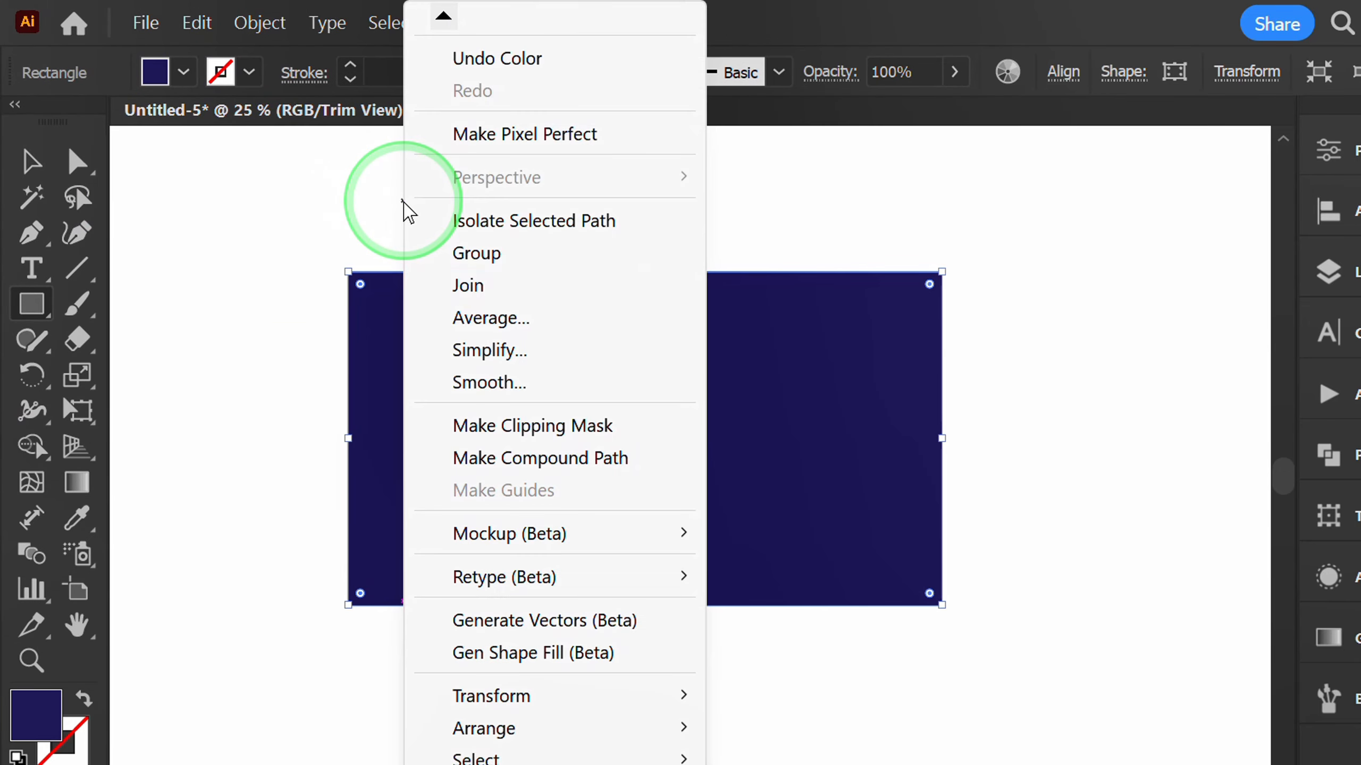
{"action": "mouse_move", "coordinate": [678, 694]}
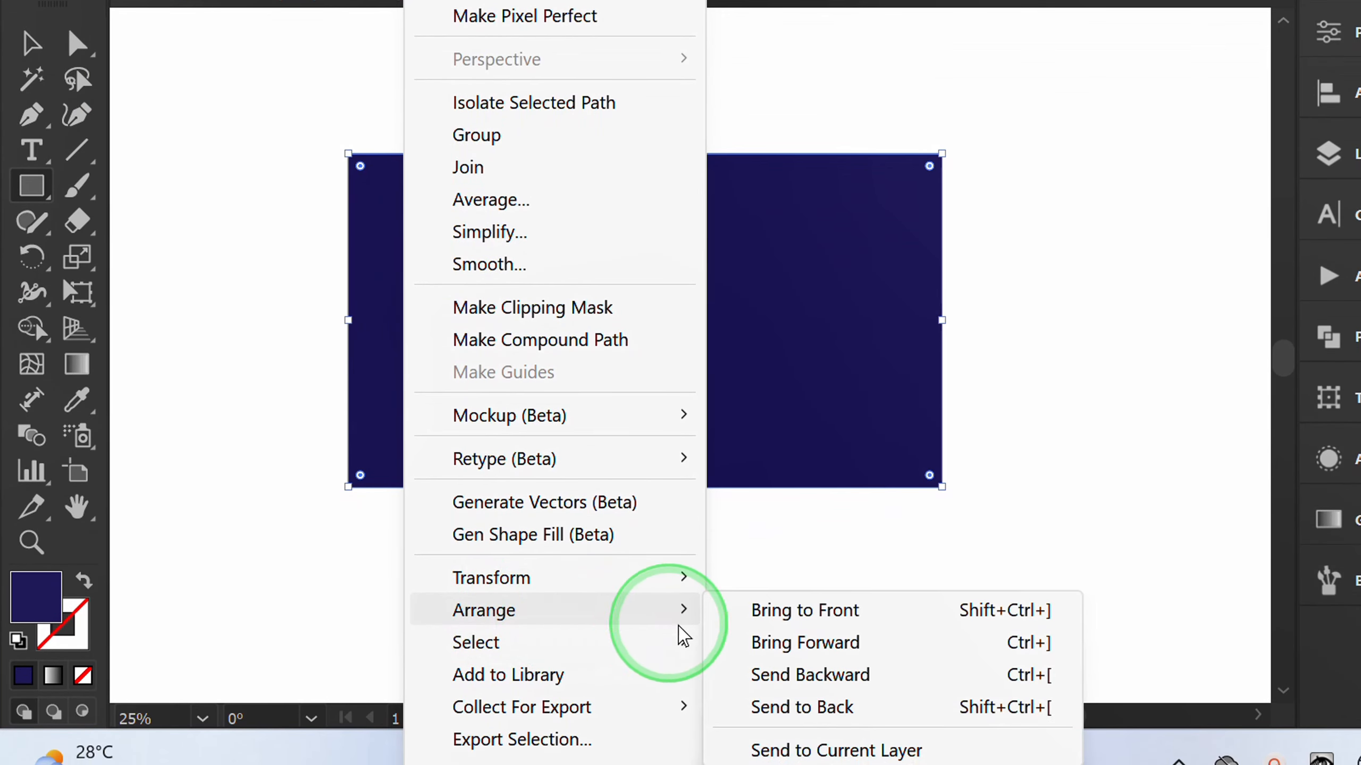
{"action": "left_click", "coordinate": [848, 708]}
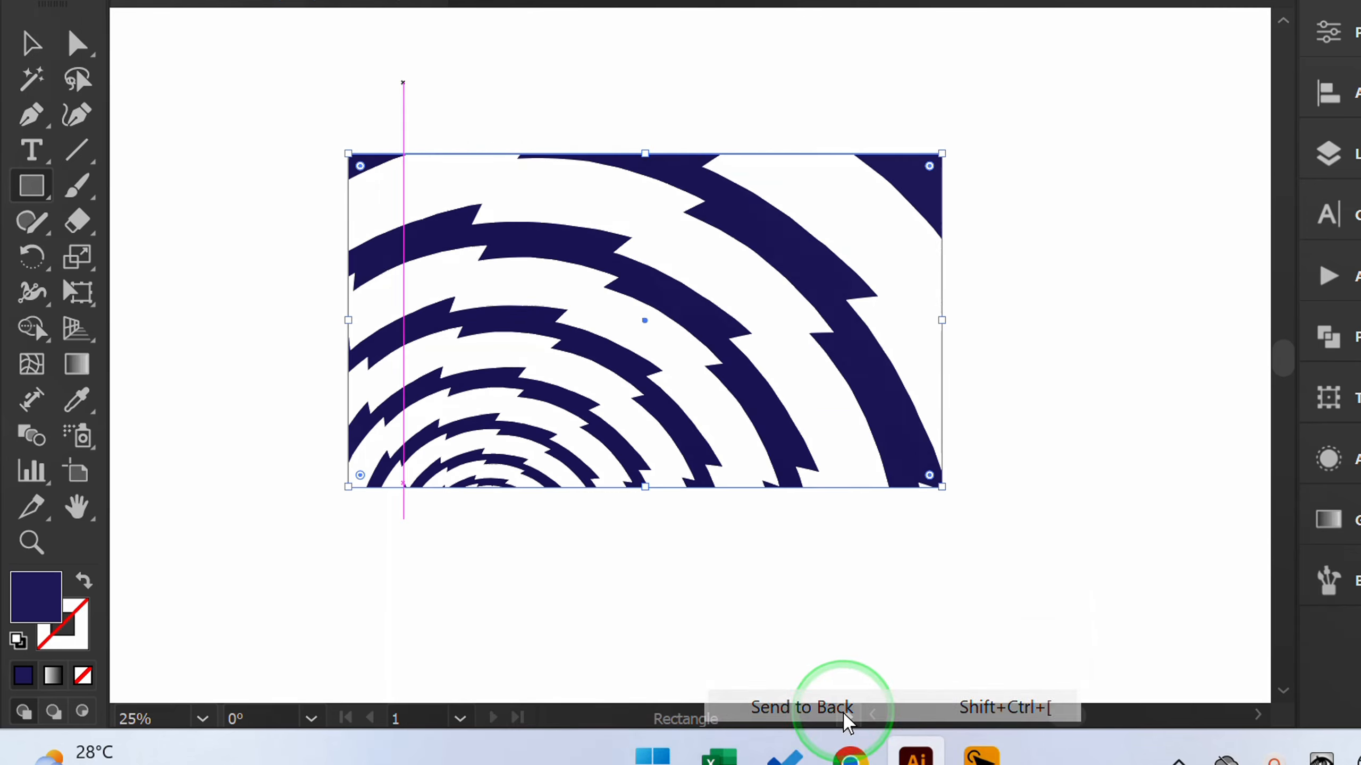
Step: Select the ring artwork together with the background rectangle and lock them
{"action": "key", "text": "v"}
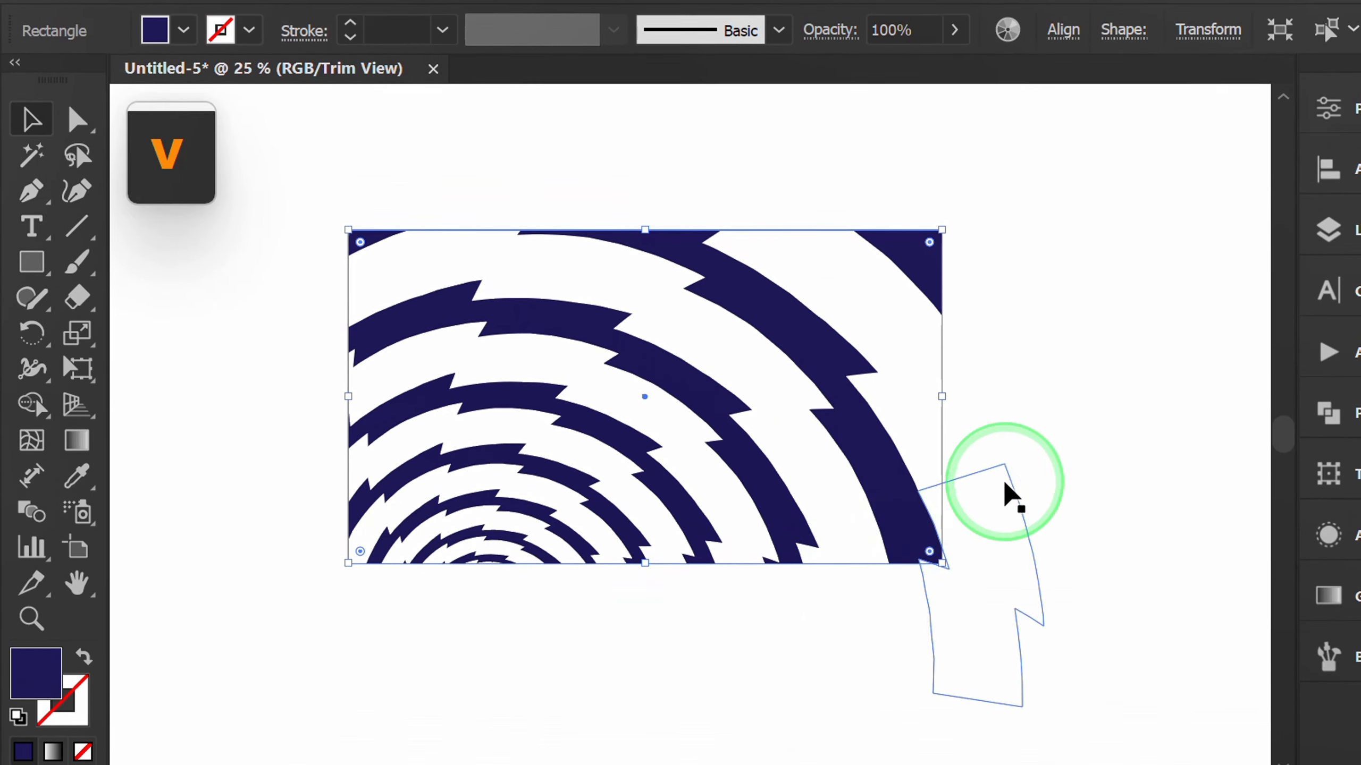
{"action": "left_click", "coordinate": [1108, 304]}
{"action": "left_click_drag", "start_coordinate": [1051, 162], "coordinate": [662, 608]}
{"action": "key", "text": "ctrl"}
{"action": "key", "text": "ctrl+2"}
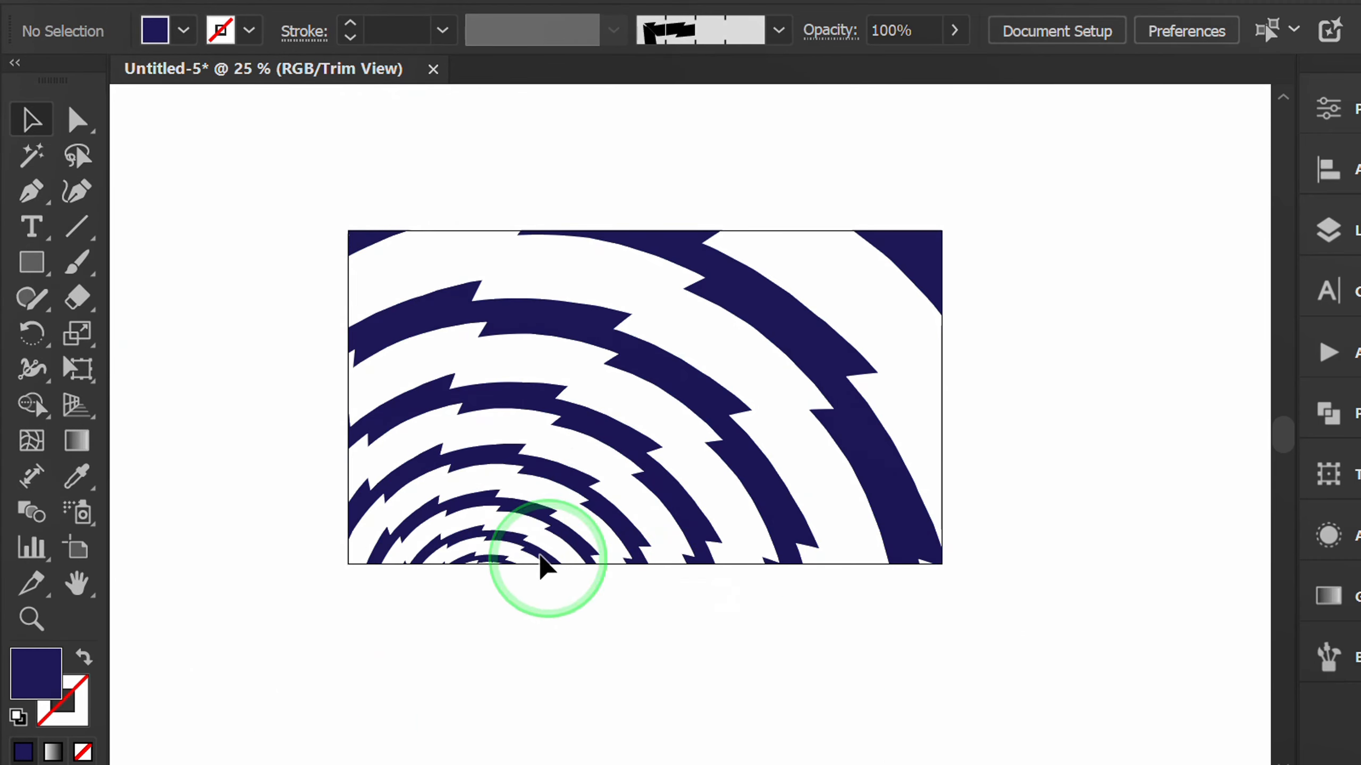
Step: Draw a second rectangle over the locked artwork, matching the artboard's size
{"action": "left_click", "coordinate": [31, 263]}
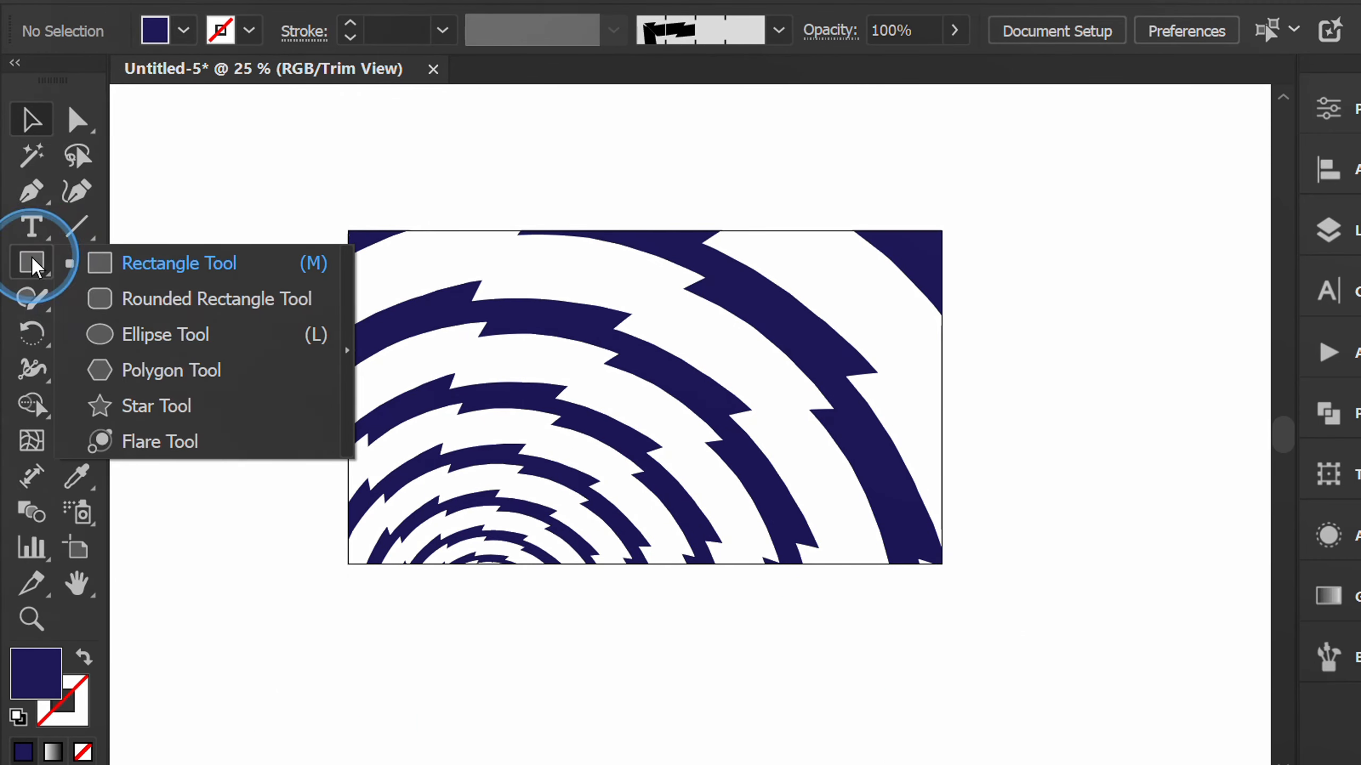
{"action": "left_click", "coordinate": [133, 266]}
{"action": "left_click_drag", "start_coordinate": [348, 231], "coordinate": [943, 563]}
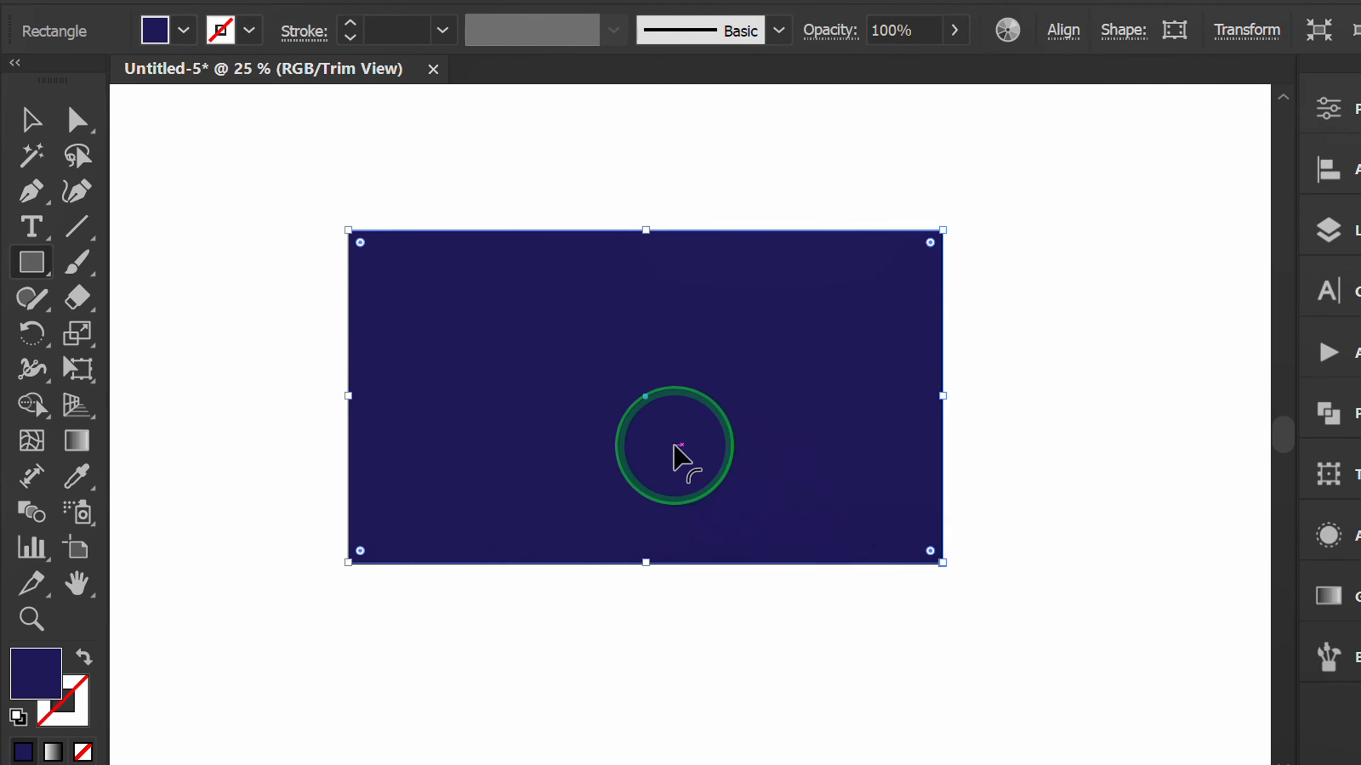
Step: Set the top rectangle's blending mode to Multiply
{"action": "left_click", "coordinate": [815, 35]}
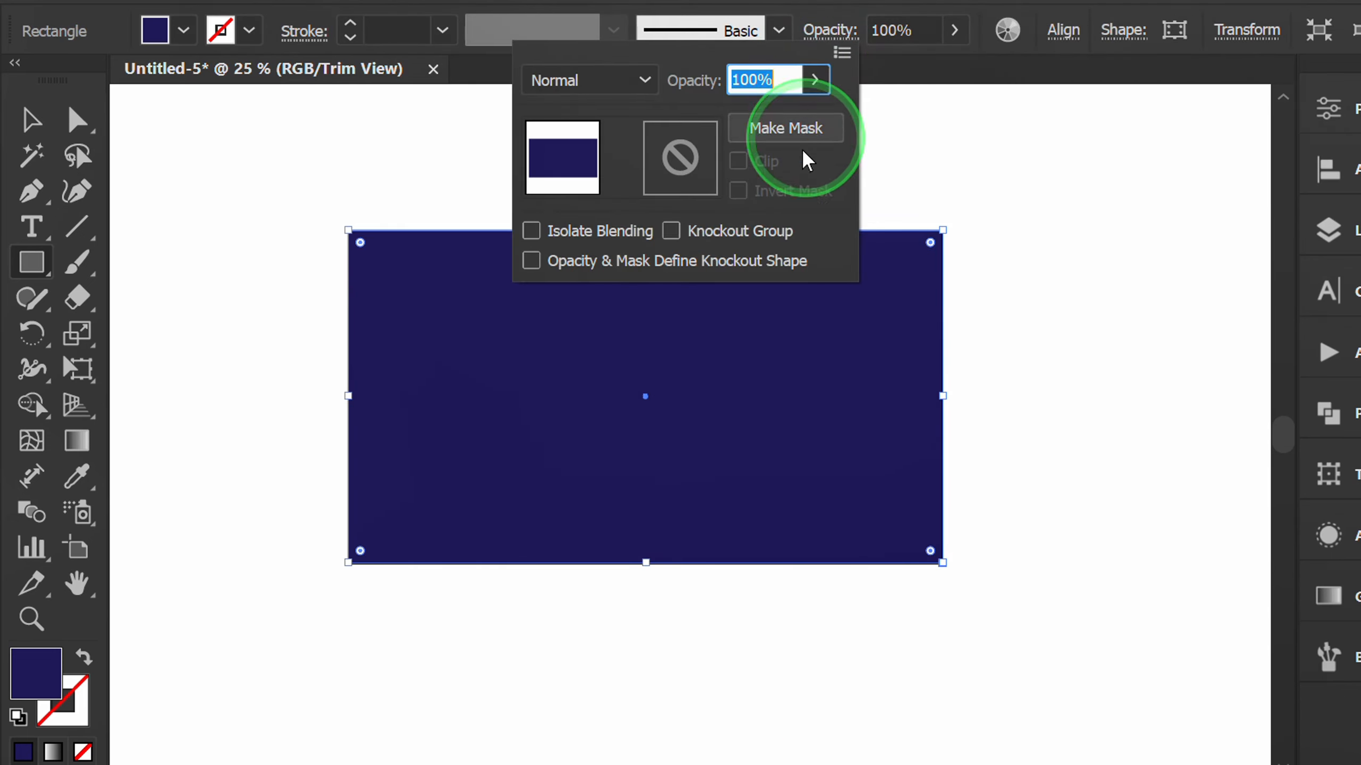
{"action": "left_click", "coordinate": [632, 92]}
{"action": "left_click", "coordinate": [584, 187]}
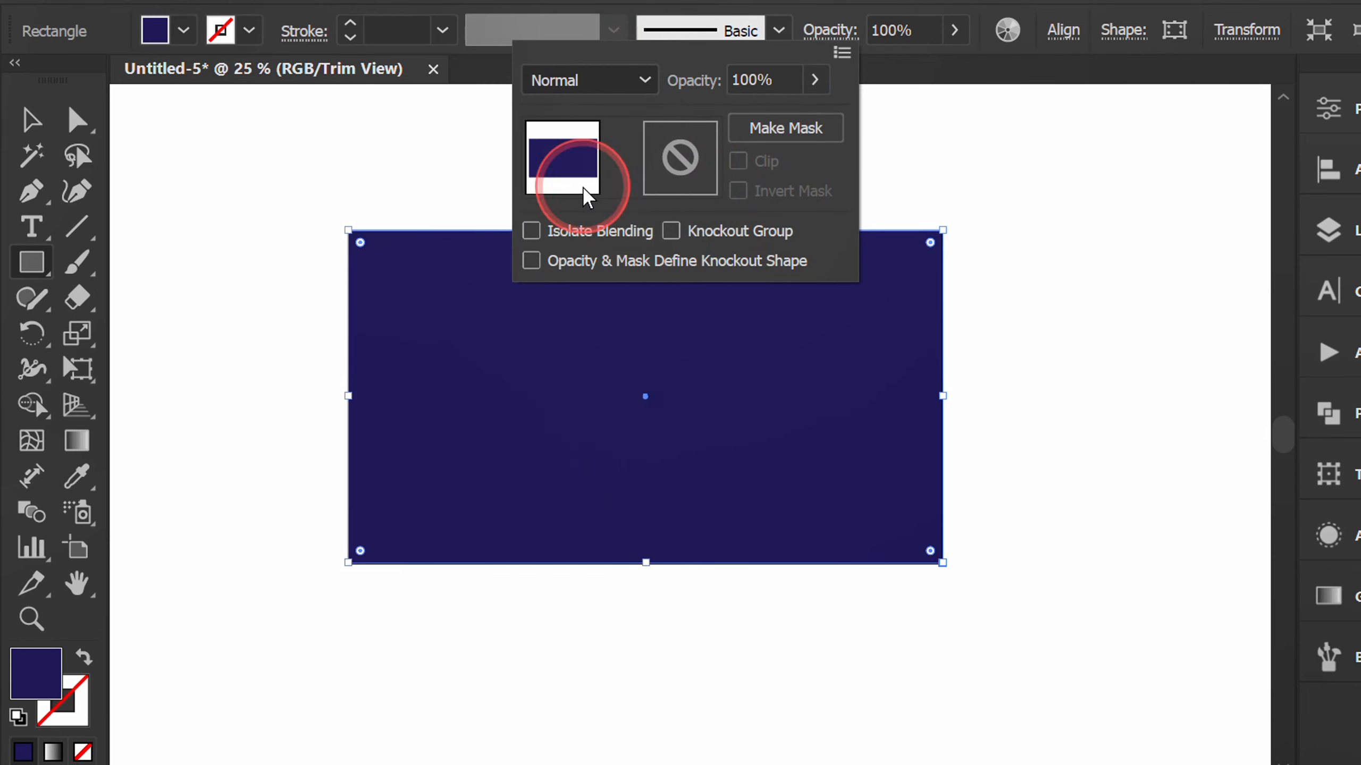
{"action": "left_click", "coordinate": [1014, 191]}
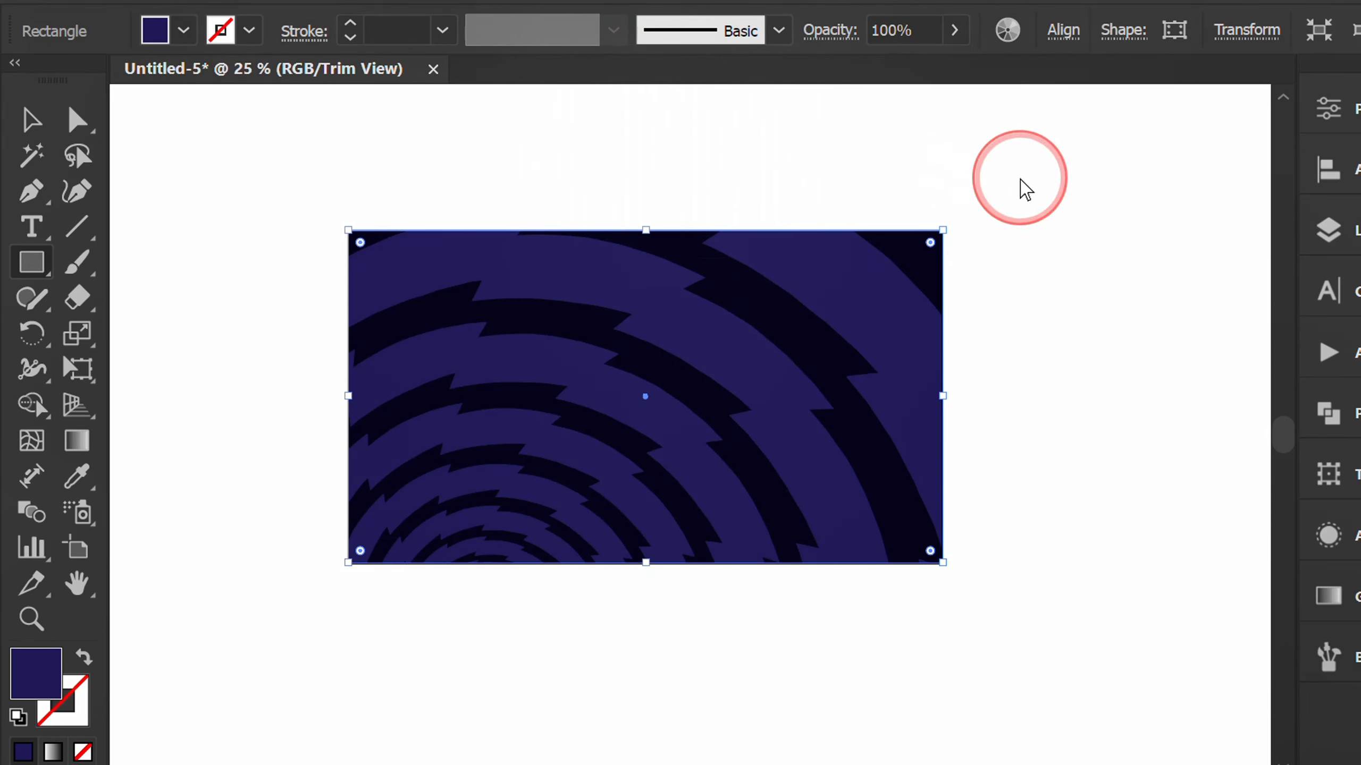
Step: Apply a linear gradient fill to the top rectangle and change its white starting stop to cyan
{"action": "left_click", "coordinate": [1263, 600]}
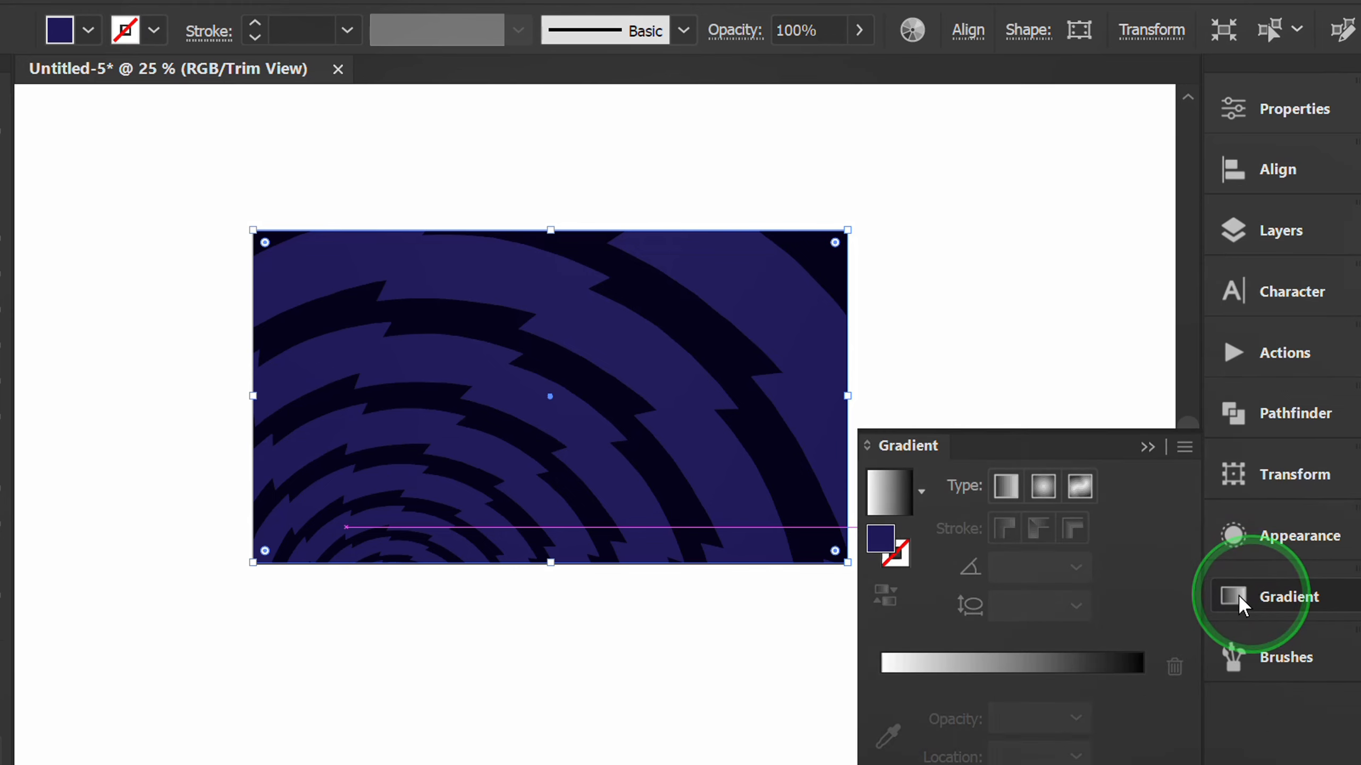
{"action": "left_click", "coordinate": [887, 499]}
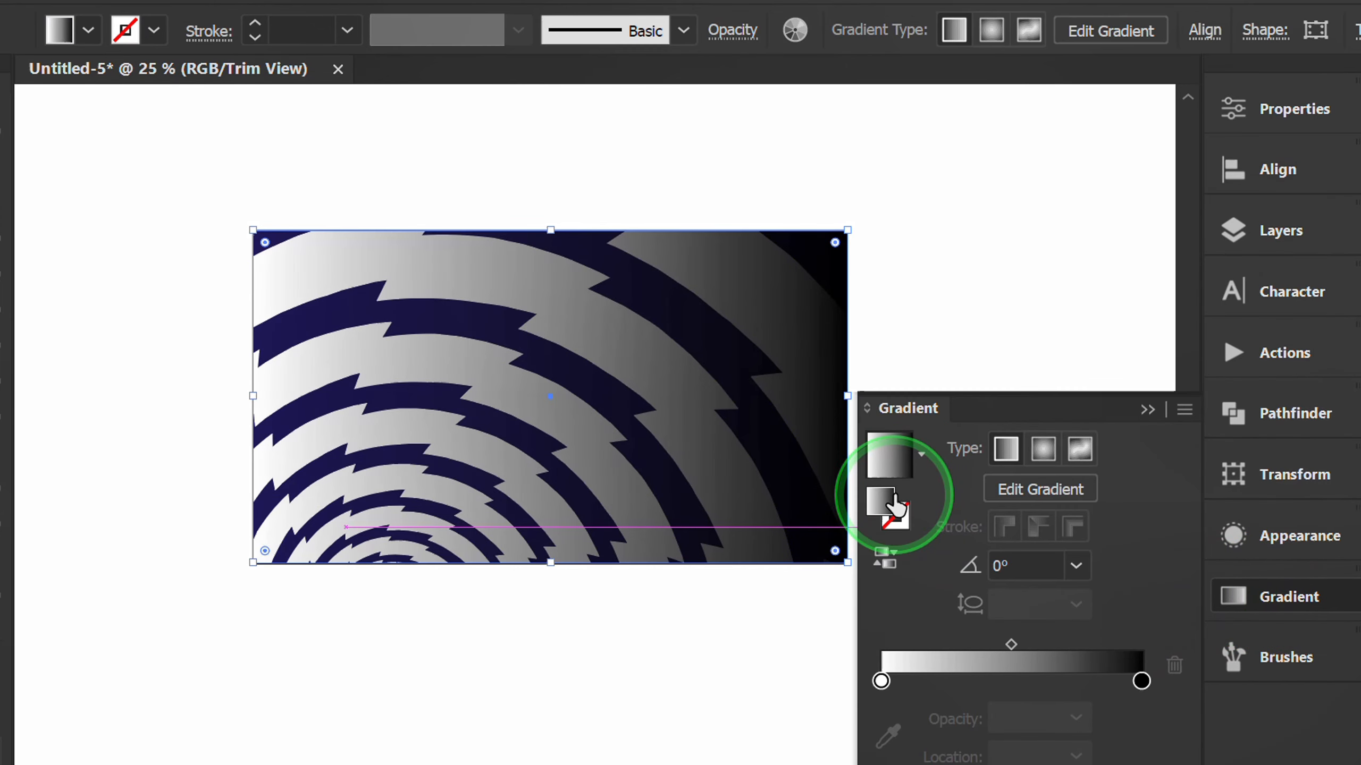
{"action": "double_click", "coordinate": [881, 680]}
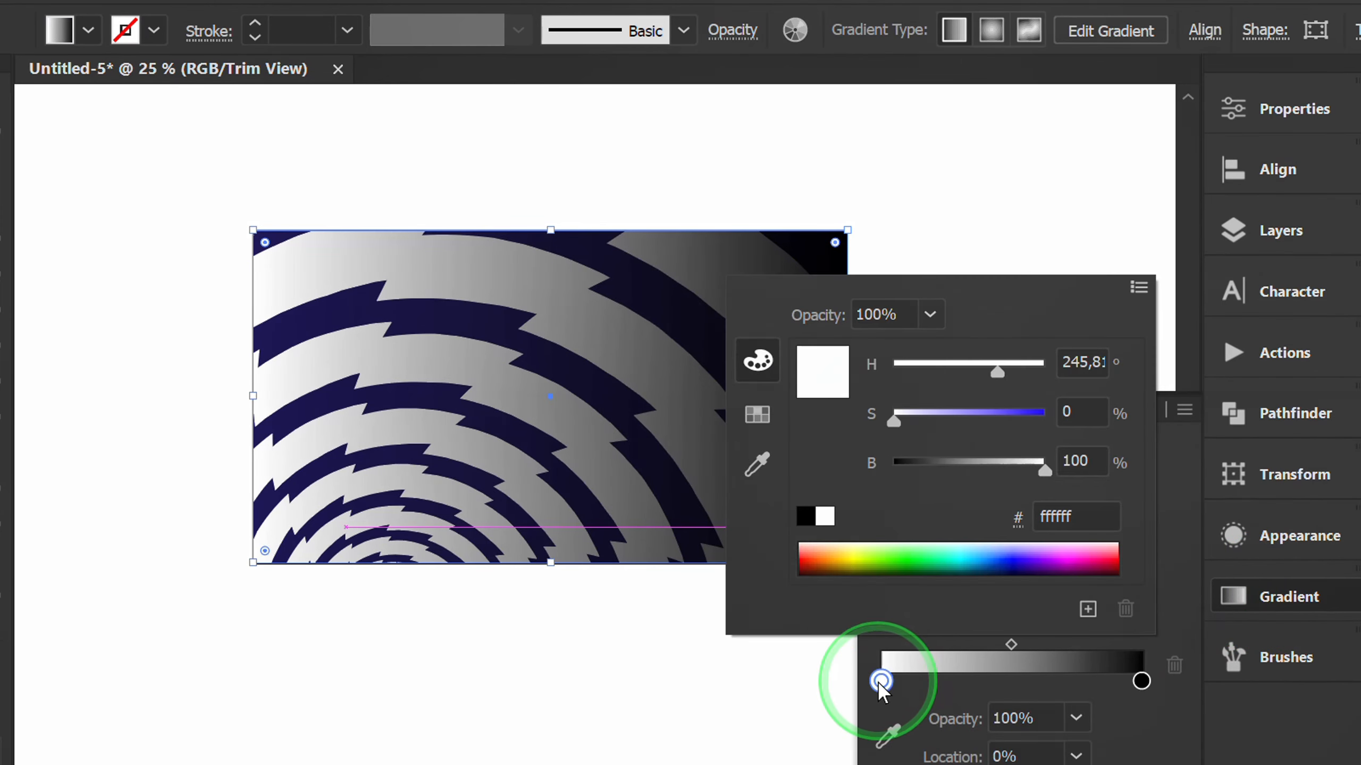
{"action": "left_click", "coordinate": [757, 413]}
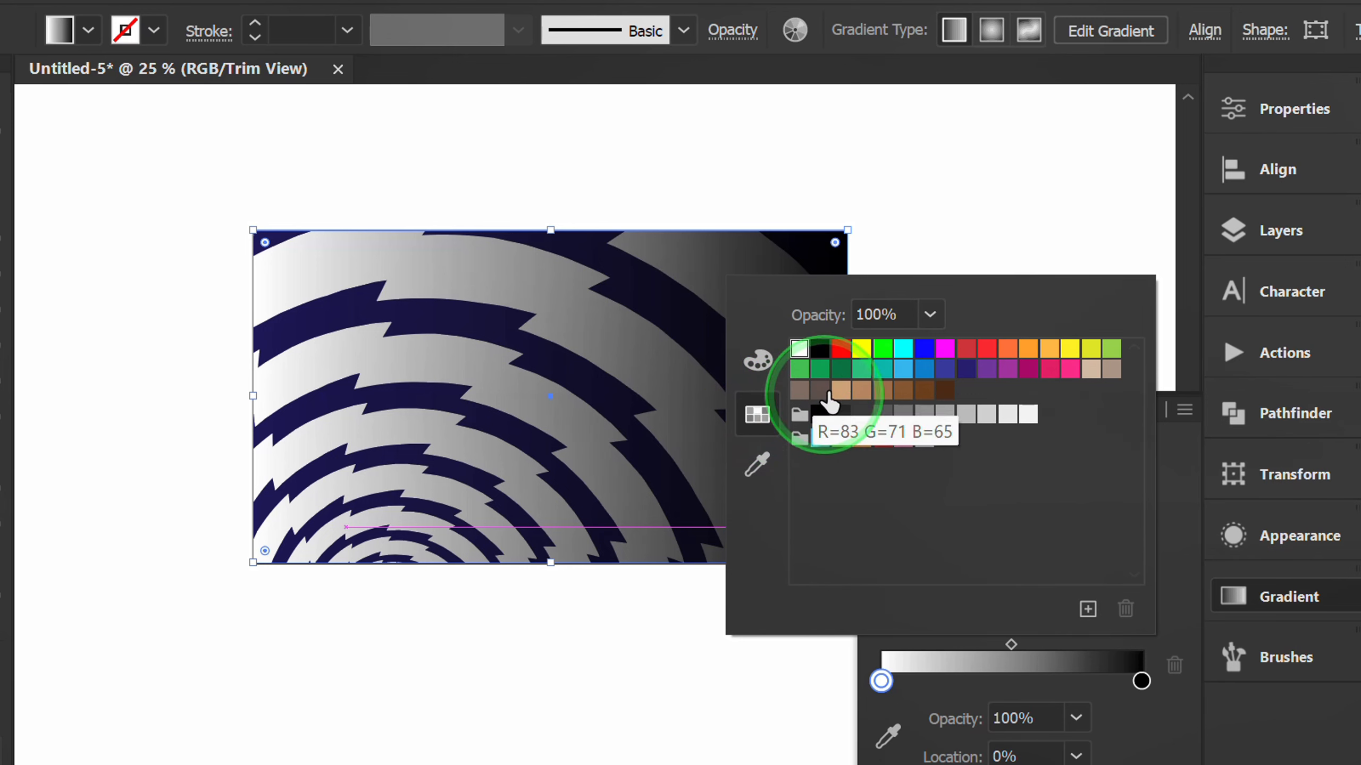
{"action": "left_click", "coordinate": [905, 354]}
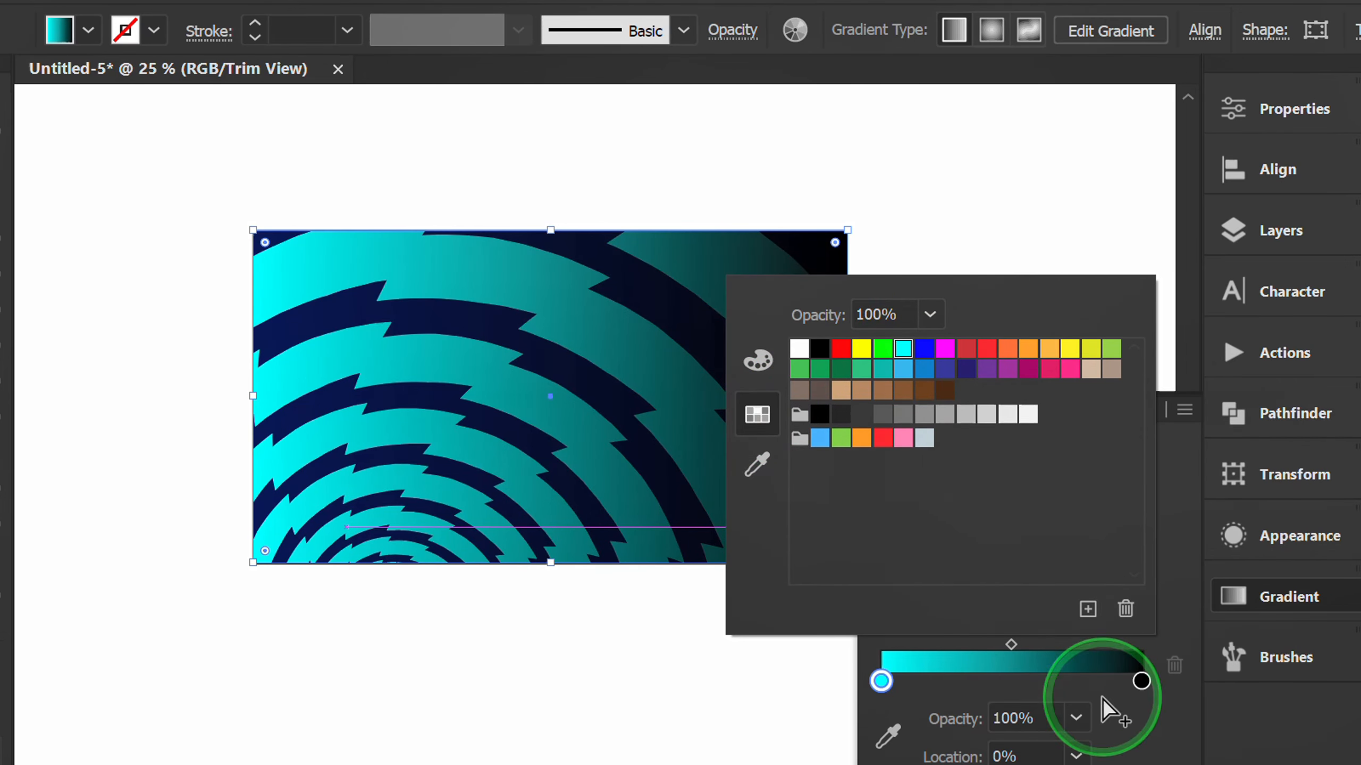
Step: Change the gradient's black end stop to RGB Magenta
{"action": "left_click", "coordinate": [1143, 753]}
{"action": "double_click", "coordinate": [1141, 681]}
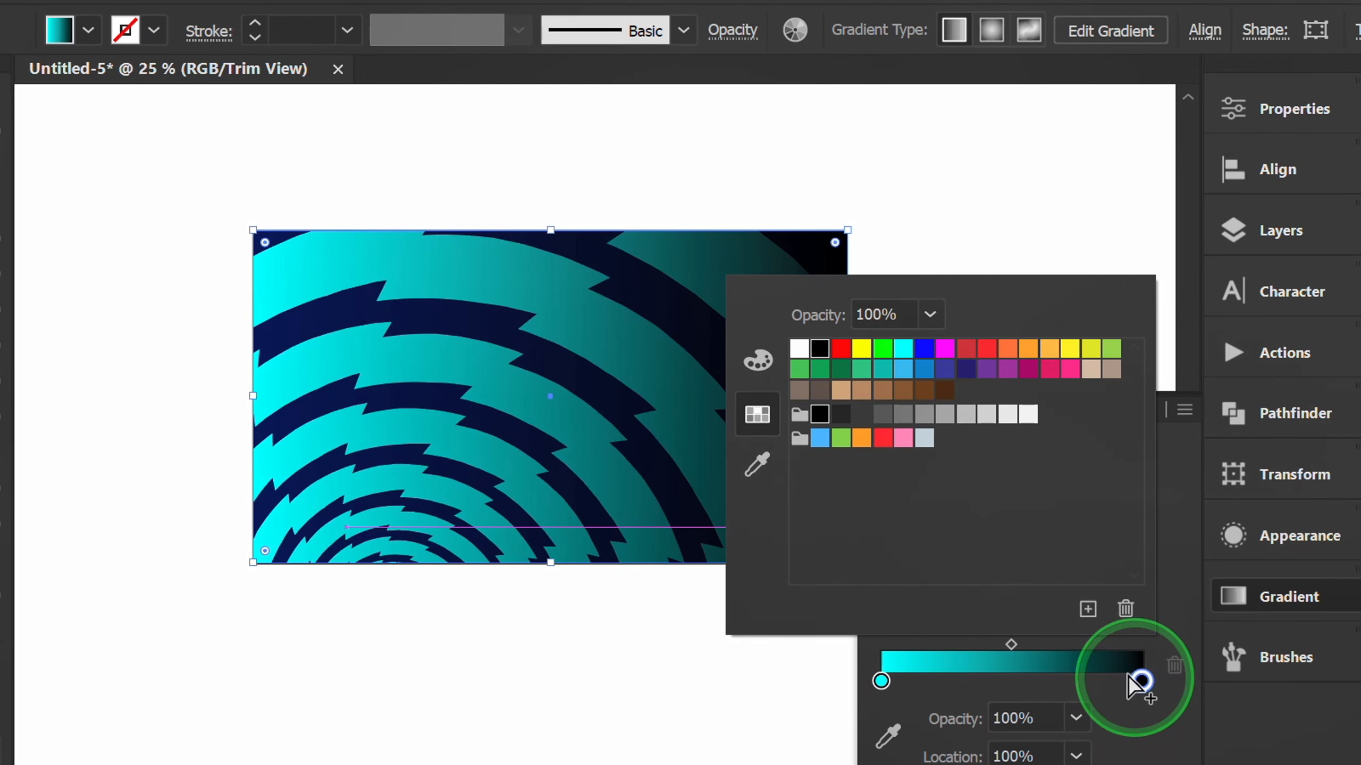
{"action": "left_click", "coordinate": [945, 348]}
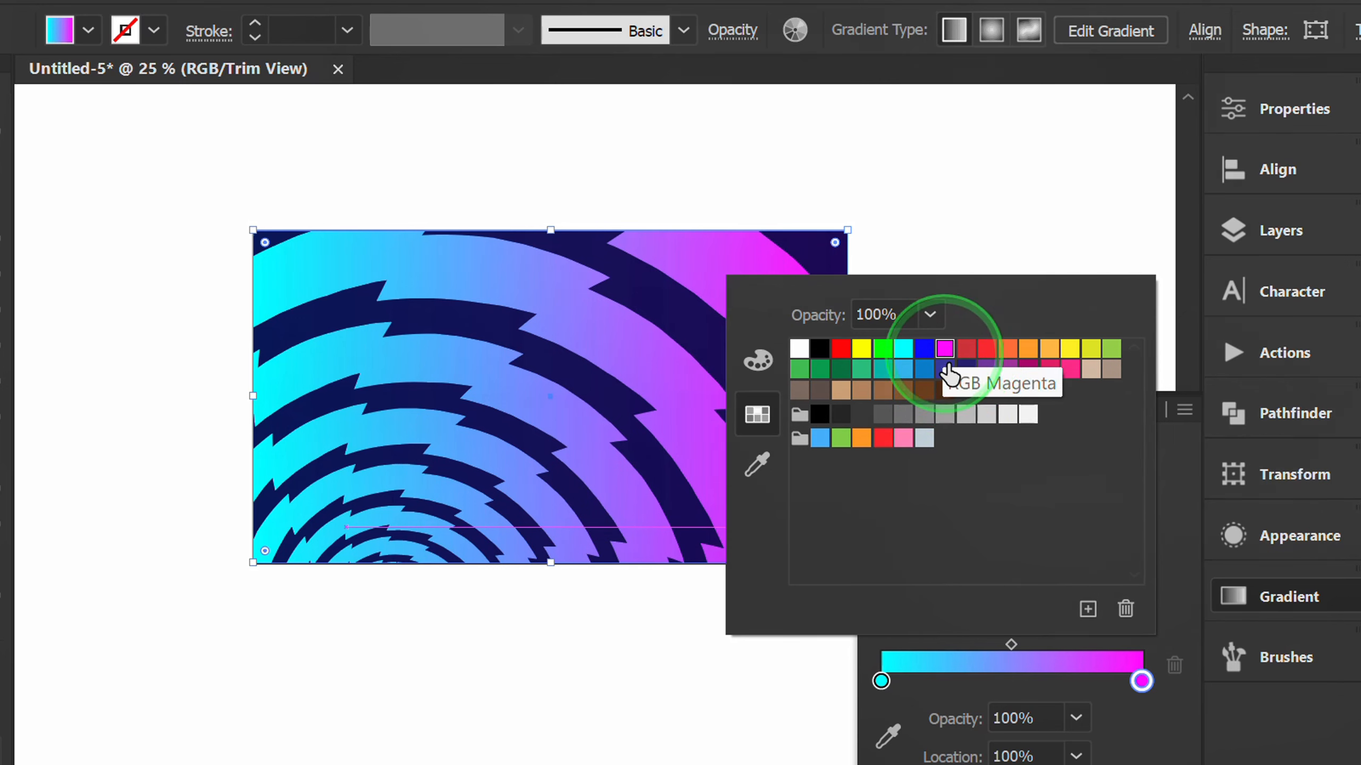
Step: Set the top rectangle's cyan-to-magenta linear gradient angle to 30° using the Gradient tool, leaving the rectangle deselected
{"action": "left_click", "coordinate": [1131, 738]}
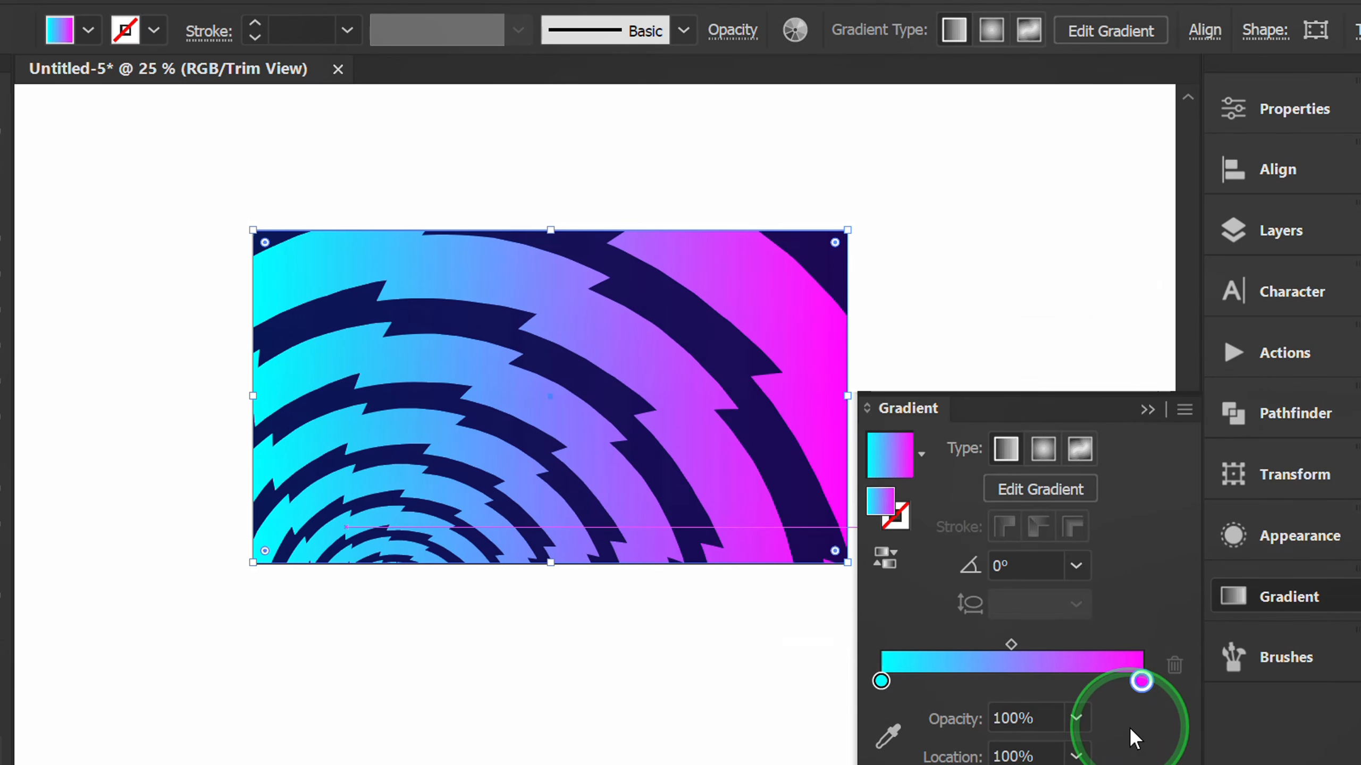
{"action": "key", "text": "g"}
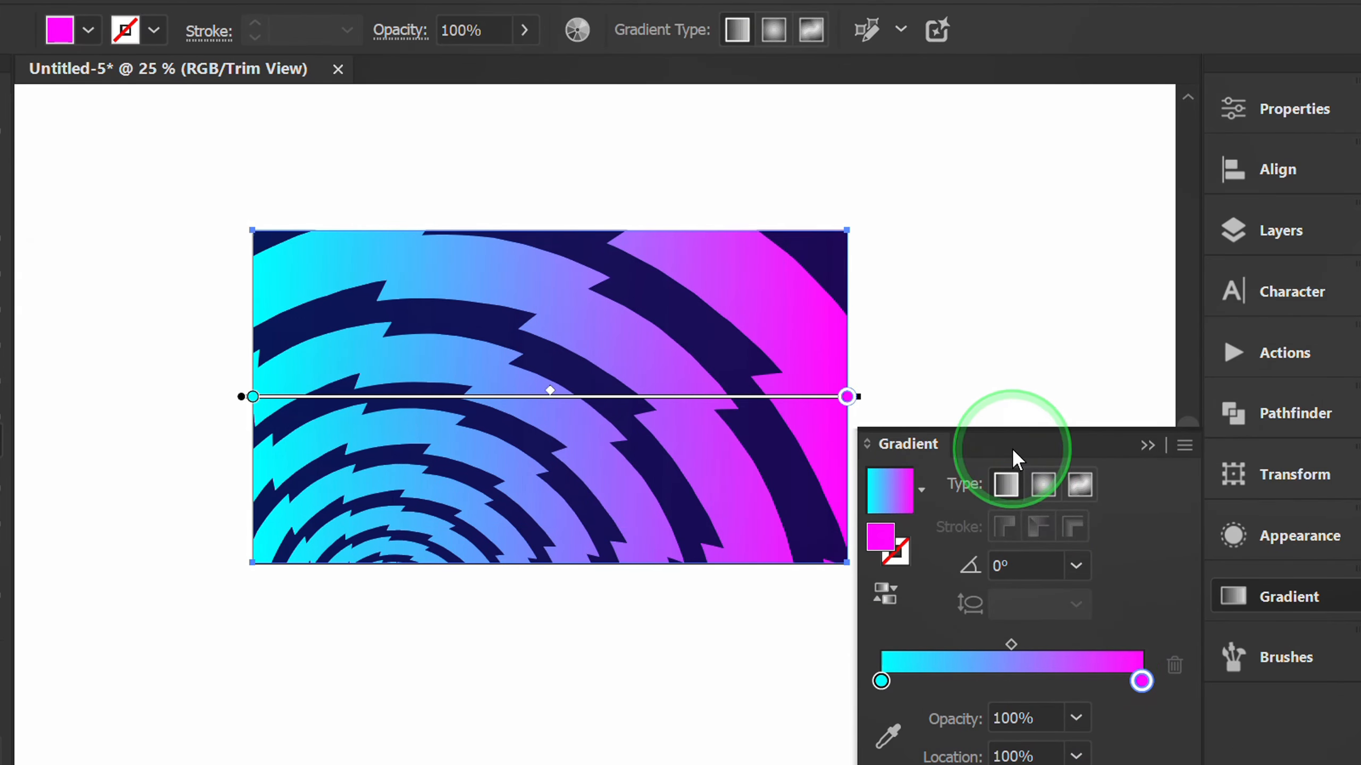
{"action": "mouse_move", "coordinate": [1013, 451]}
{"action": "left_mouse_down"}
{"action": "mouse_move", "coordinate": [997, 406]}
{"action": "mouse_move", "coordinate": [1006, 250]}
{"action": "left_mouse_up"}
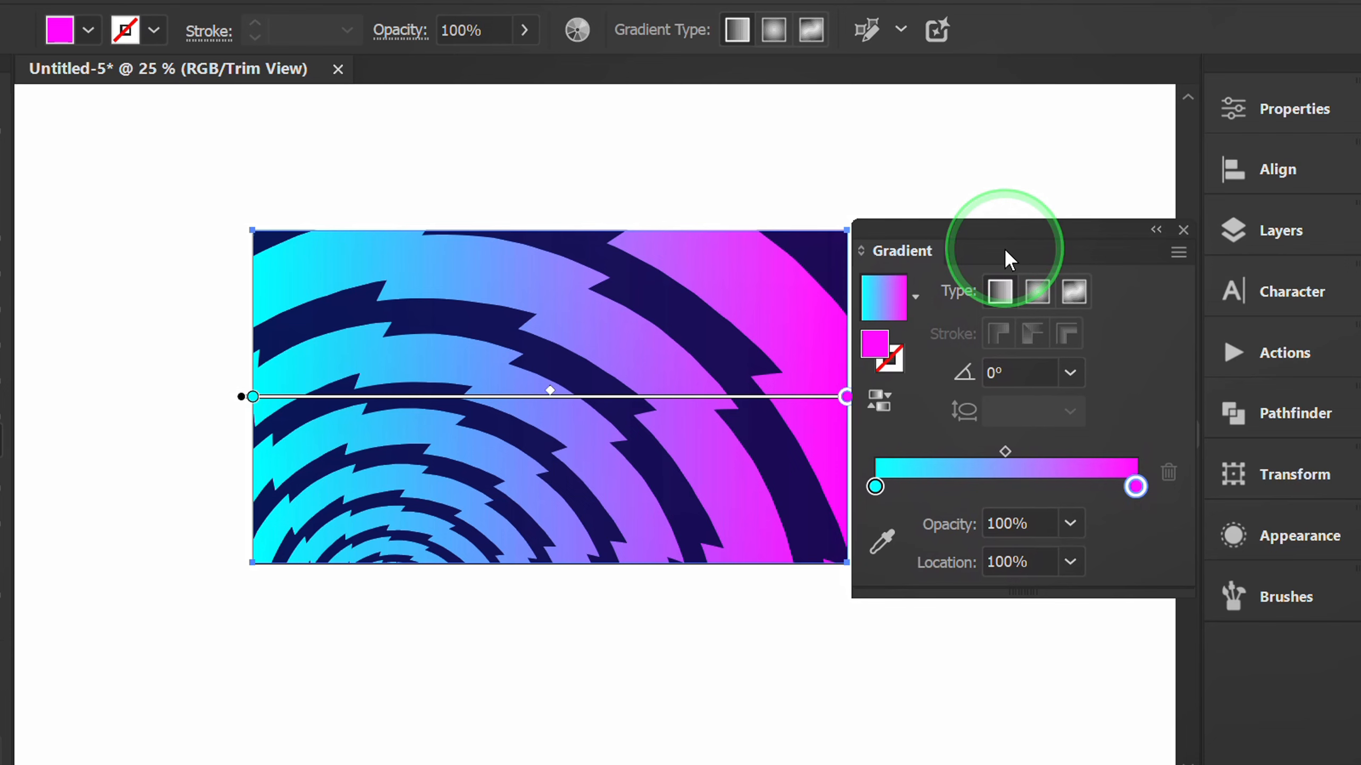
{"action": "key", "text": "space"}
{"action": "left_click_drag", "start_coordinate": [696, 160], "coordinate": [603, 164]}
{"action": "left_click", "coordinate": [1017, 372]}
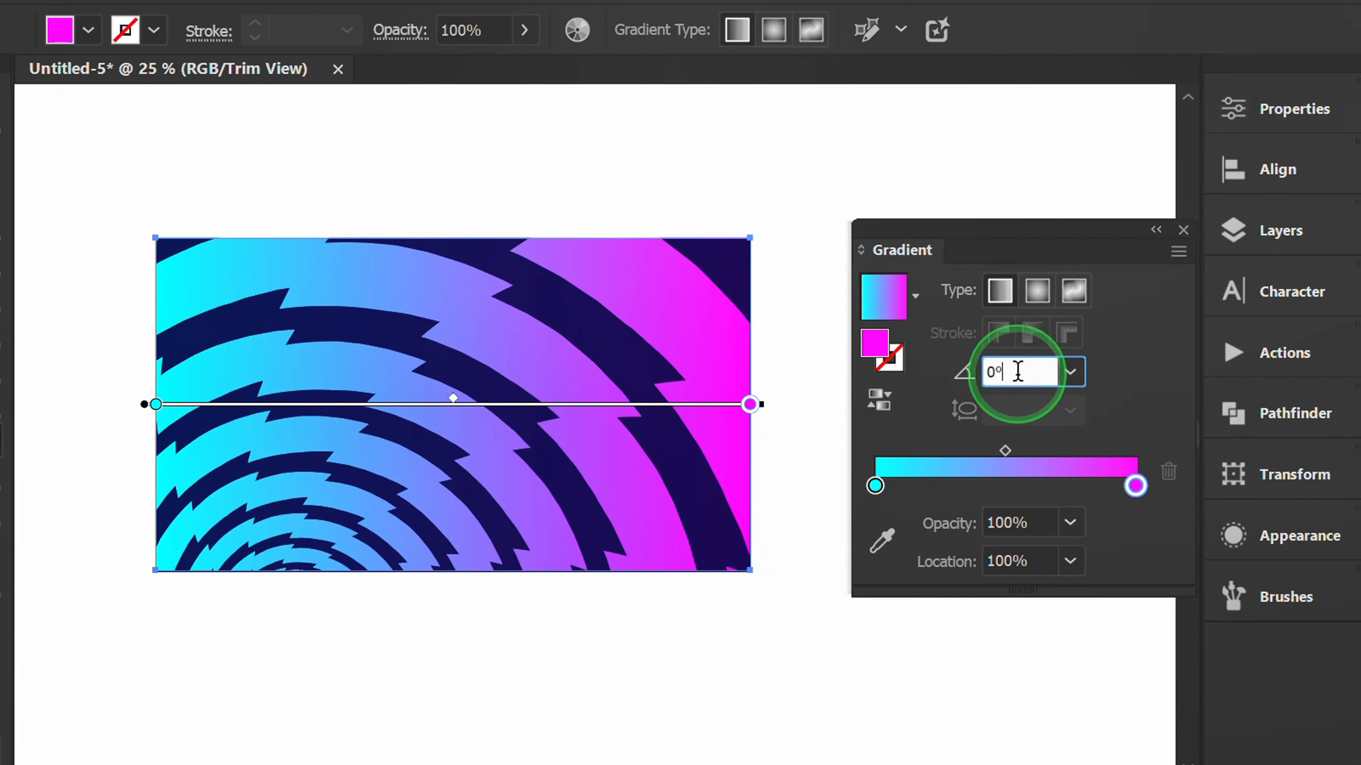
{"action": "key", "text": "Up"}
{"action": "key", "text": "Up"}
{"action": "key", "text": "Up"}
{"action": "key", "text": "Up"}
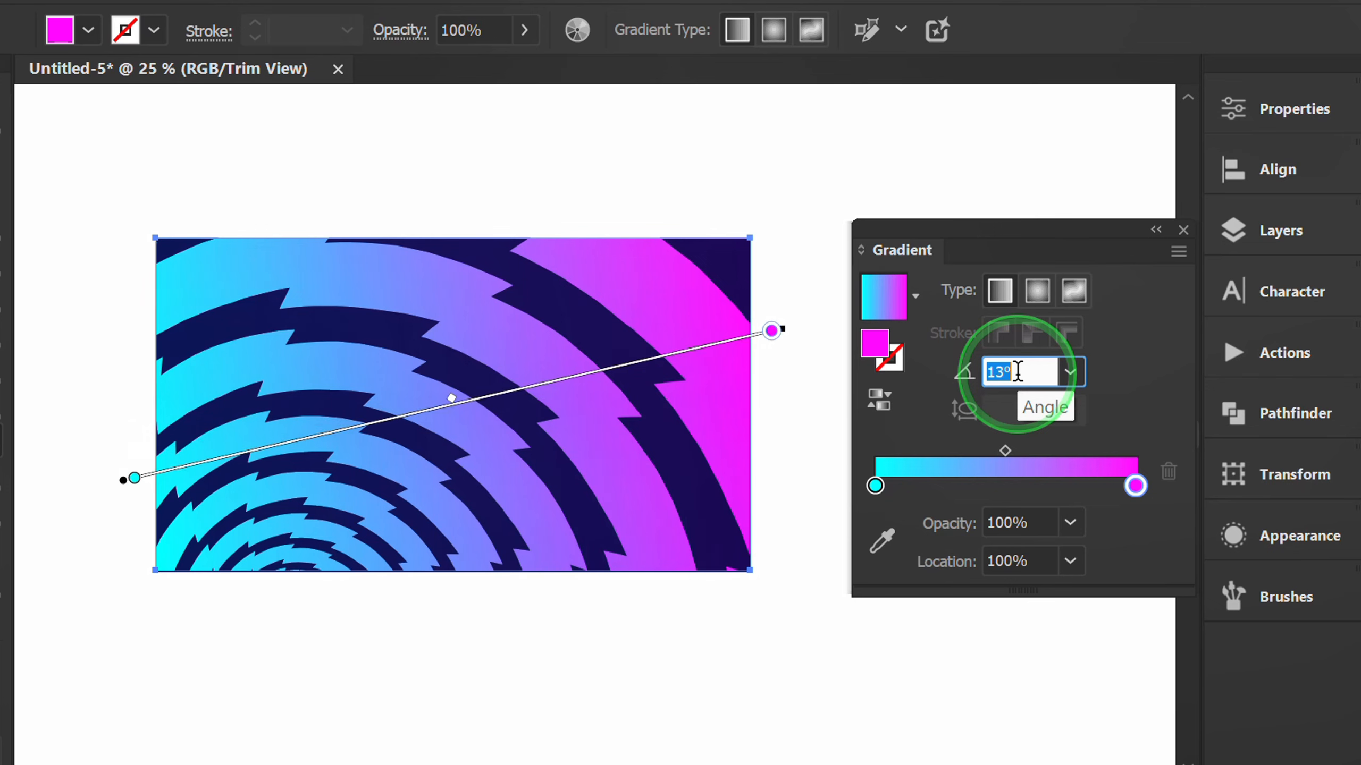
{"action": "key", "text": "Up"}
{"action": "key", "text": "Up"}
{"action": "key", "text": "Up"}
{"action": "key", "text": "Up"}
{"action": "key", "text": "Up"}
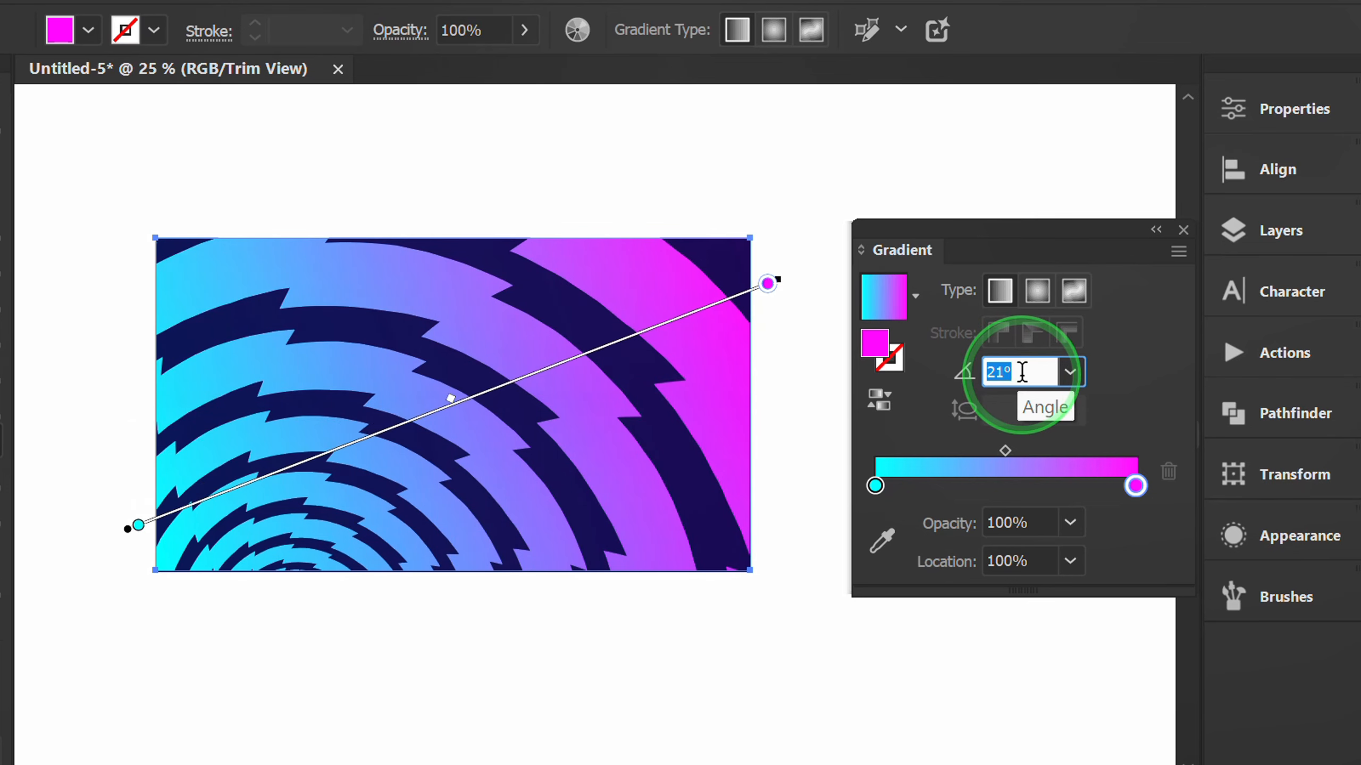
{"action": "key", "text": "Up"}
{"action": "key", "text": "Up"}
{"action": "key", "text": "Up"}
{"action": "key", "text": "Up"}
{"action": "key", "text": "Up"}
{"action": "key", "text": "Up"}
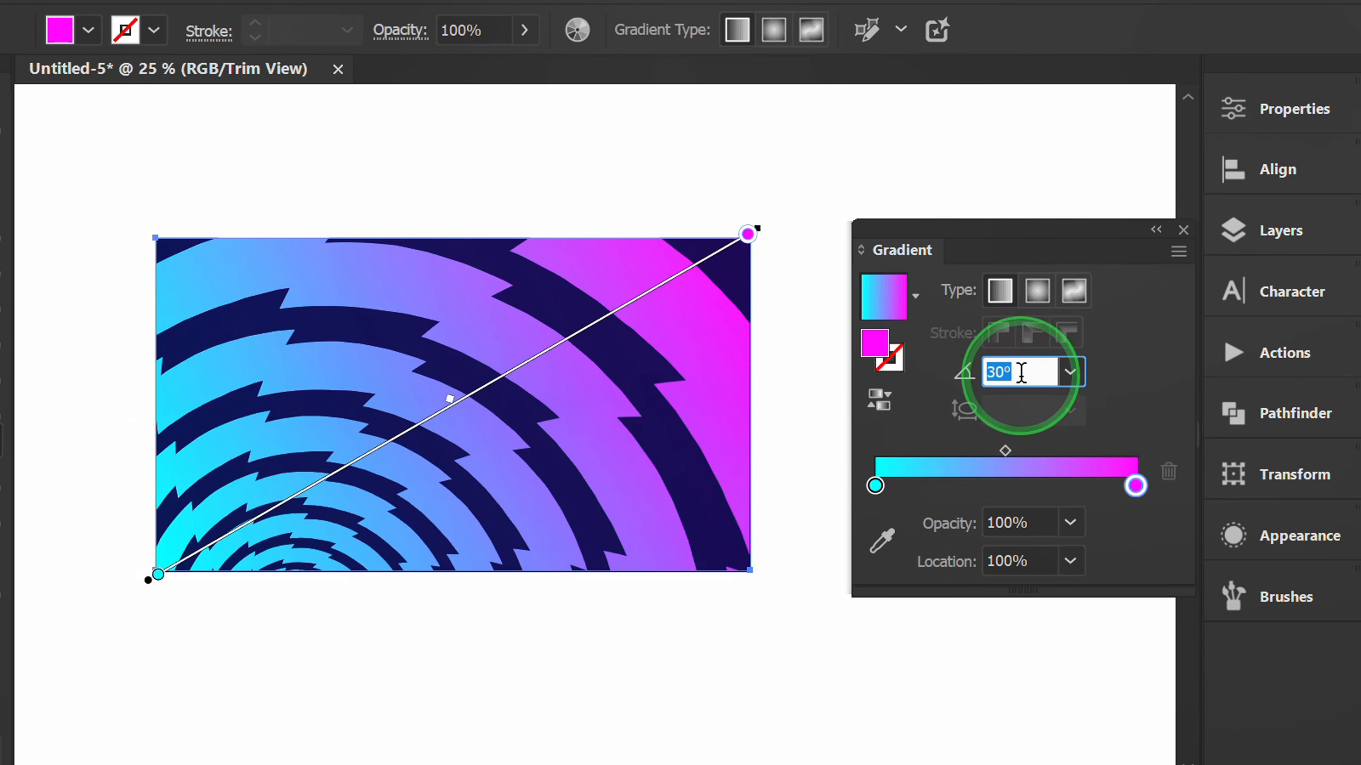
{"action": "mouse_move", "coordinate": [1028, 234]}
{"action": "left_mouse_down"}
{"action": "mouse_move", "coordinate": [1053, 461]}
{"action": "mouse_move", "coordinate": [1232, 684]}
{"action": "mouse_move", "coordinate": [1240, 643]}
{"action": "left_mouse_up"}
{"action": "key", "text": "v"}
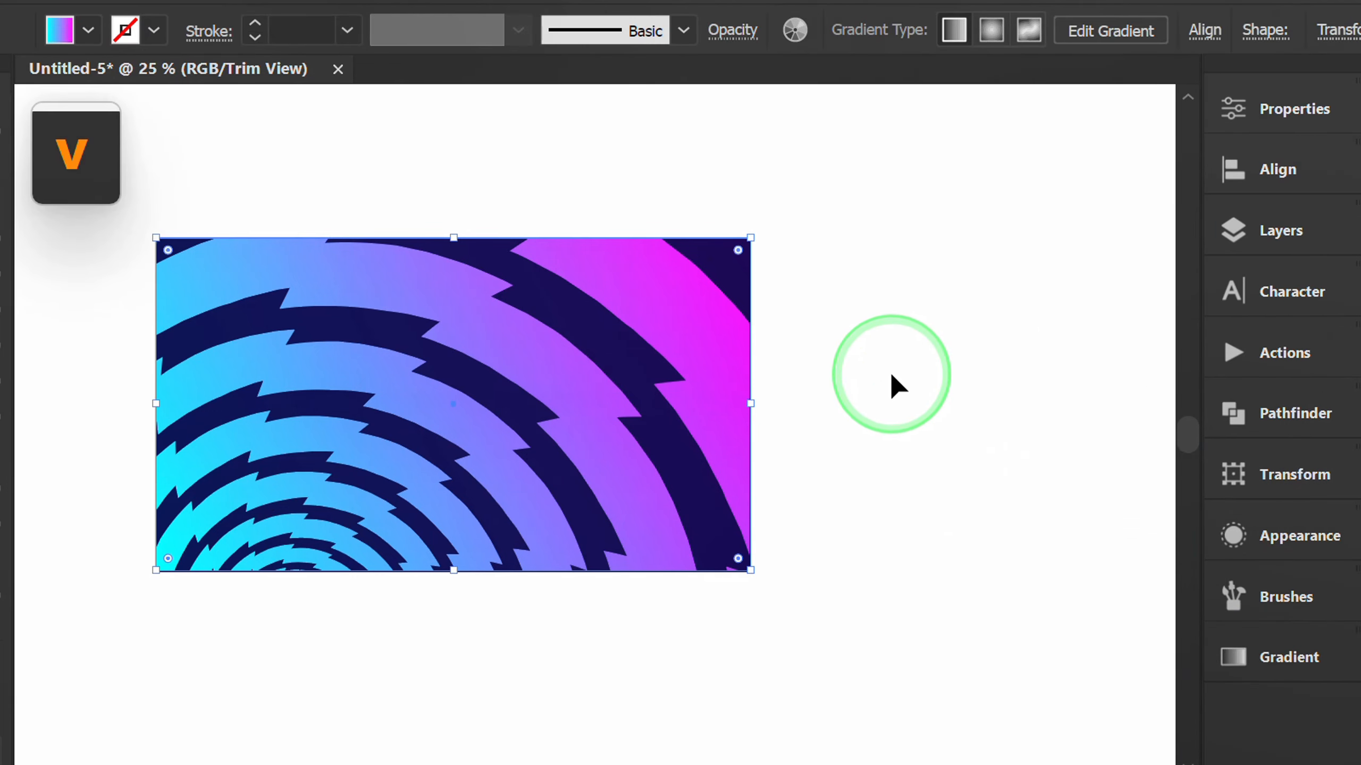
{"action": "left_click", "coordinate": [884, 383]}
Step: Unlock all of the locked artwork and clear the resulting selection
{"action": "left_click_drag", "start_coordinate": [881, 383], "coordinate": [1000, 380]}
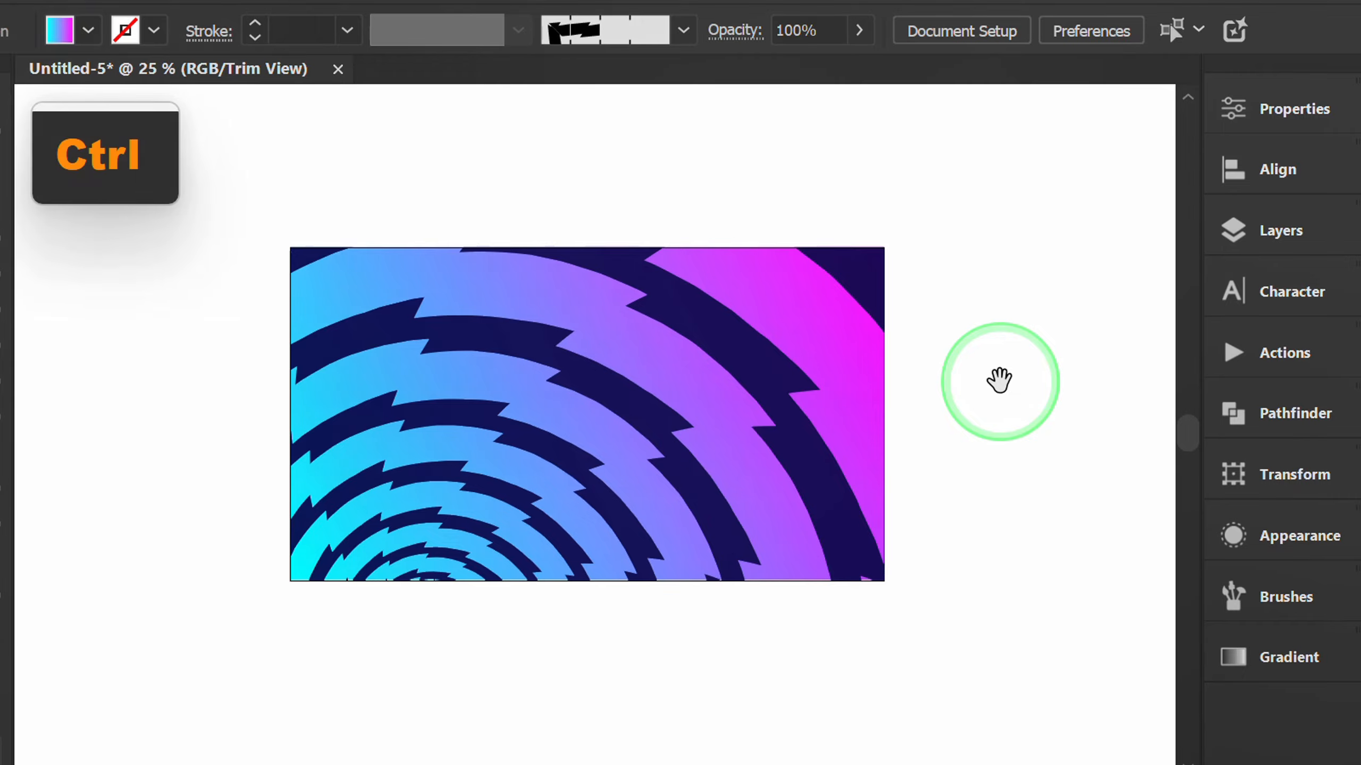
{"action": "key", "text": "ctrl+alt+2"}
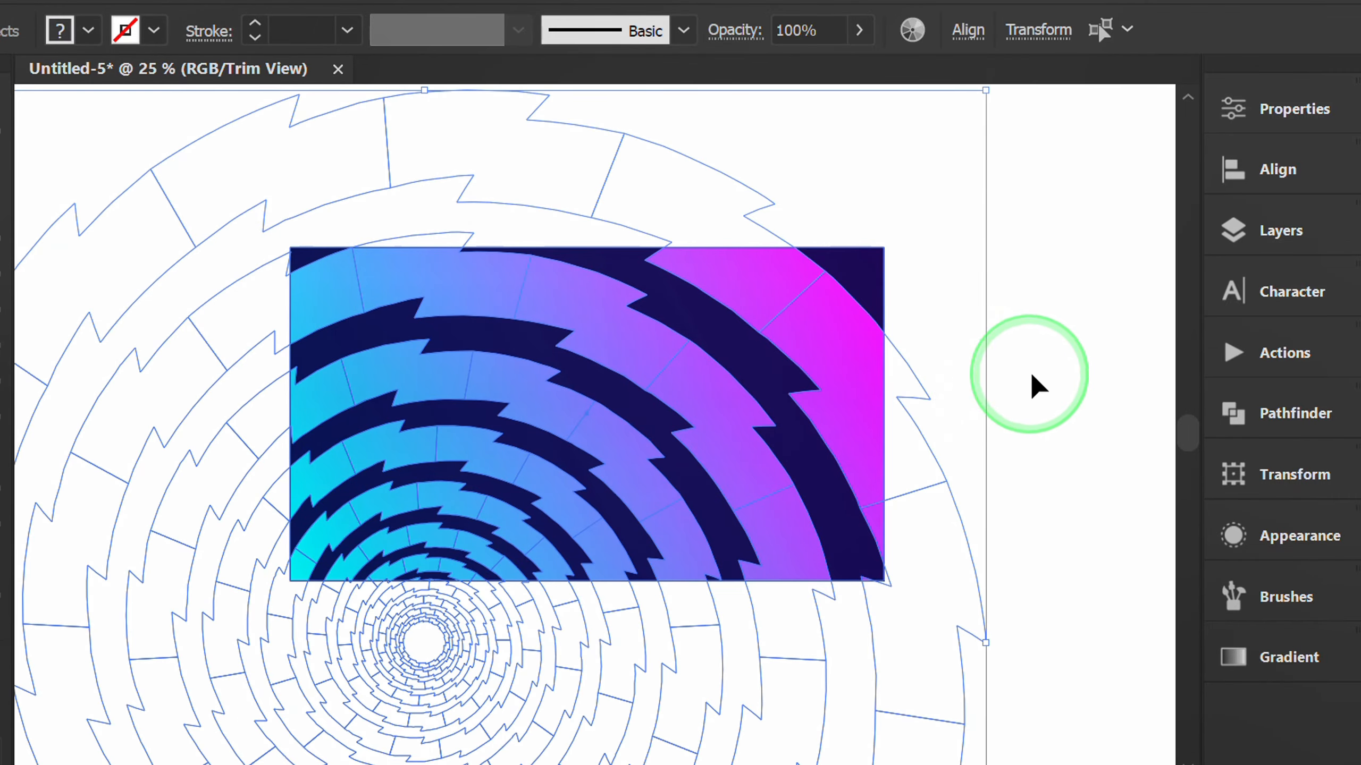
{"action": "left_click", "coordinate": [1013, 377]}
Step: Enlarge the zigzag rings slightly and shift them downward to refine how they fill the artboard
{"action": "key", "text": "ctrl+minus"}
{"action": "left_click_drag", "start_coordinate": [904, 502], "coordinate": [966, 434]}
{"action": "left_click_drag", "start_coordinate": [963, 508], "coordinate": [703, 610]}
{"action": "left_click_drag", "start_coordinate": [290, 463], "coordinate": [250, 464]}
{"action": "left_click_drag", "start_coordinate": [427, 506], "coordinate": [447, 526]}
{"action": "left_click", "coordinate": [980, 437]}
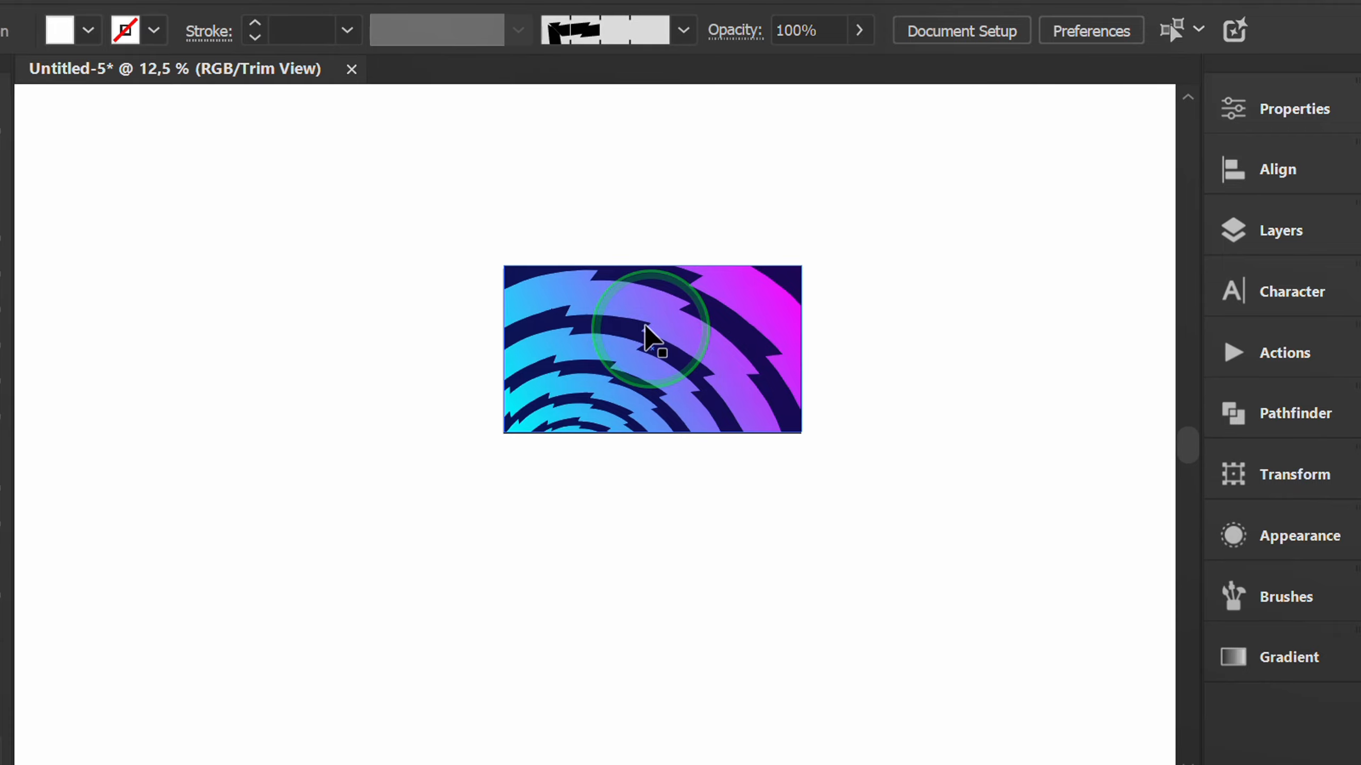
{"action": "scroll", "coordinate": [646, 331], "scroll_direction": "up", "scroll_amount": 3}
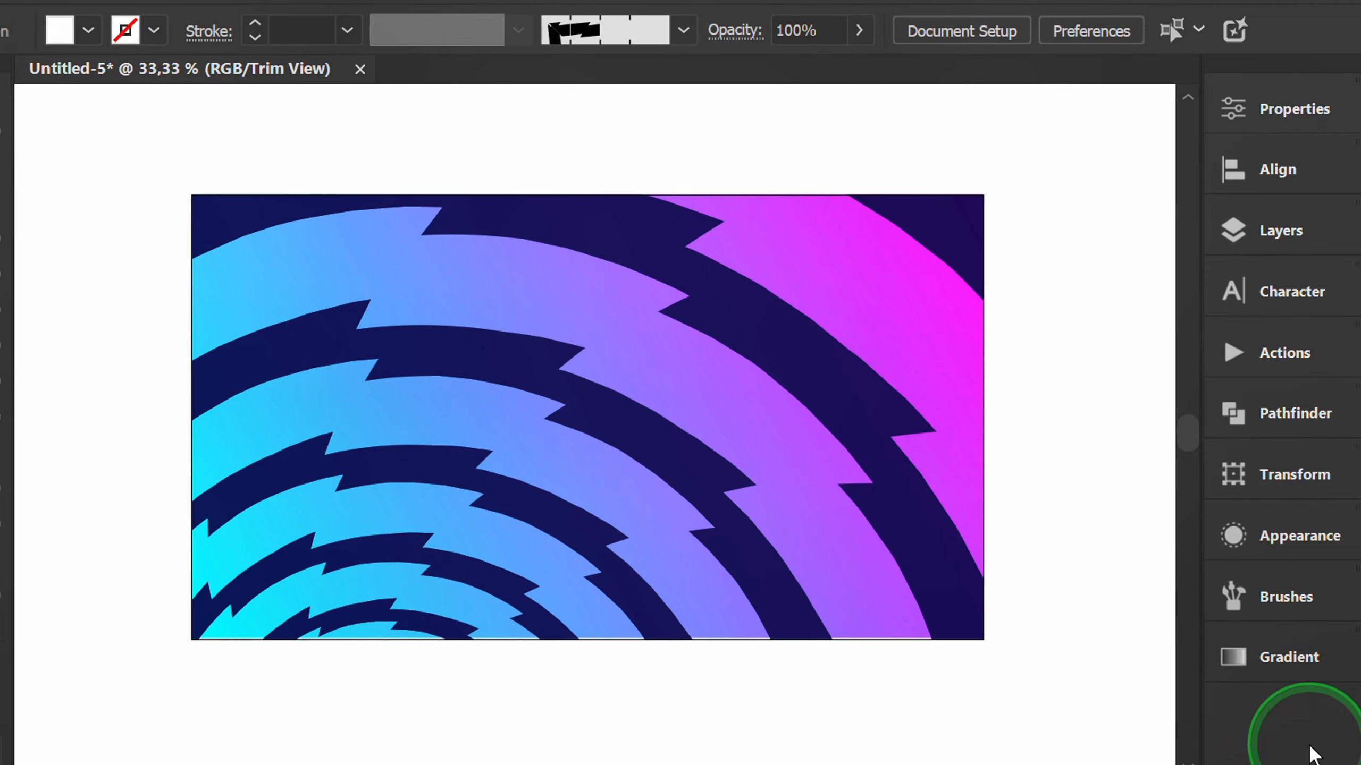